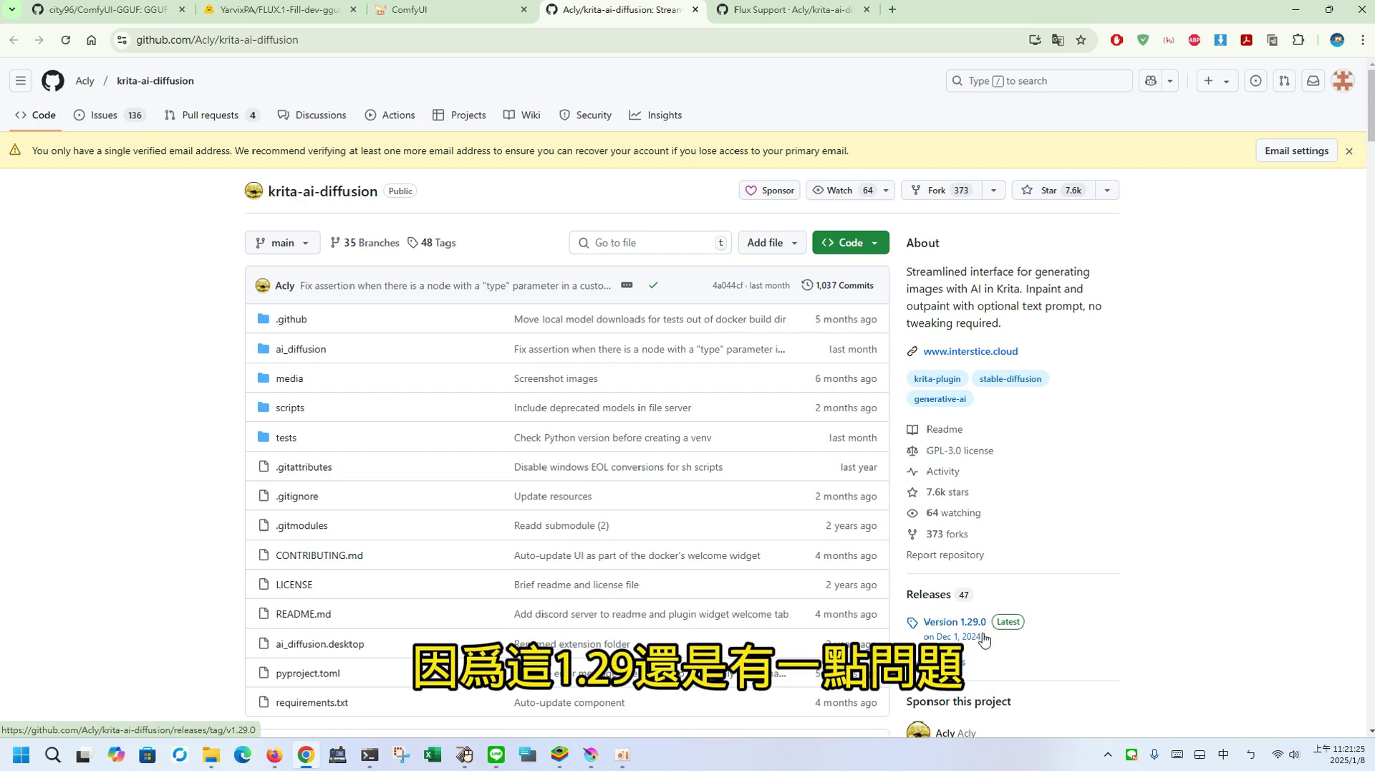
Open the krita-ai-diffusion Version 1.29.0 release page and review its notes down to the downloadable assets
{"action": "scroll", "coordinate": [983, 640], "scroll_direction": "down", "scroll_amount": 1}
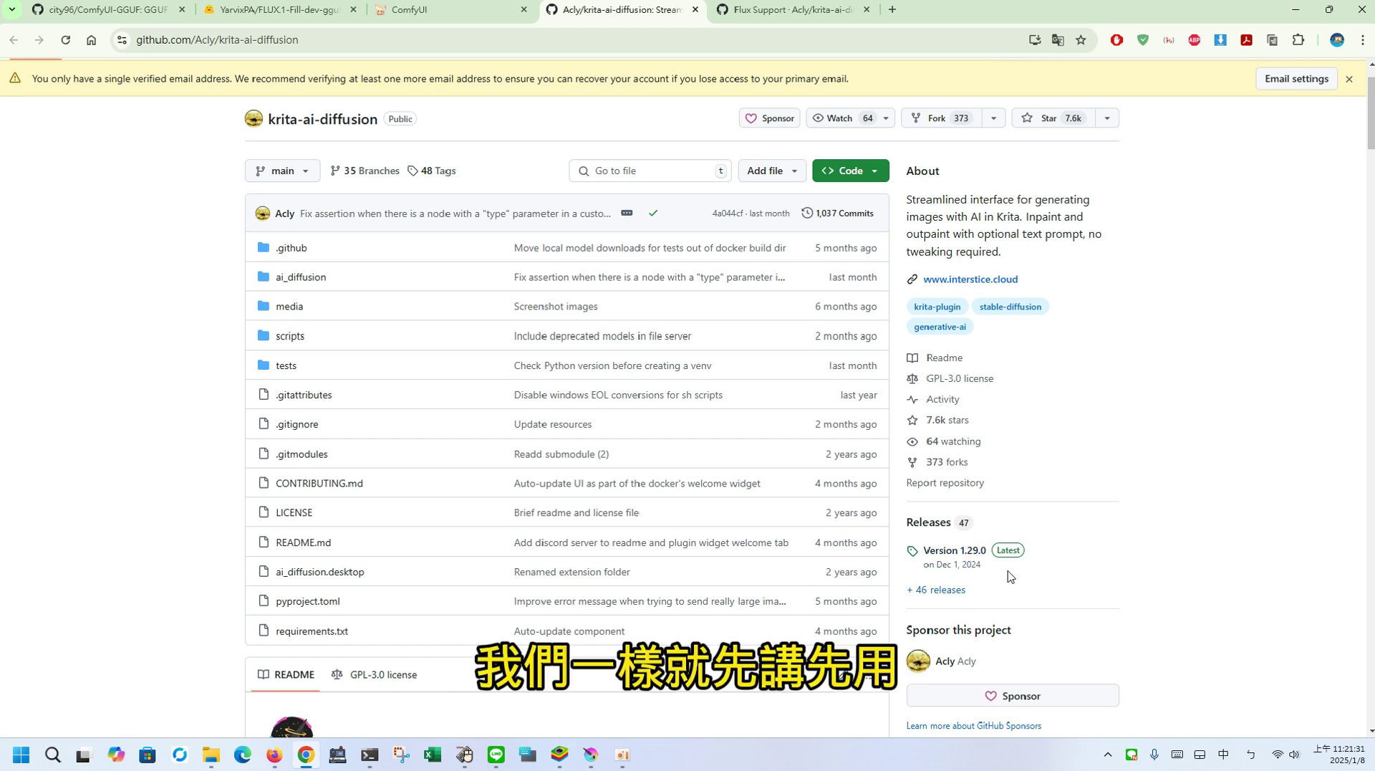
{"action": "left_click", "coordinate": [964, 568]}
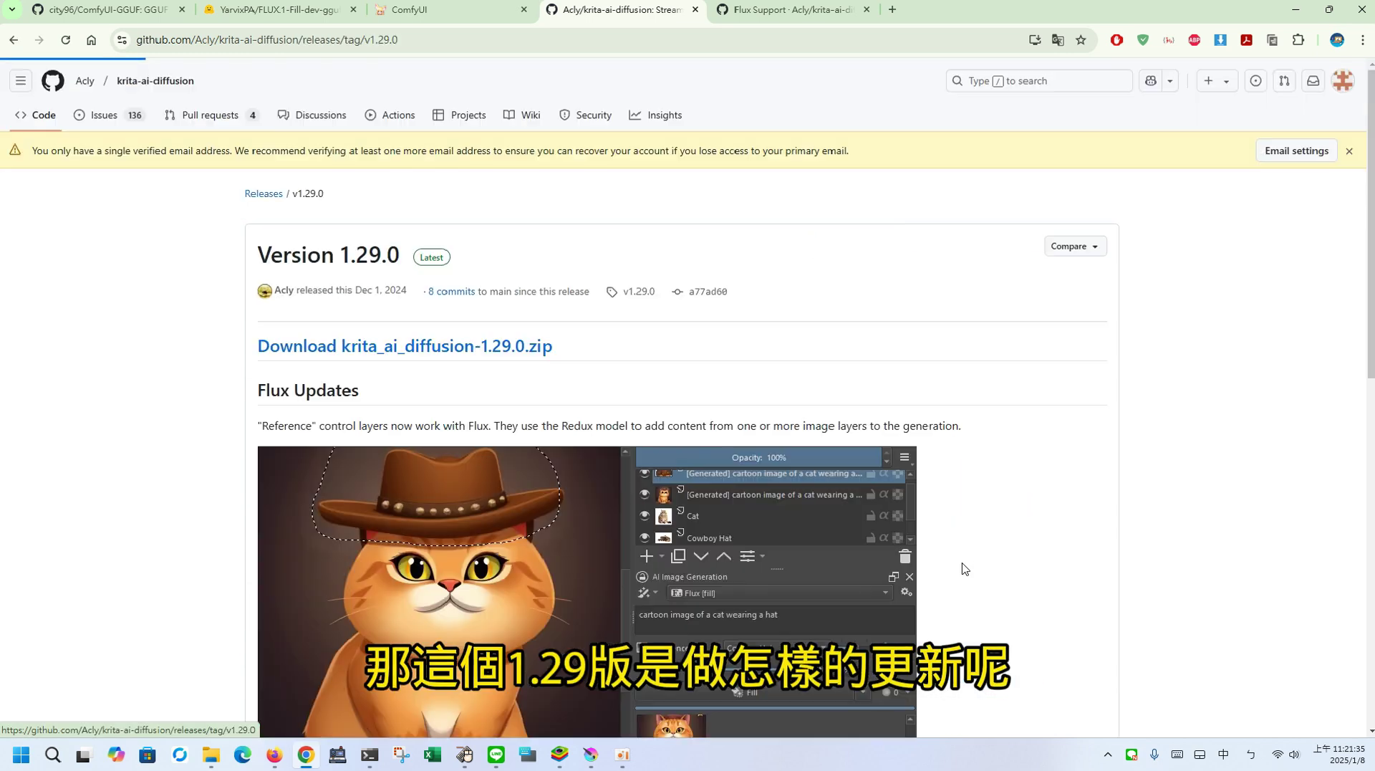
{"action": "scroll", "coordinate": [967, 569], "scroll_direction": "down", "scroll_amount": 1}
{"action": "scroll", "coordinate": [967, 569], "scroll_direction": "down", "scroll_amount": 3}
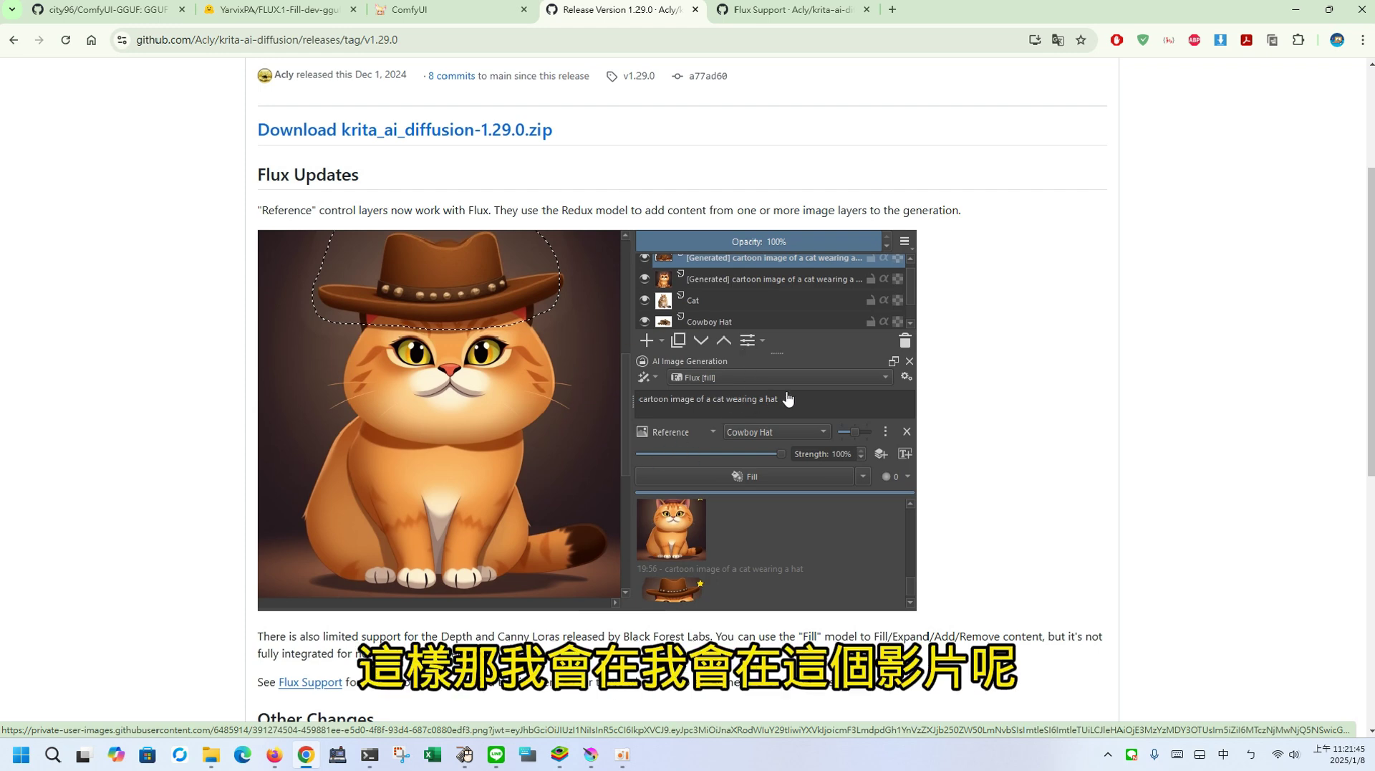
{"action": "scroll", "coordinate": [869, 420], "scroll_direction": "down", "scroll_amount": 3}
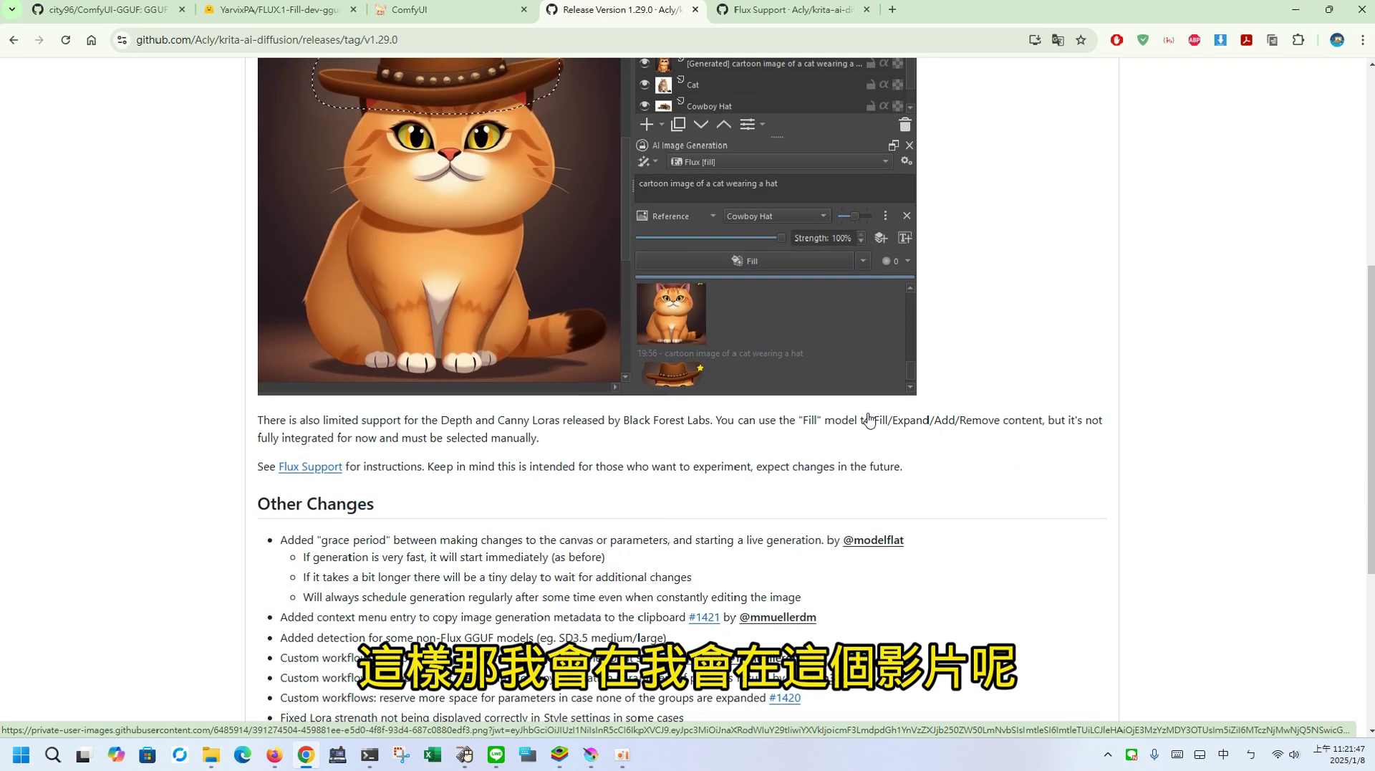
{"action": "scroll", "coordinate": [869, 414], "scroll_direction": "down", "scroll_amount": 2}
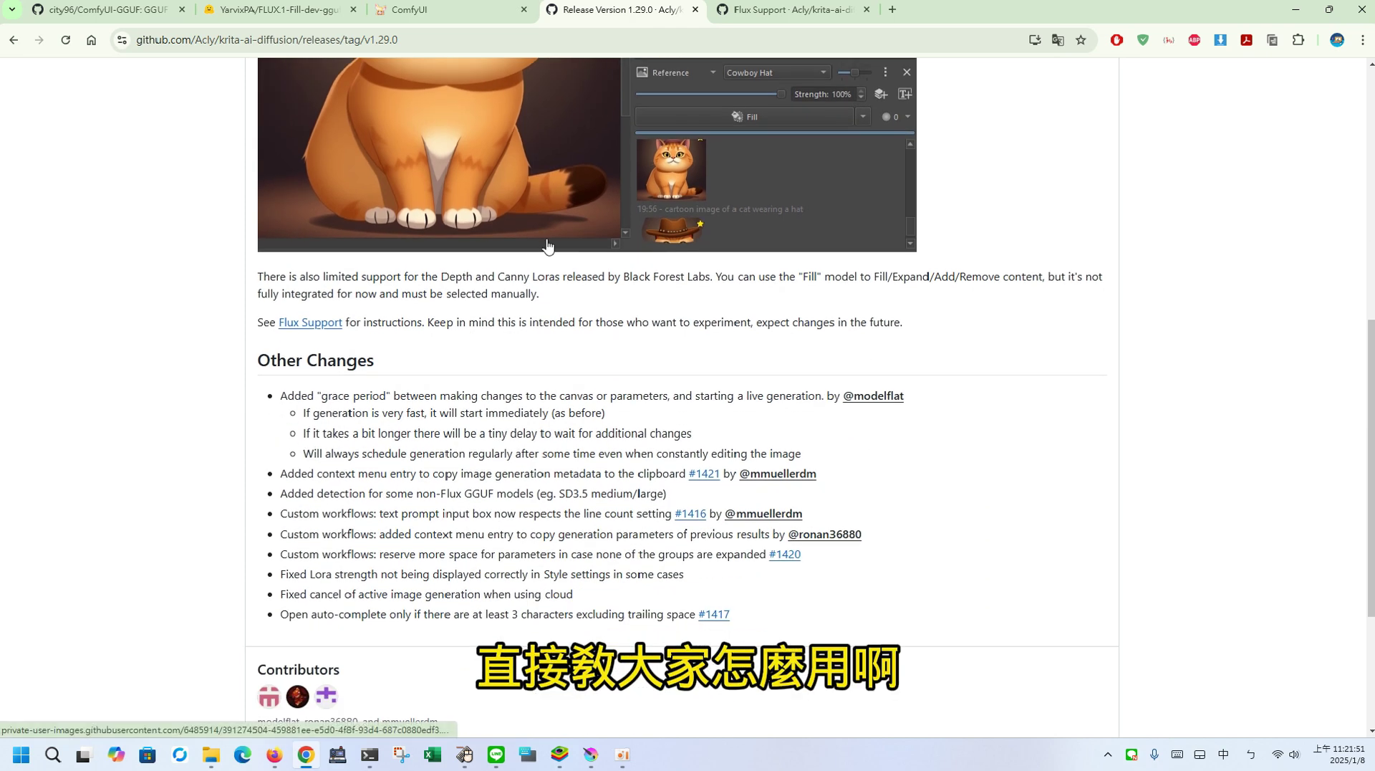
{"action": "scroll", "coordinate": [551, 258], "scroll_direction": "down", "scroll_amount": 3}
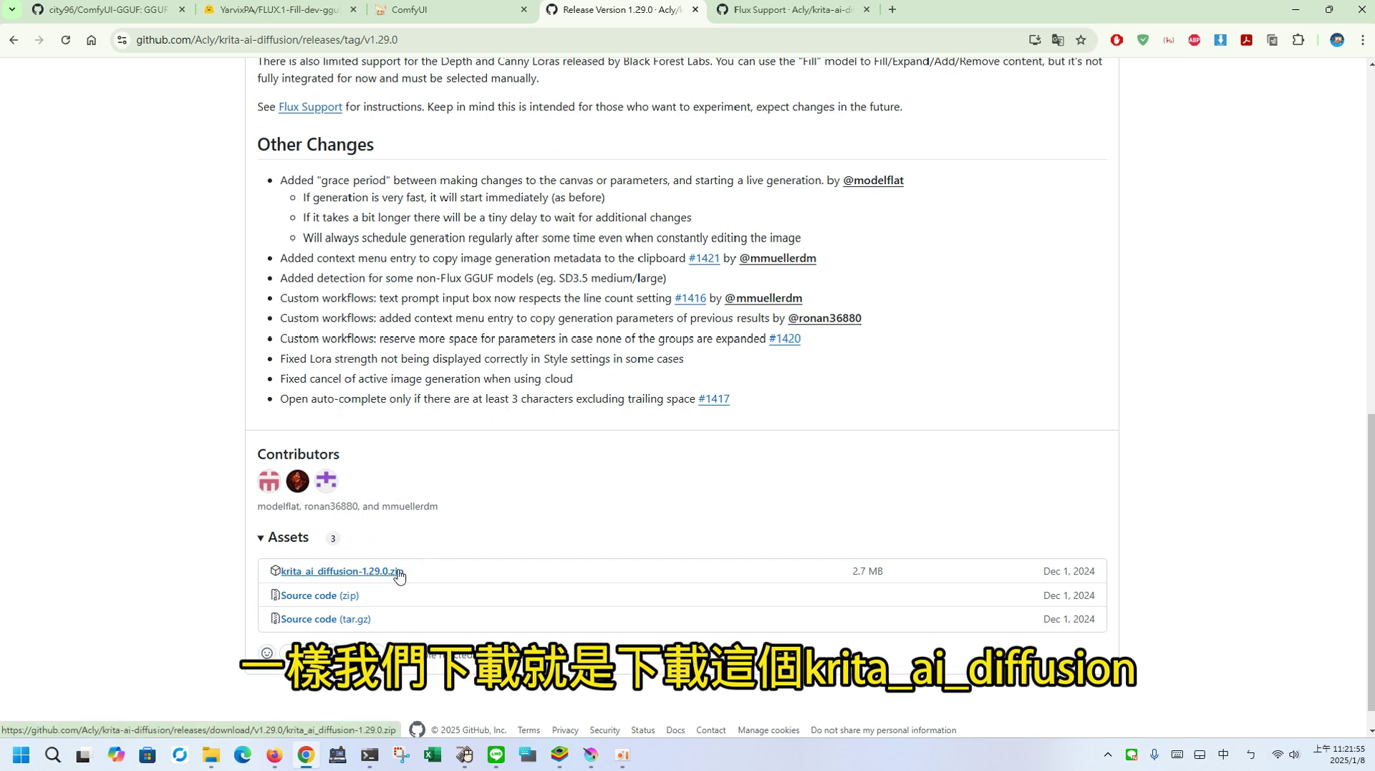
Switch to the Downloads folder in File Explorer and open the krita_ai_diffusion-1.29.0.zip archive to view its contents
{"action": "mouse_move", "coordinate": [208, 752]}
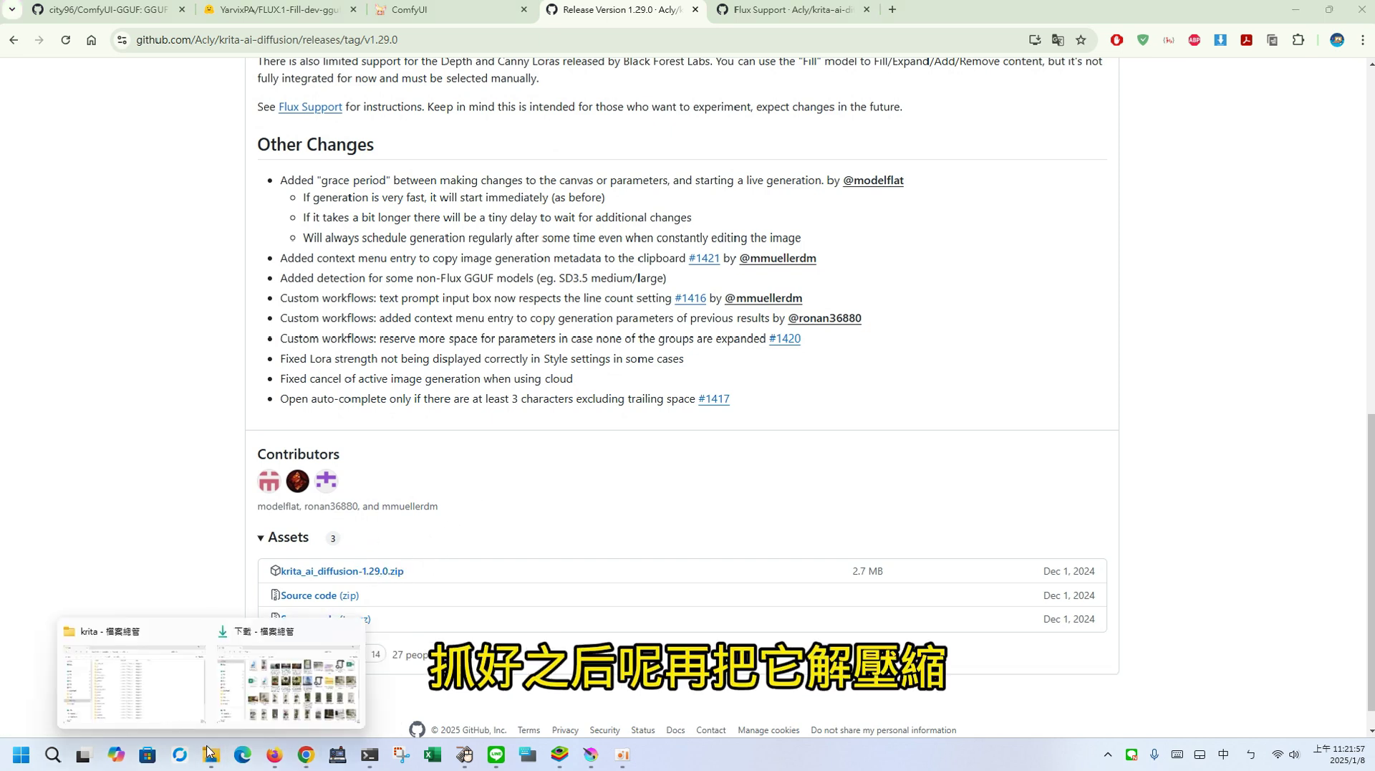
{"action": "left_click", "coordinate": [262, 698]}
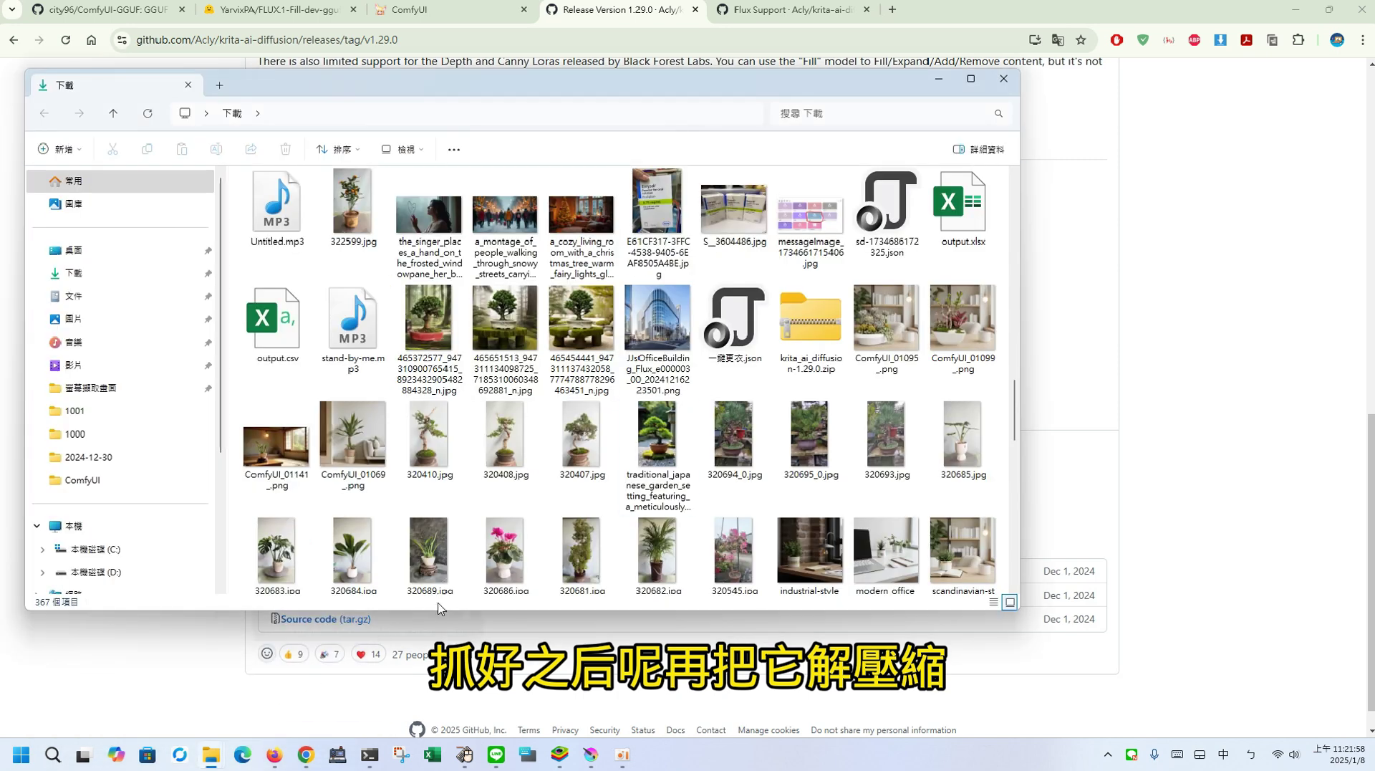
{"action": "left_click", "coordinate": [806, 344]}
{"action": "right_click", "coordinate": [807, 344]}
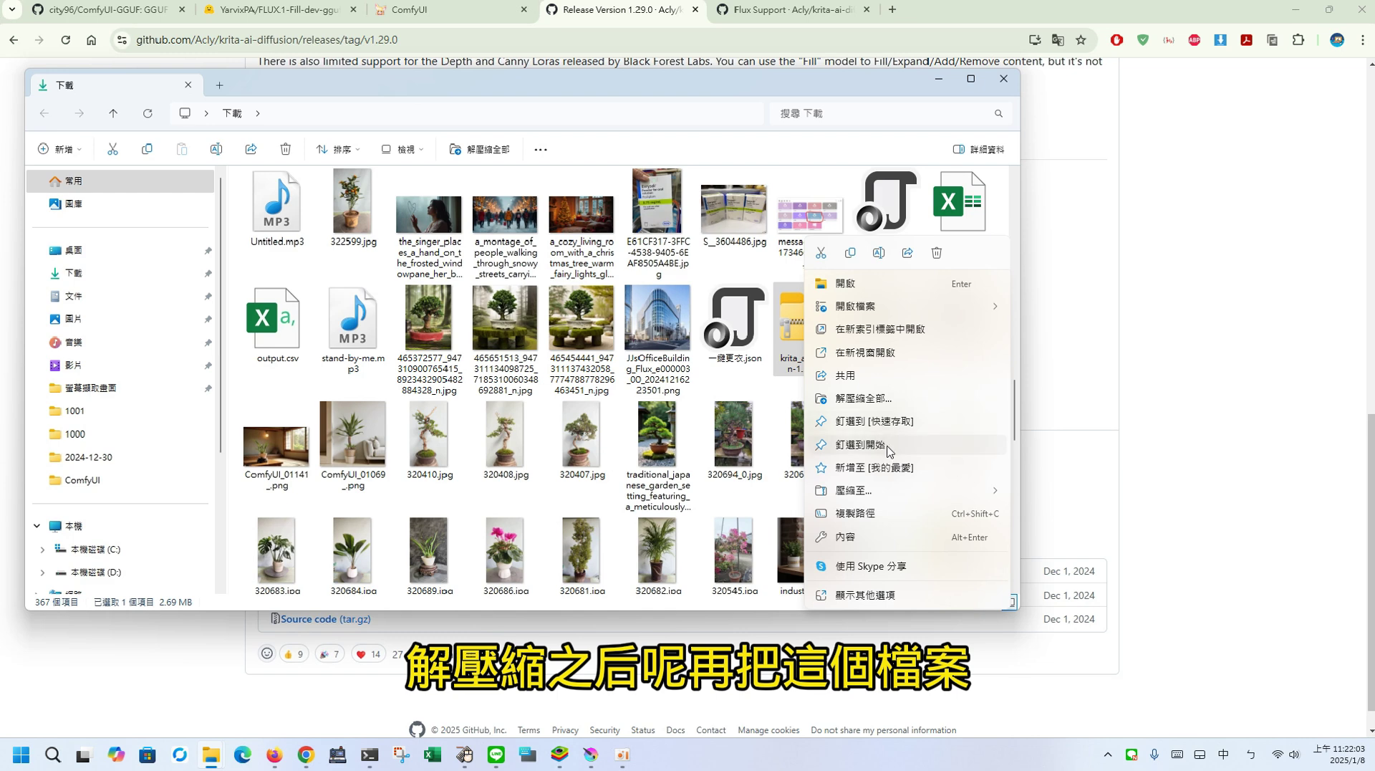
{"action": "left_click", "coordinate": [782, 351]}
{"action": "double_click", "coordinate": [782, 351]}
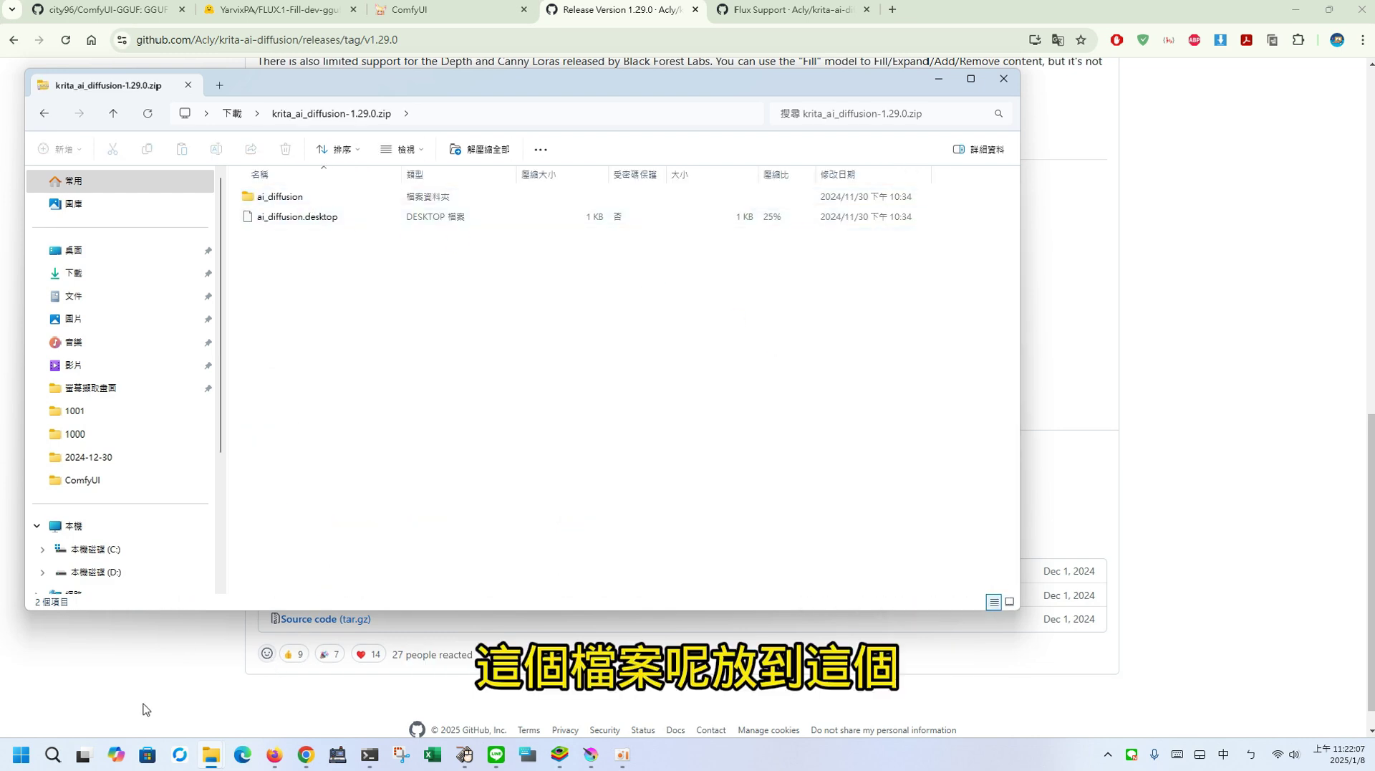
Switch to the AppData\Roaming\krita folder, open its ai_diffusion subfolder and show the full folder paths
{"action": "mouse_move", "coordinate": [209, 765]}
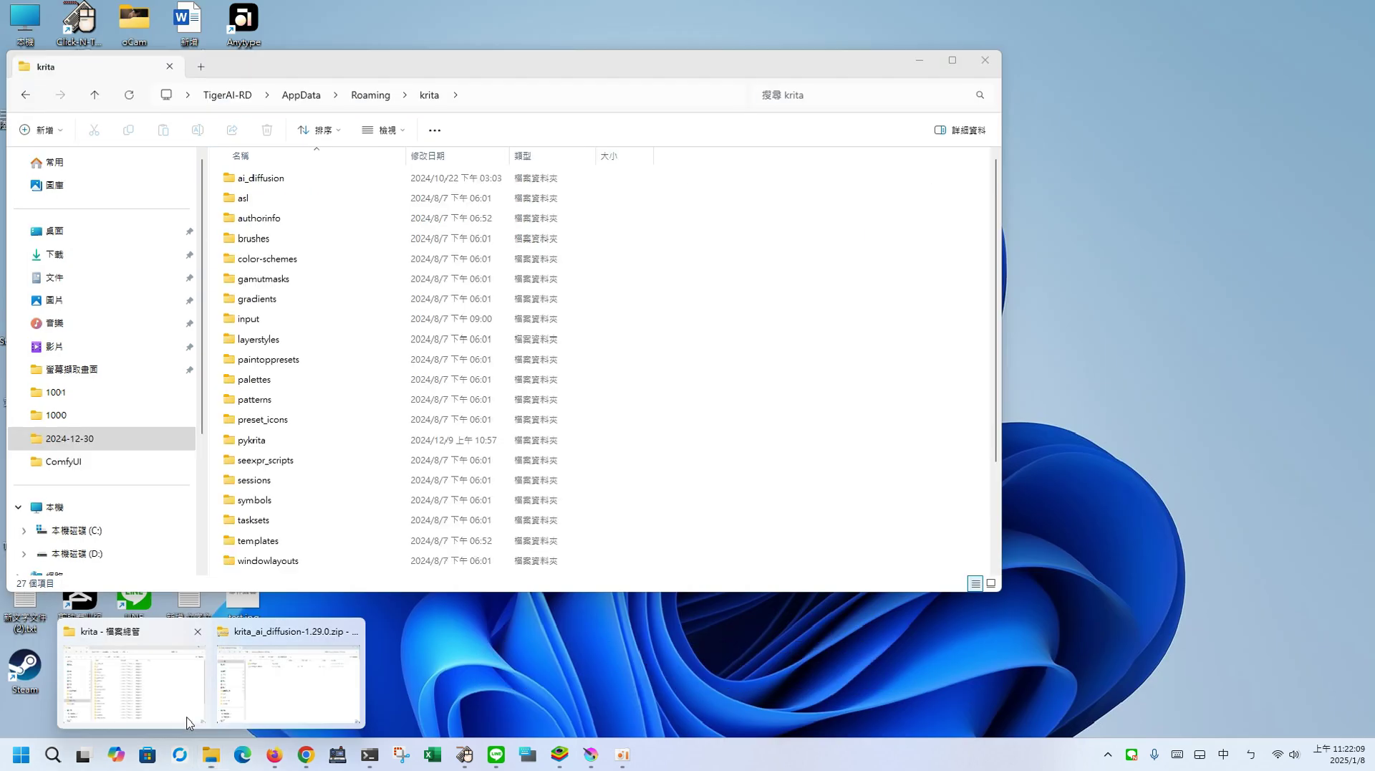
{"action": "left_click", "coordinate": [188, 720]}
{"action": "left_click", "coordinate": [485, 95]}
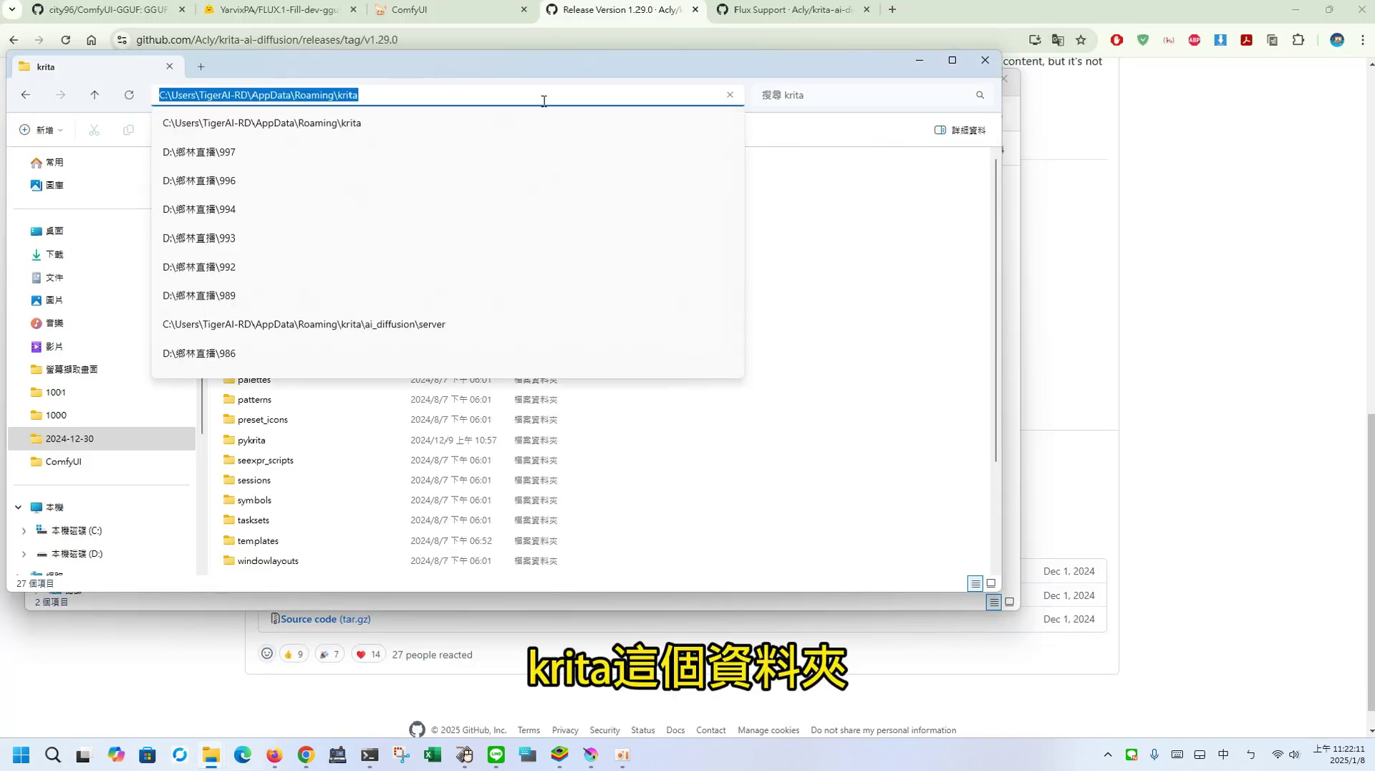
{"action": "left_click", "coordinate": [782, 206]}
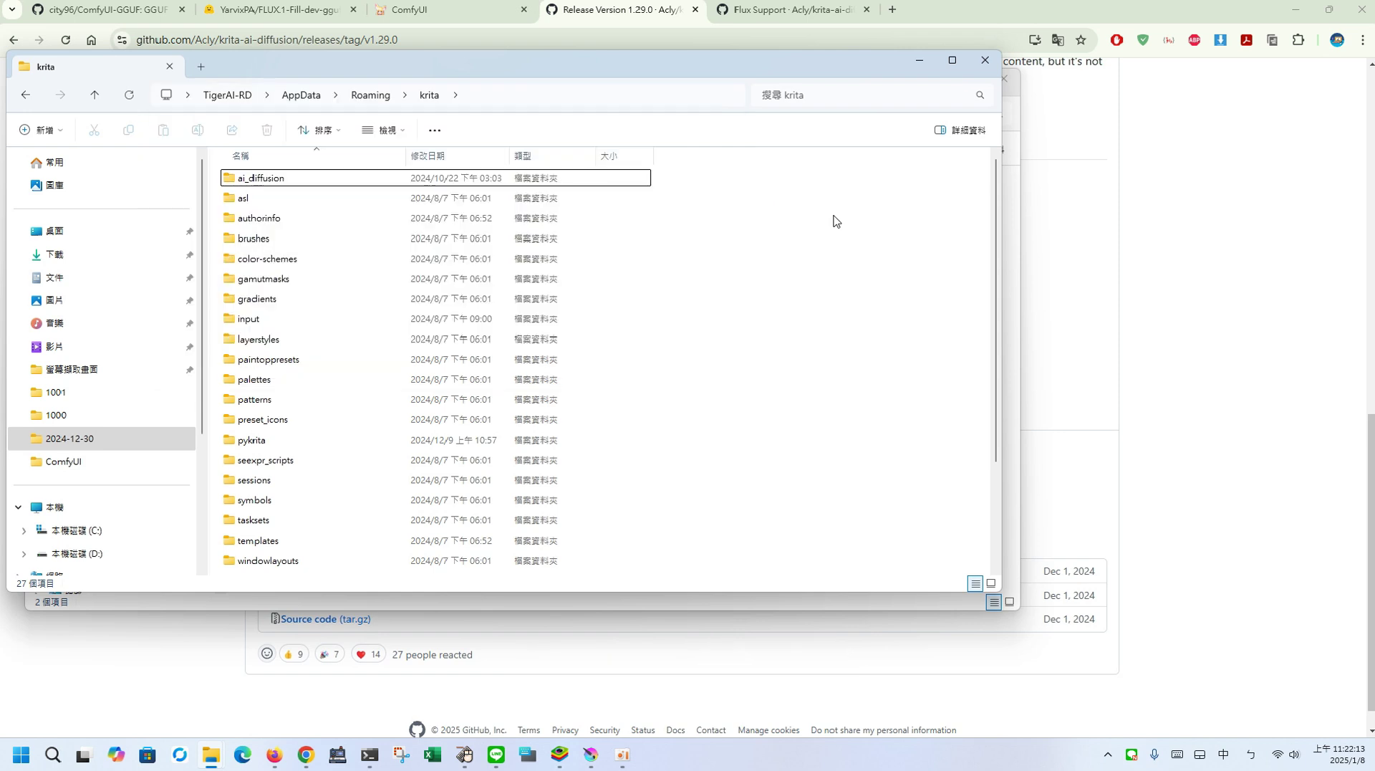
{"action": "left_click", "coordinate": [251, 184]}
{"action": "double_click", "coordinate": [251, 184]}
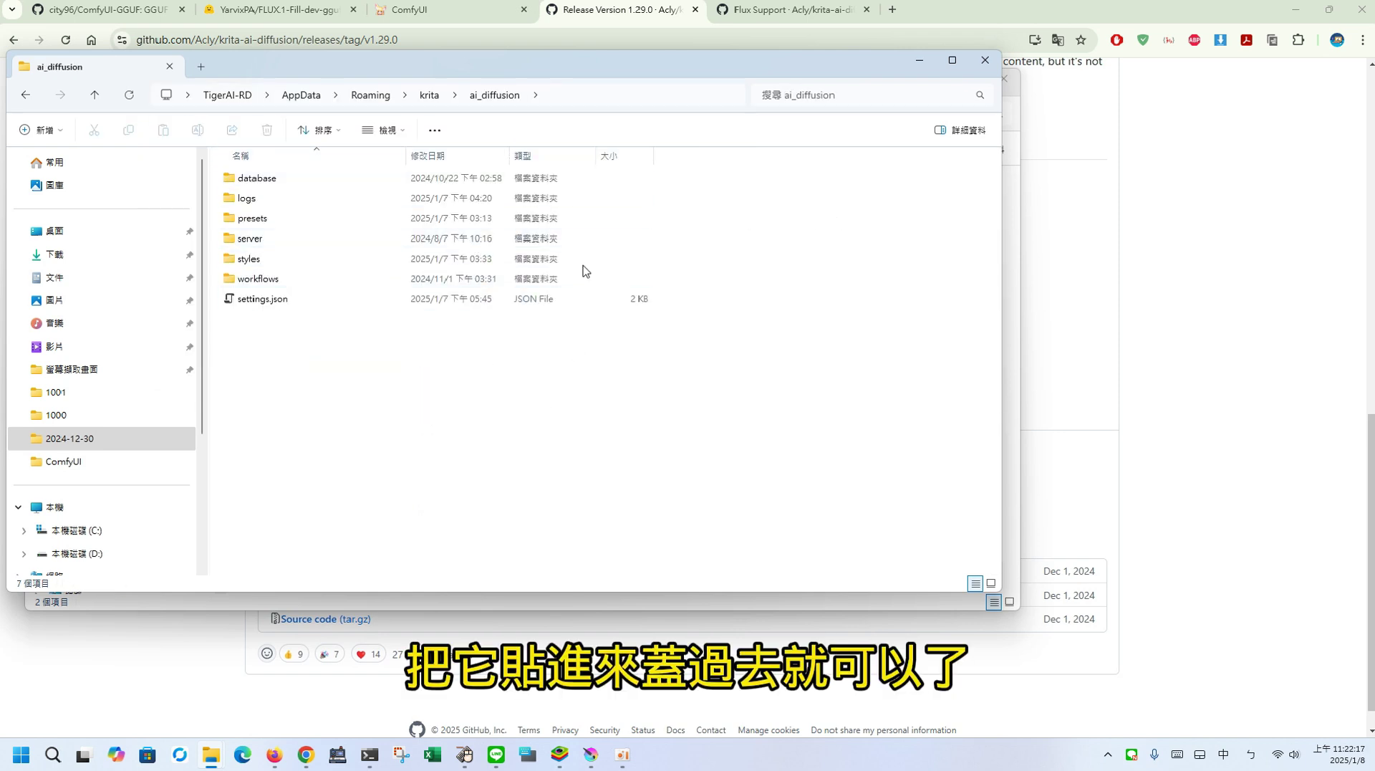
{"action": "left_click", "coordinate": [602, 95]}
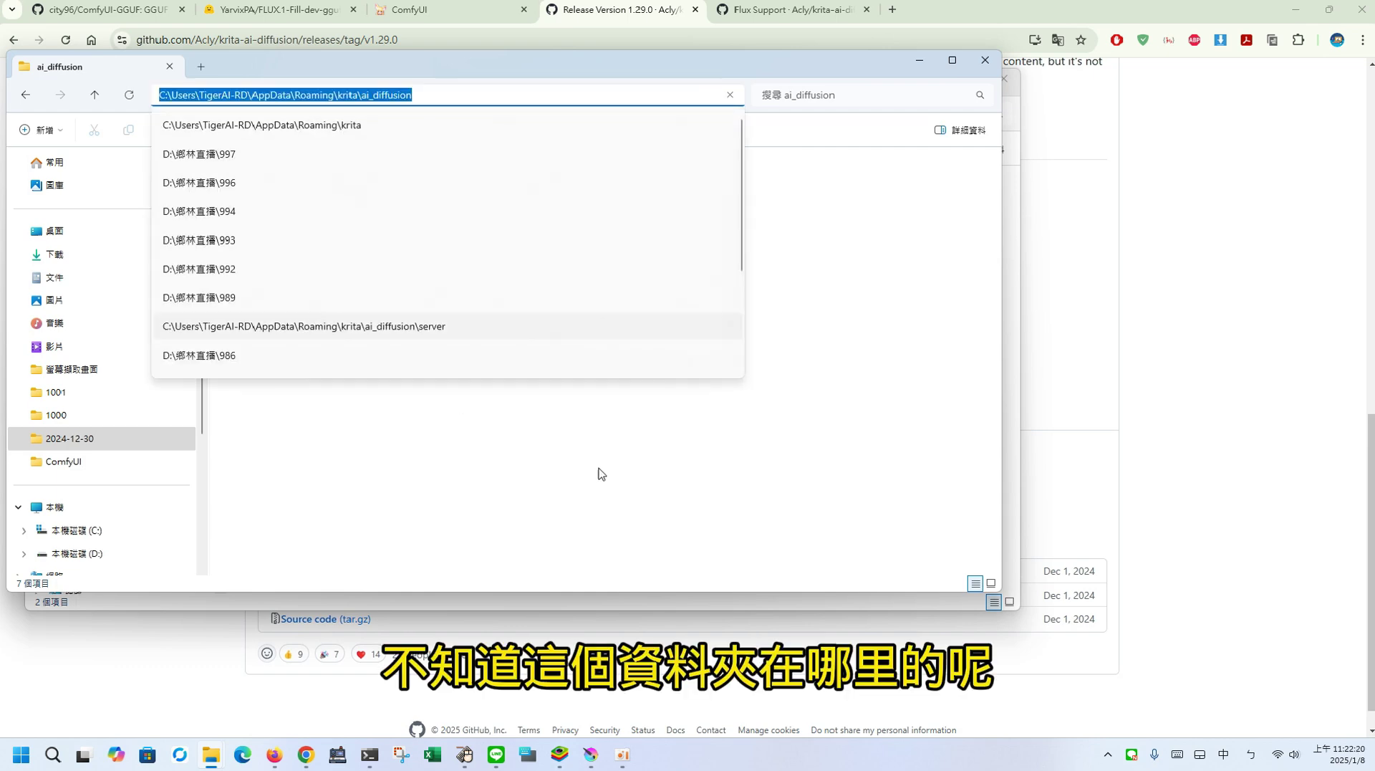
Switch to Krita and check the resource folder path in the general settings, closing them without changes
{"action": "left_click", "coordinate": [591, 754]}
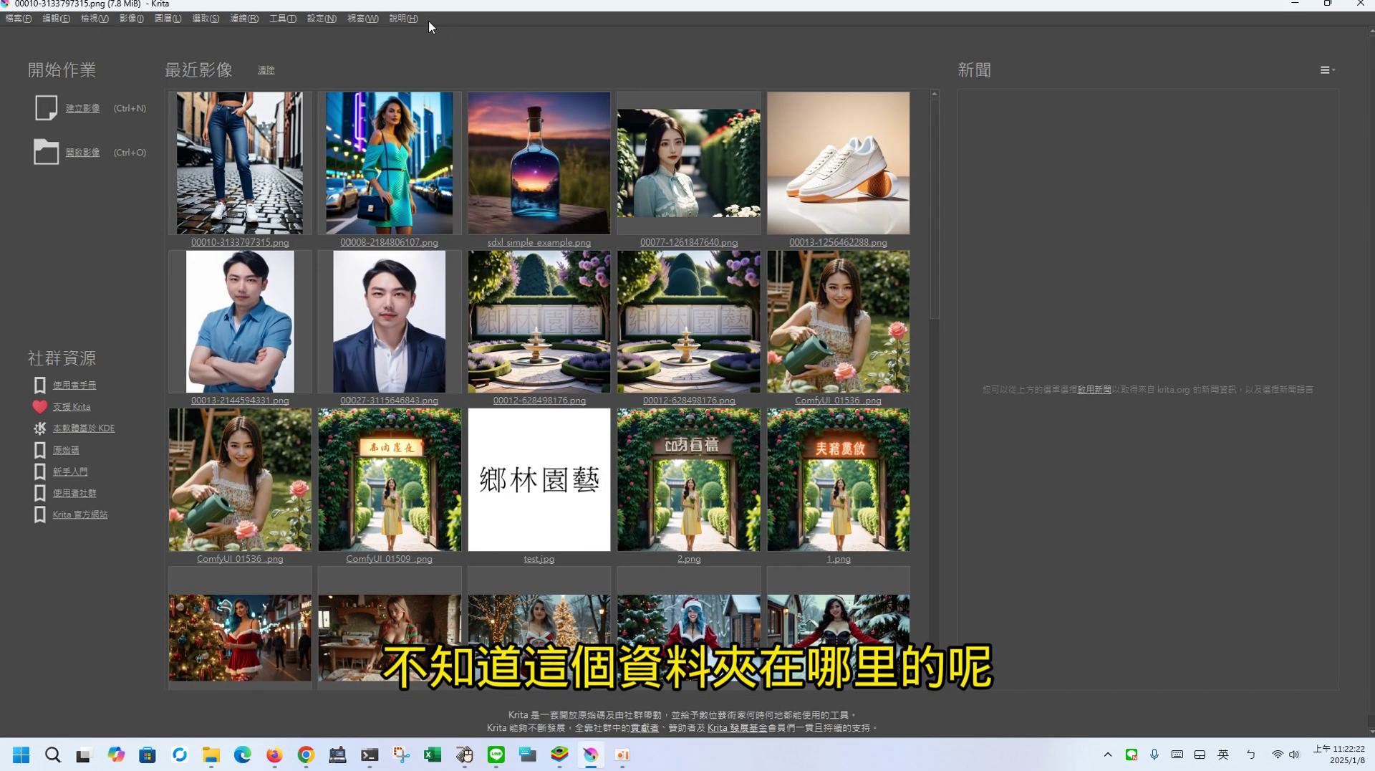
{"action": "left_click", "coordinate": [322, 18]}
{"action": "left_click", "coordinate": [348, 35]}
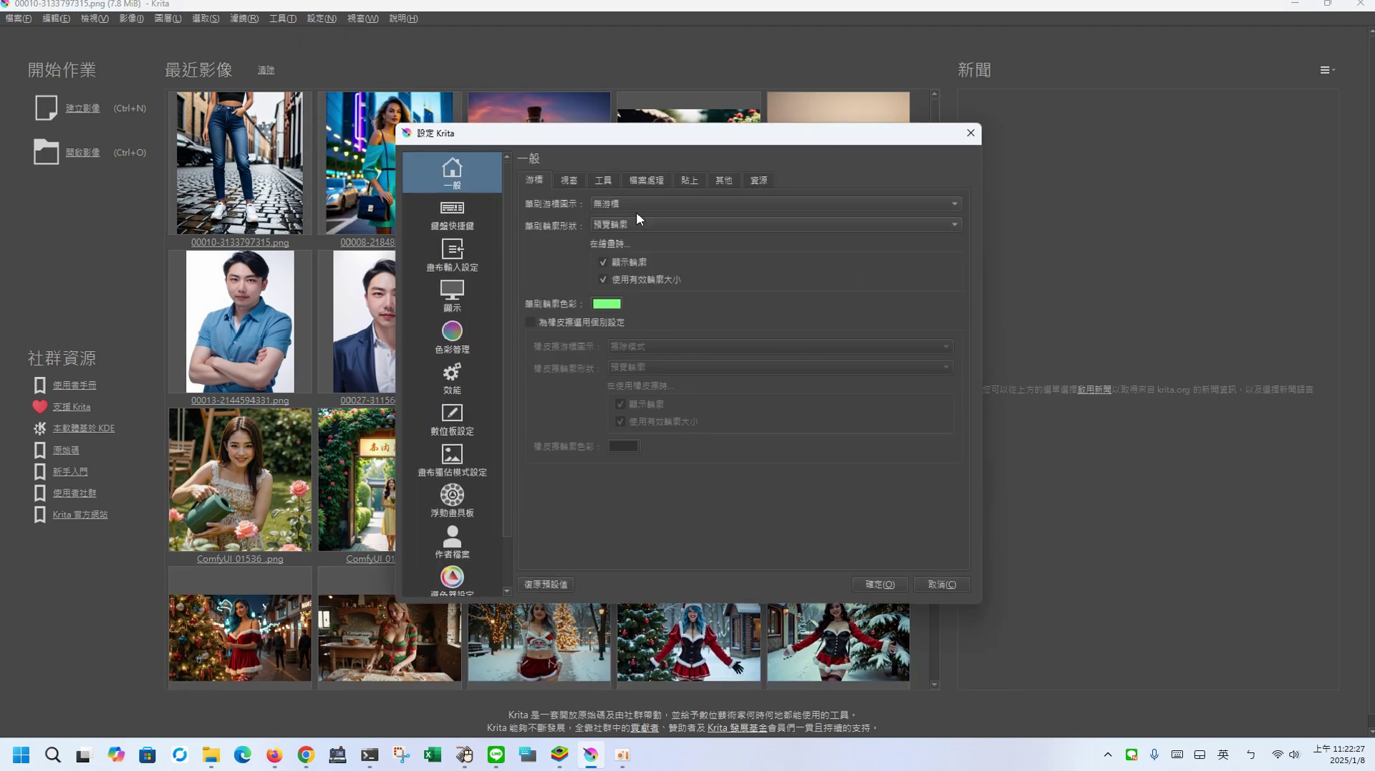
{"action": "left_click", "coordinate": [760, 182]}
{"action": "left_click", "coordinate": [772, 202]}
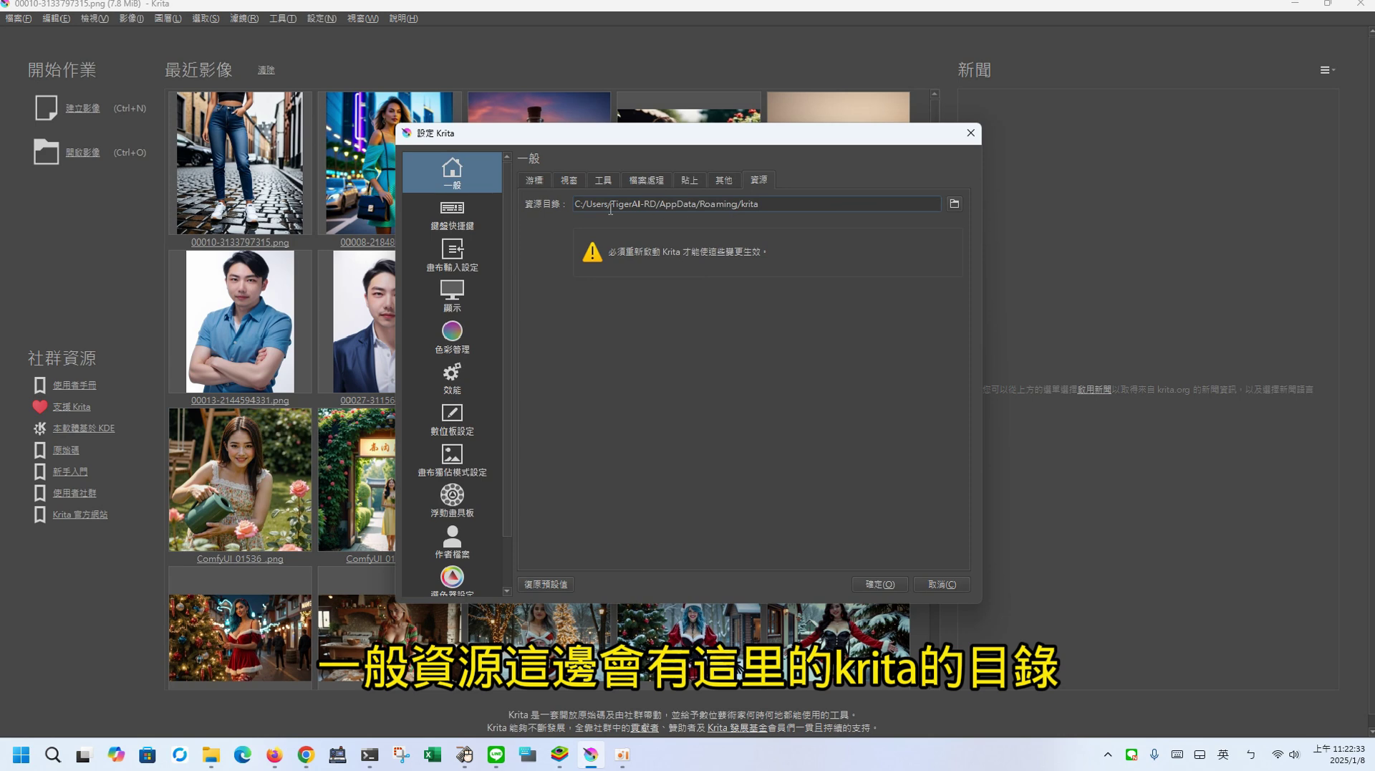
{"action": "left_click_drag", "start_coordinate": [845, 211], "coordinate": [559, 215]}
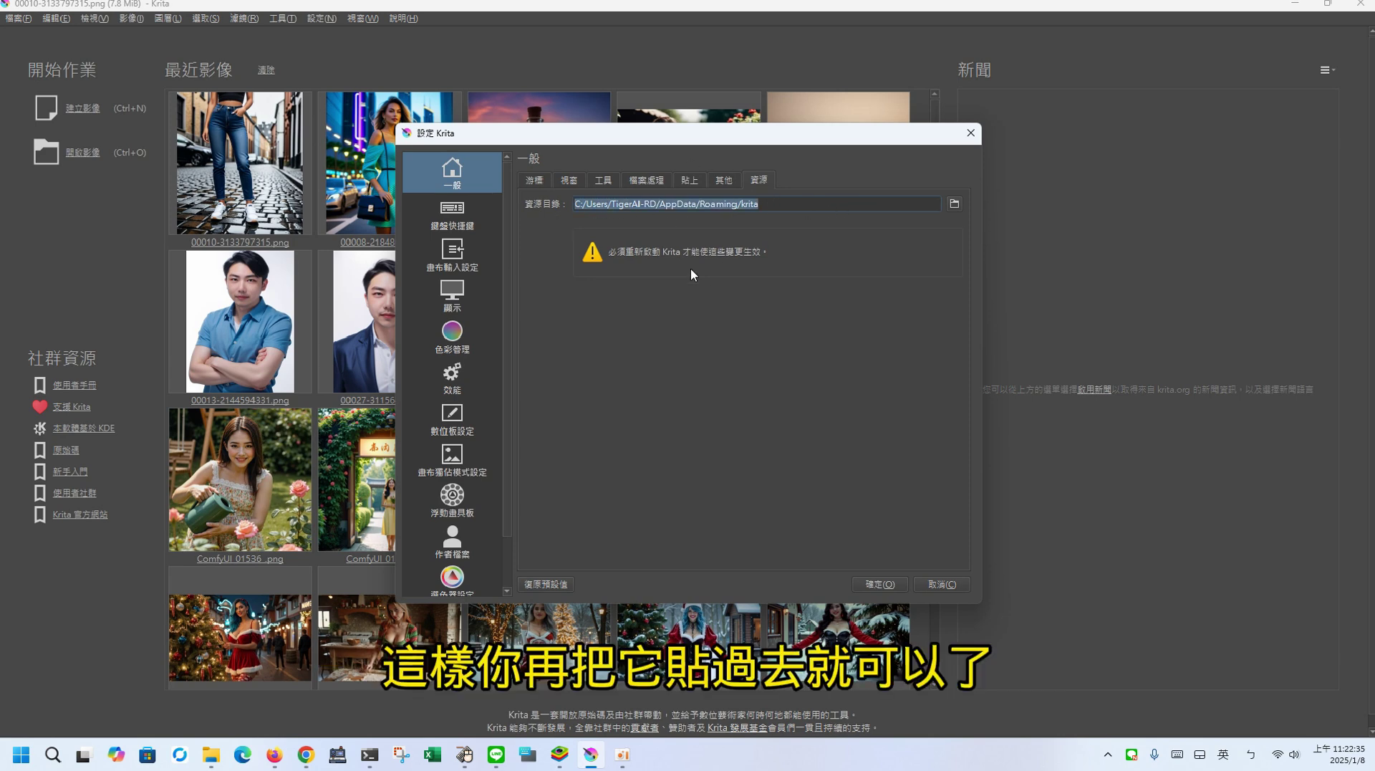
{"action": "left_click", "coordinate": [939, 587]}
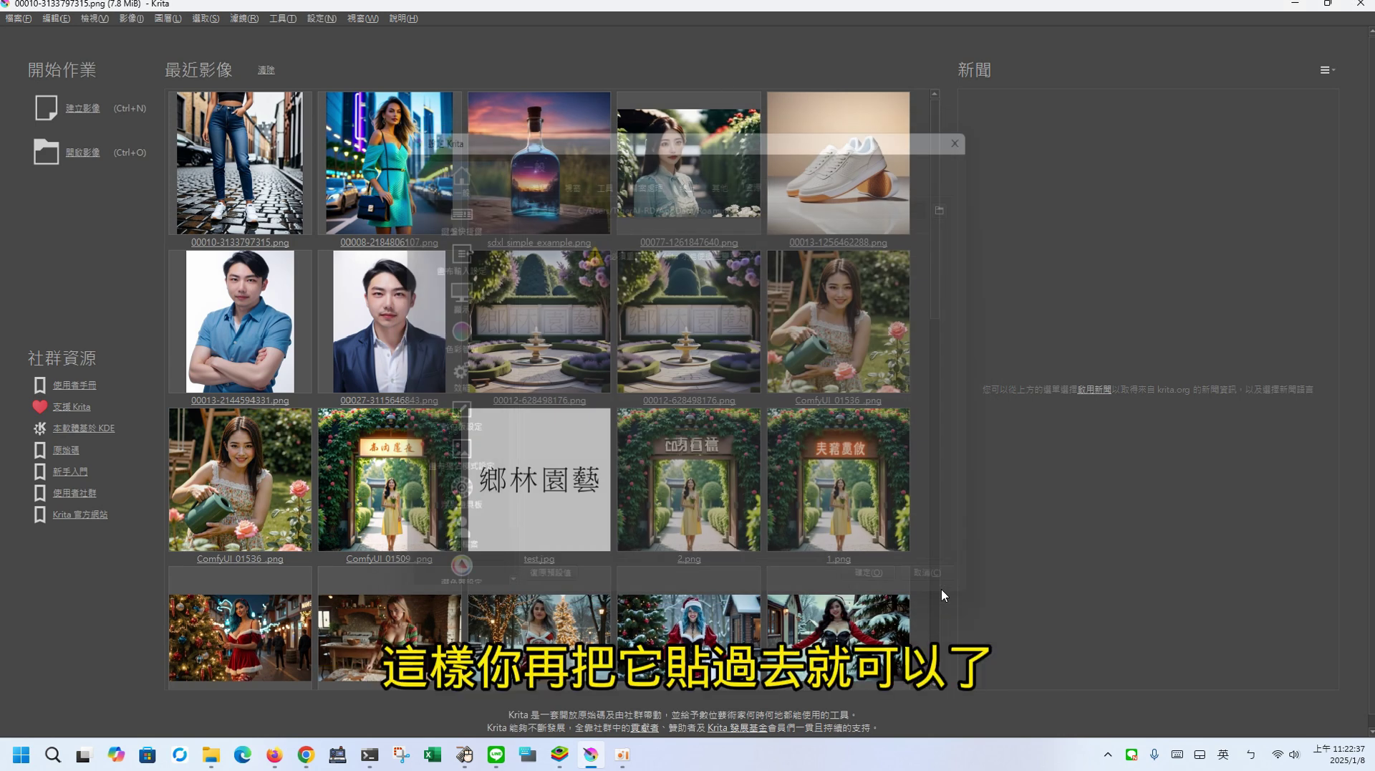
Open the recent image 00010-3133797315.png and clear the existing text prompt for AI image generation
{"action": "left_click", "coordinate": [284, 183]}
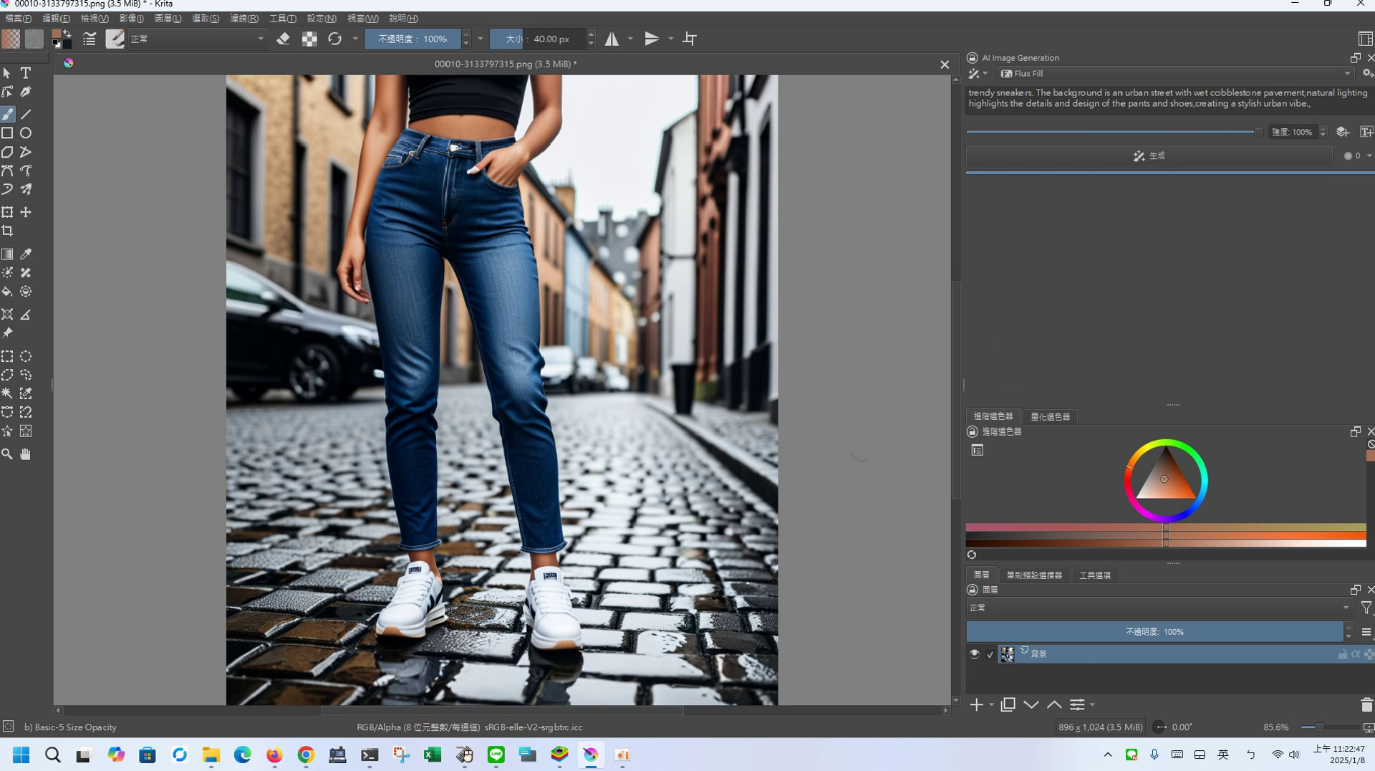
{"action": "left_click_drag", "start_coordinate": [1362, 105], "coordinate": [893, 52]}
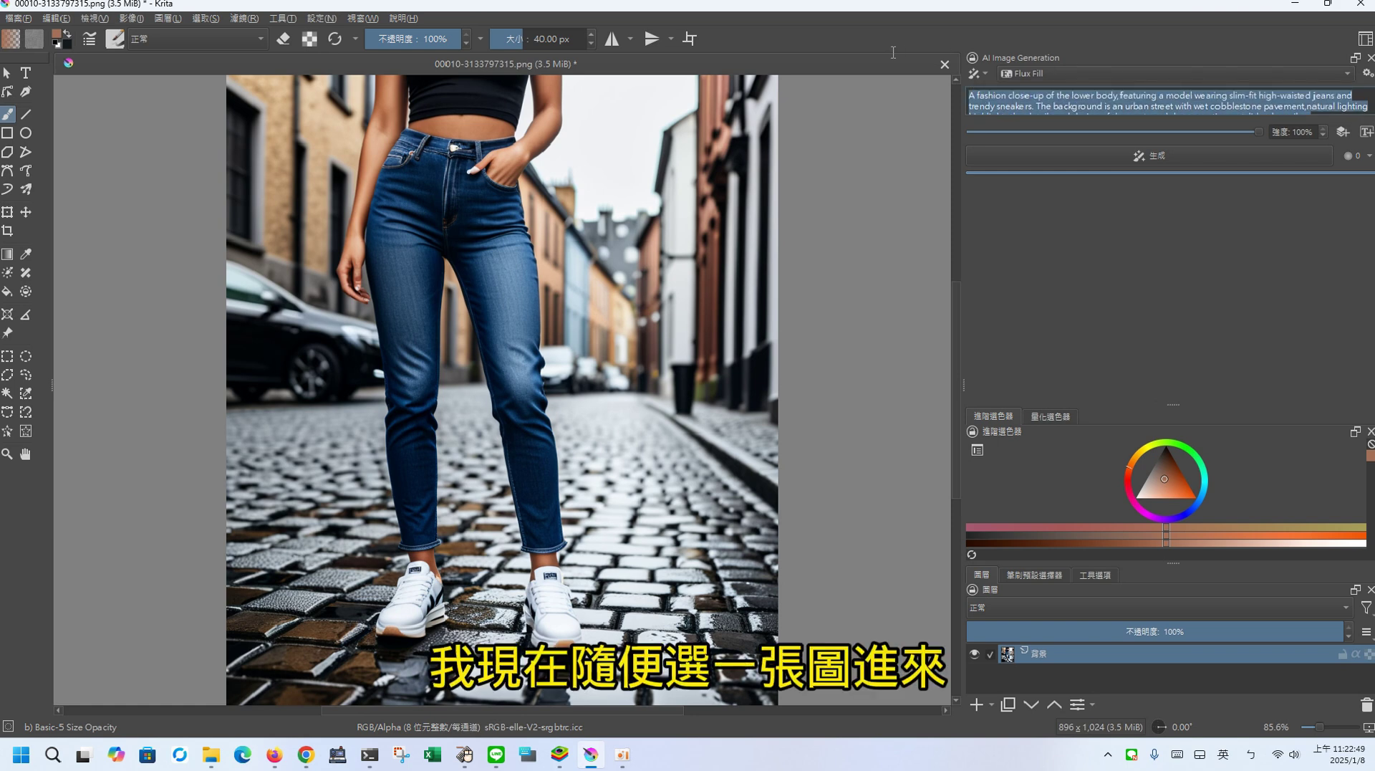
{"action": "left_click", "coordinate": [464, 754]}
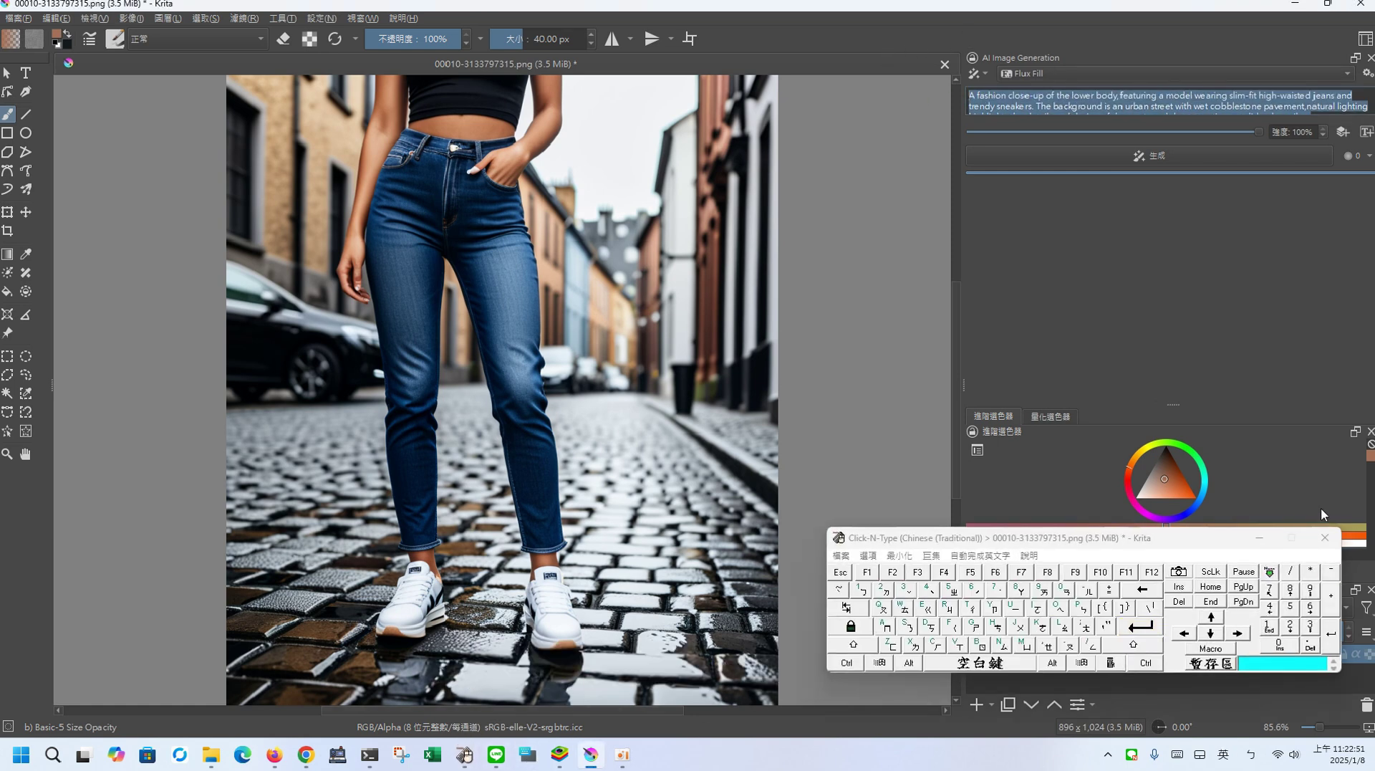
{"action": "left_click", "coordinate": [1142, 588]}
{"action": "left_click", "coordinate": [1259, 537]}
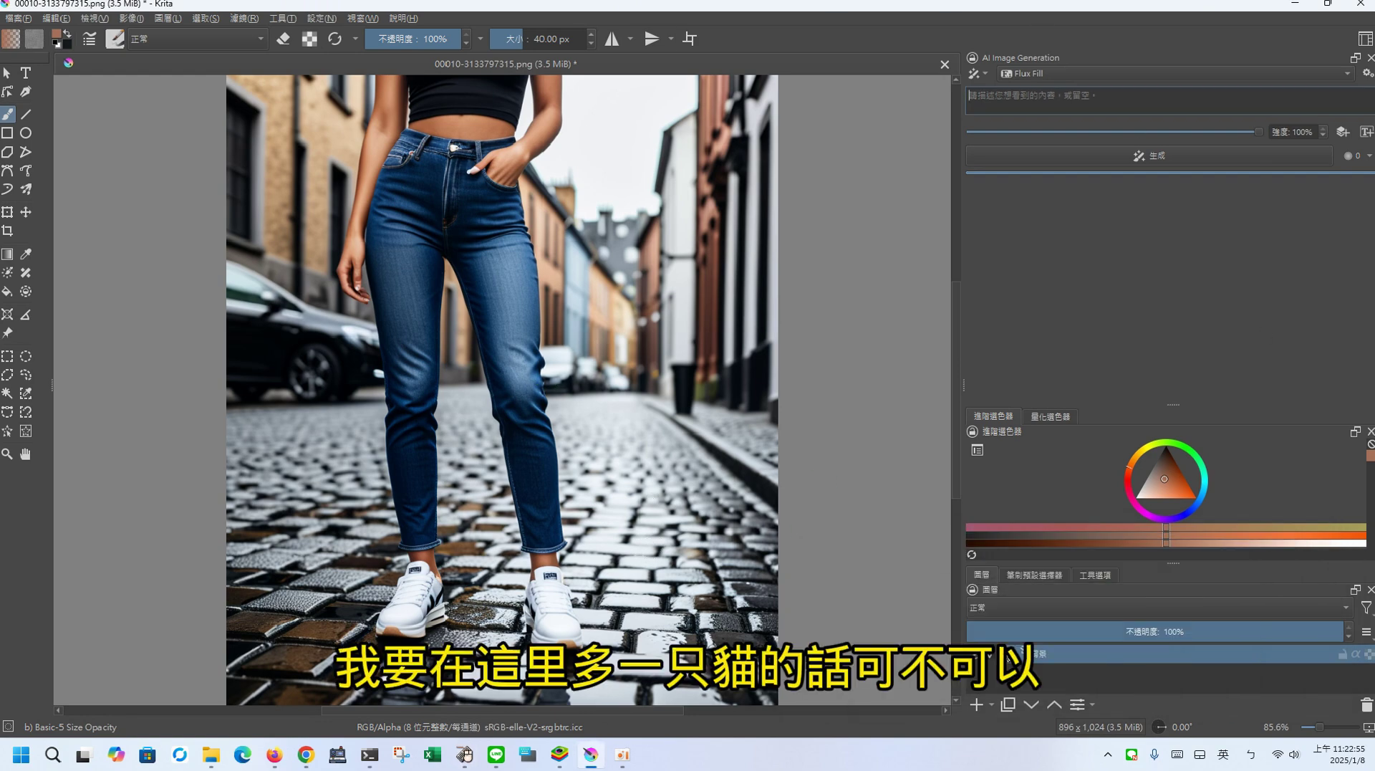
Select a rectangle about 234 by 241 px on the cobblestones beside the front shoe and generate a fill with the prompt "cat"
{"action": "left_click", "coordinate": [7, 356]}
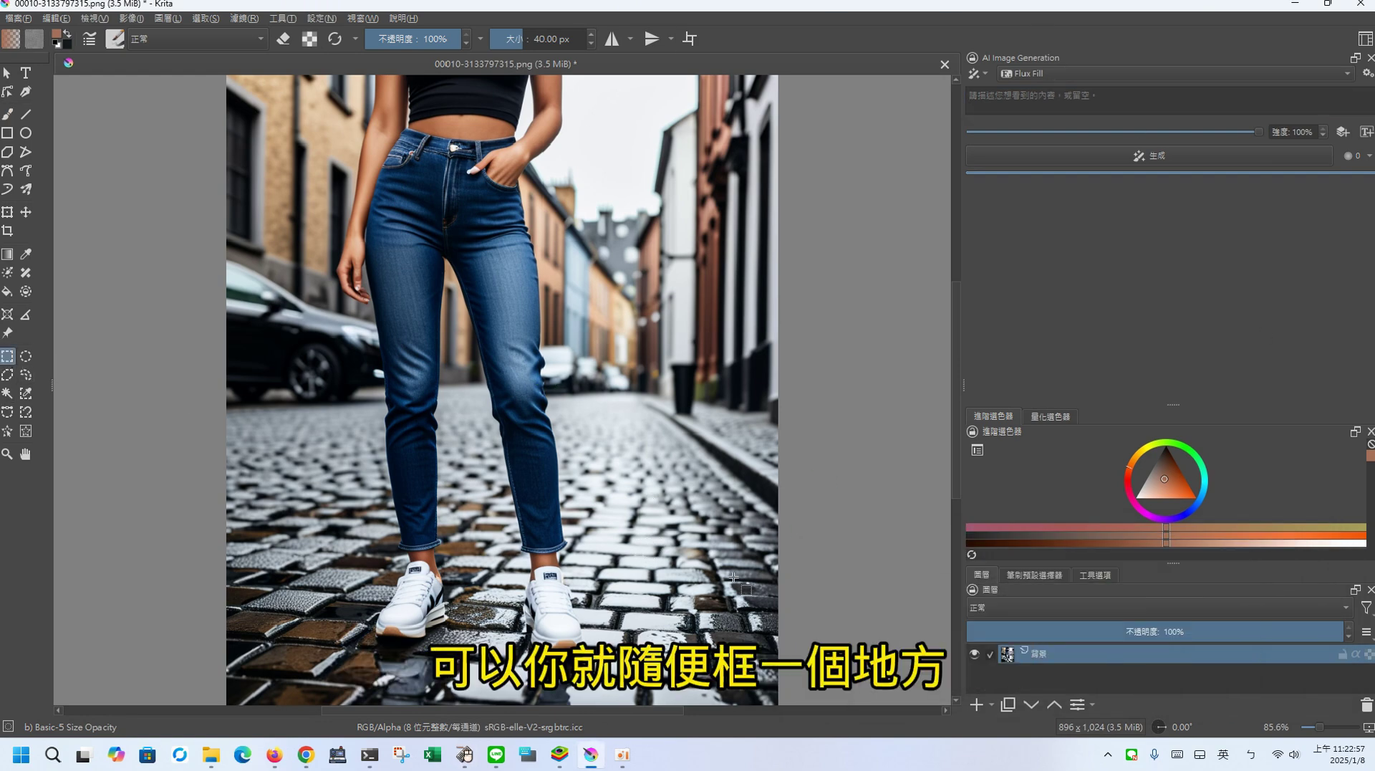
{"action": "left_click_drag", "start_coordinate": [604, 462], "coordinate": [750, 609]}
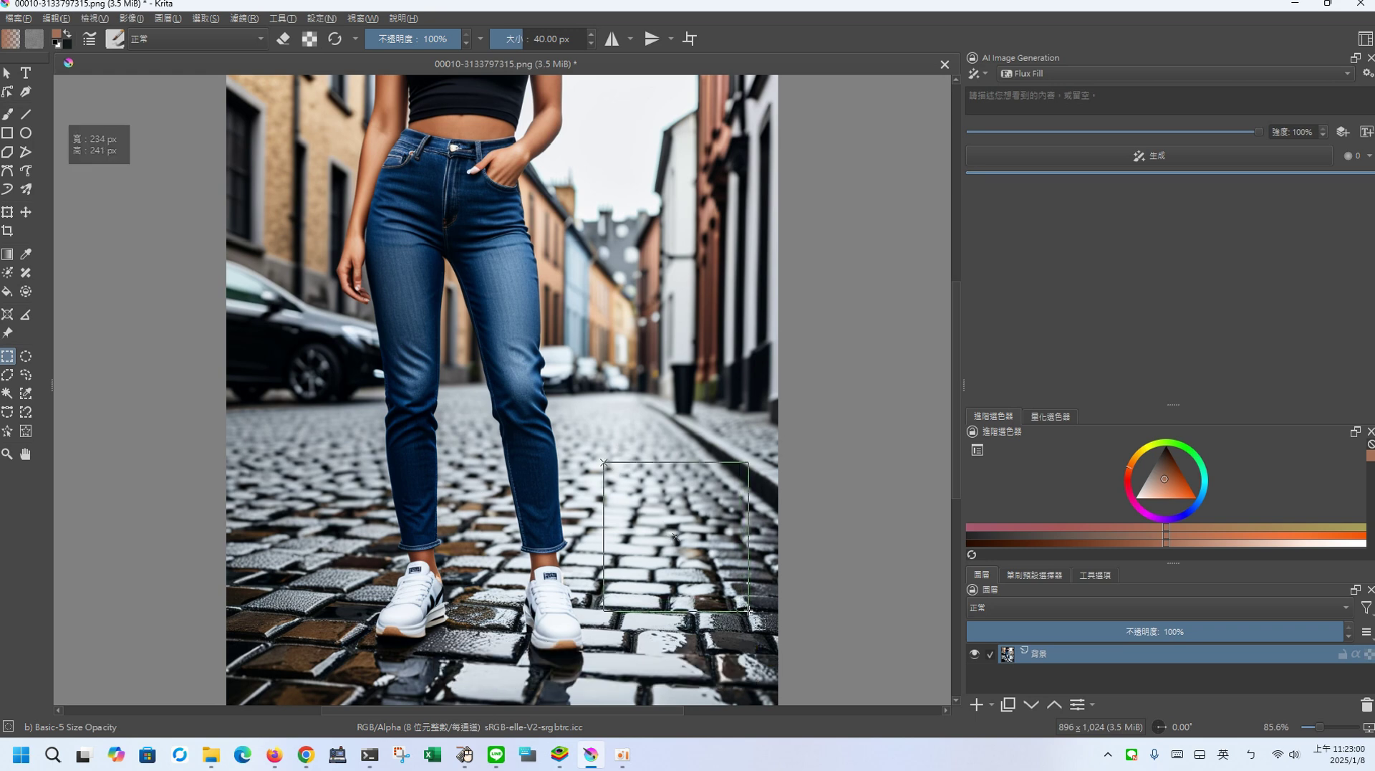
{"action": "left_click", "coordinate": [1085, 114]}
{"action": "left_click", "coordinate": [465, 754]}
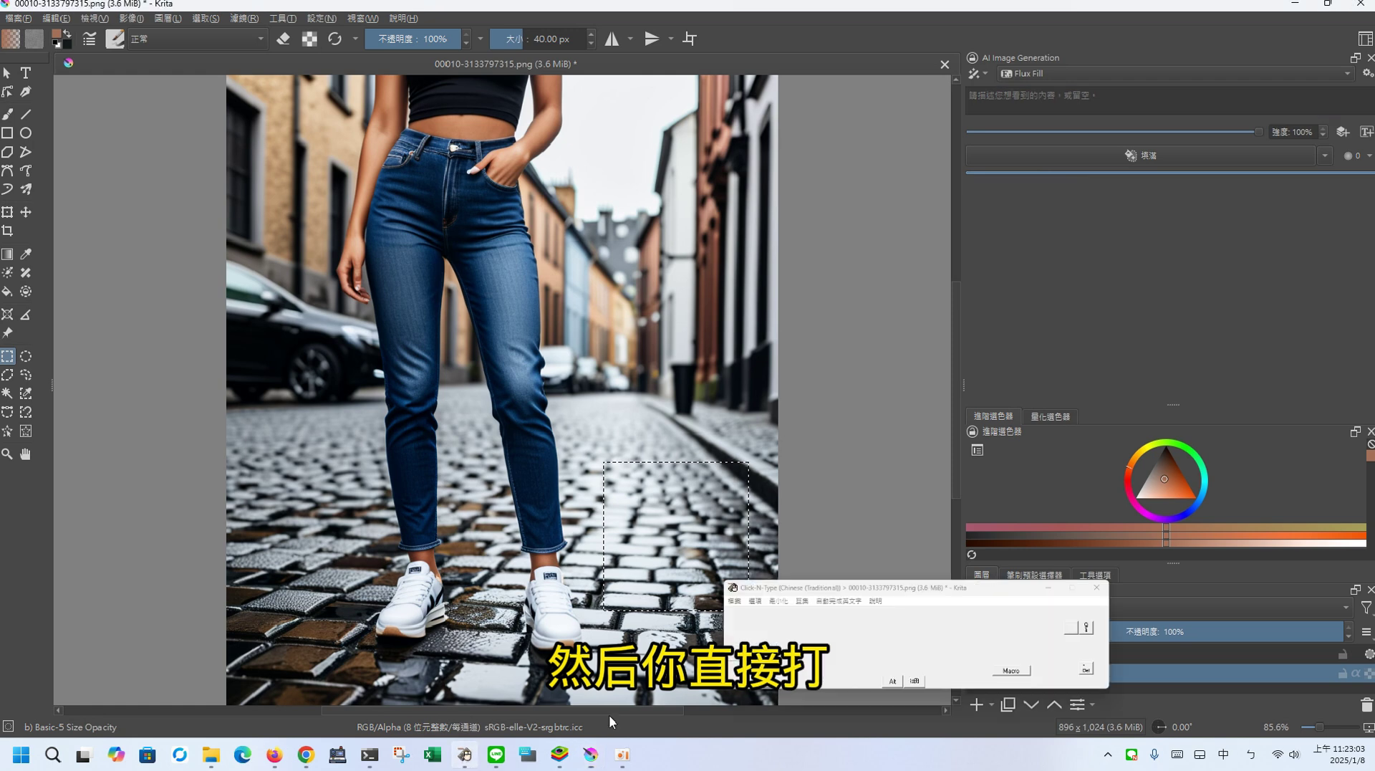
{"action": "left_click", "coordinate": [934, 645]}
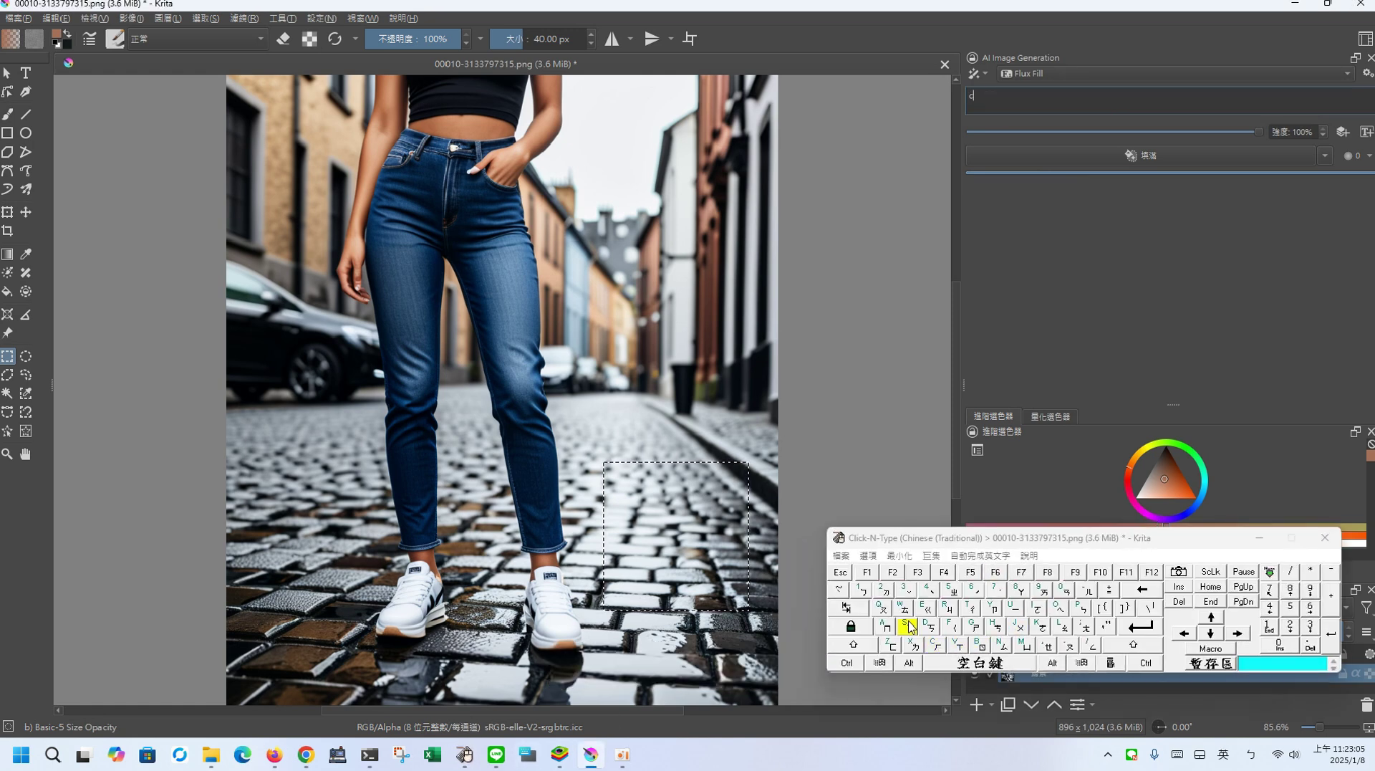
{"action": "left_click", "coordinate": [886, 625]}
{"action": "left_click", "coordinate": [968, 610]}
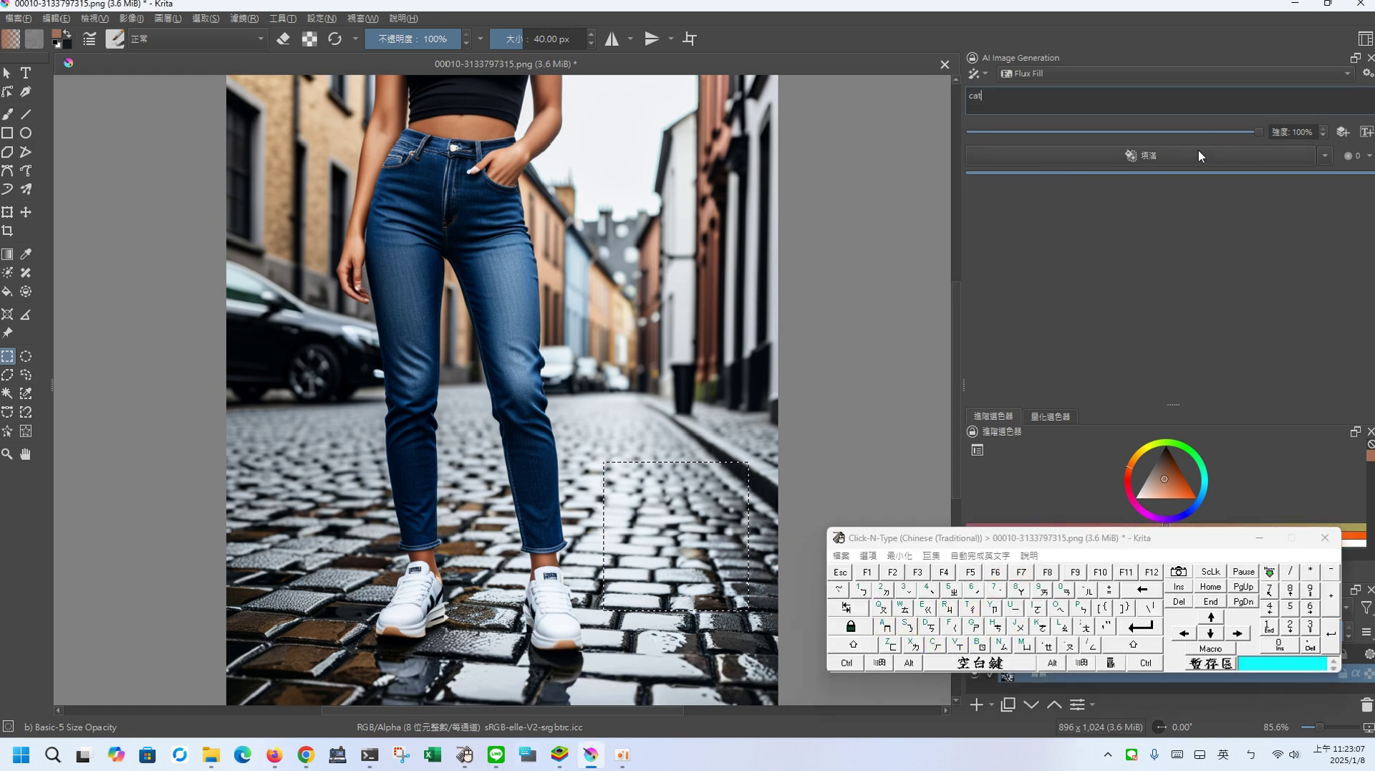
{"action": "left_click", "coordinate": [1195, 152]}
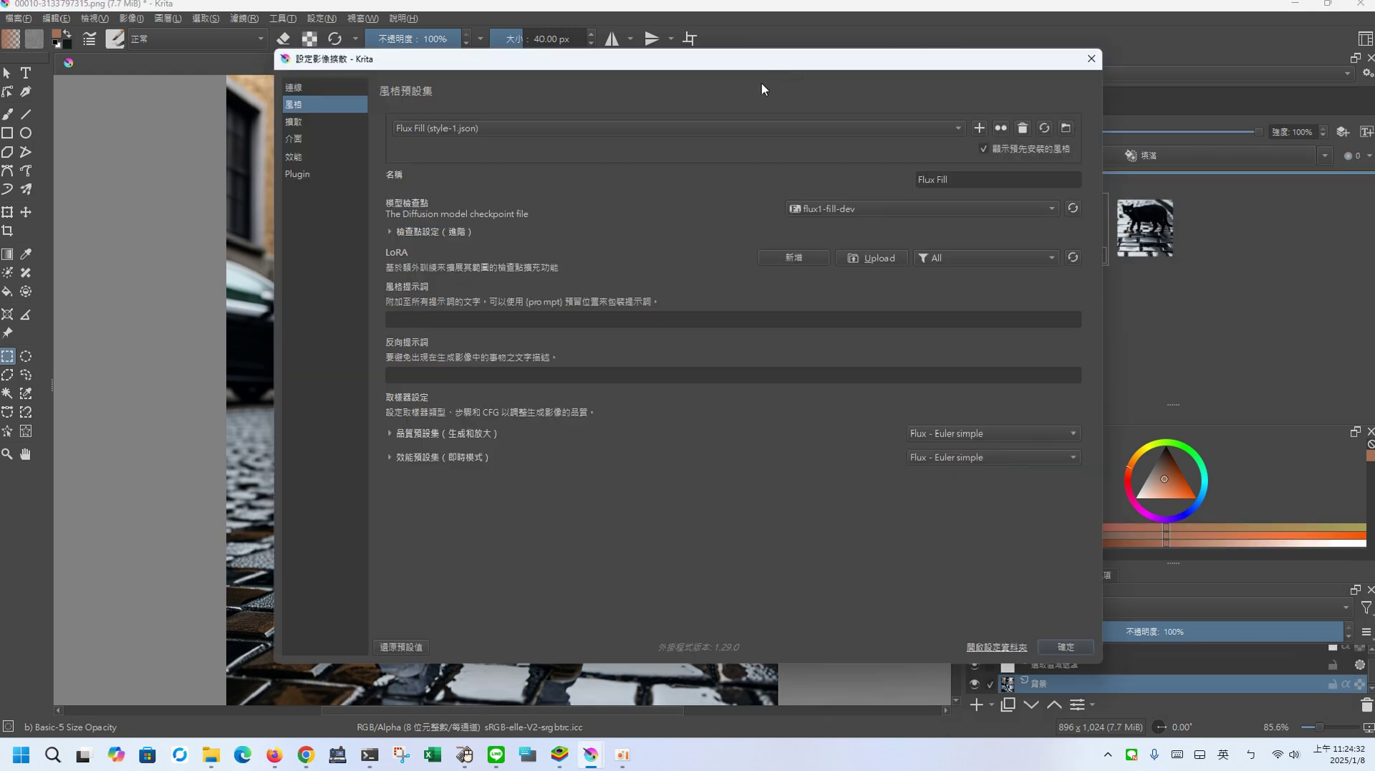
Look through the available style presets and the model checkpoints offered for the Flux Fill style, including flux1-fill-dev-Q5_1.gguf
{"action": "left_click", "coordinate": [708, 126]}
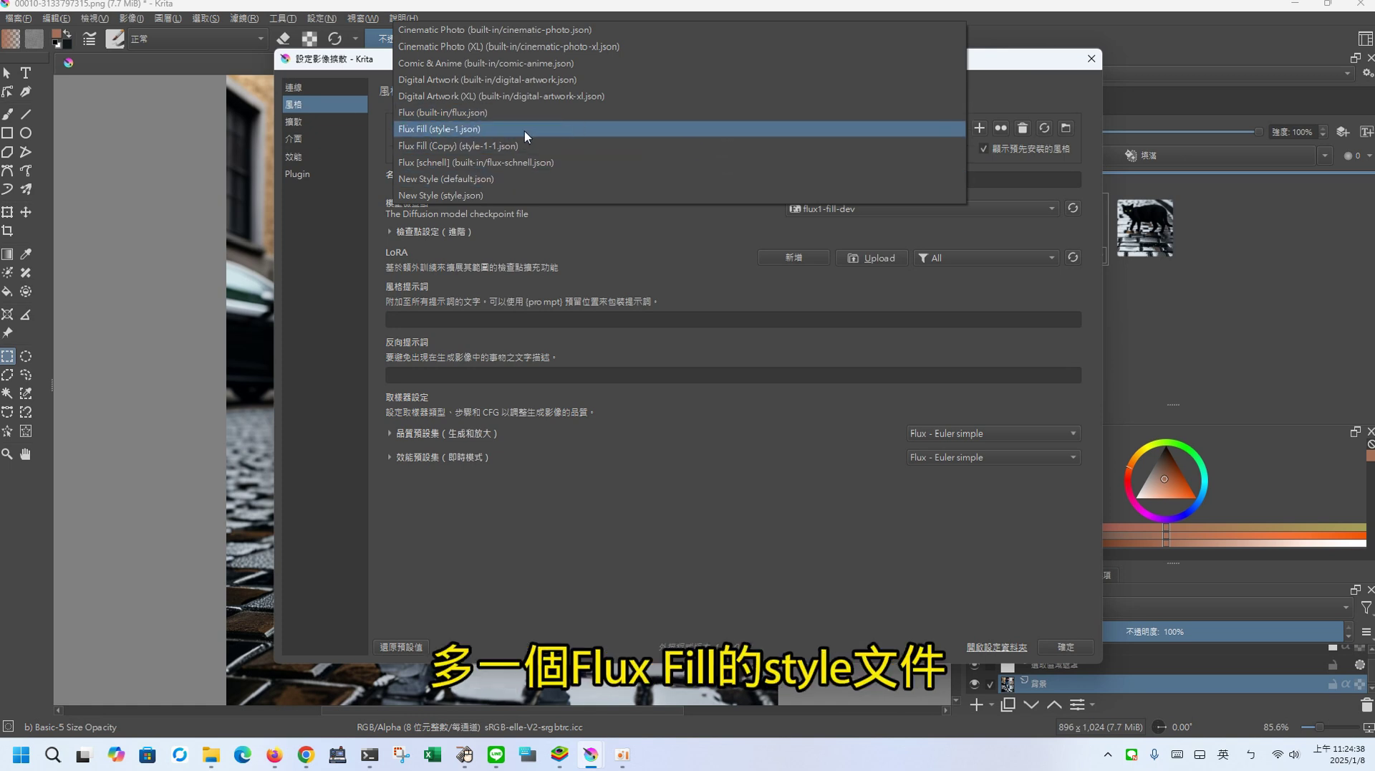
{"action": "left_click", "coordinate": [795, 449]}
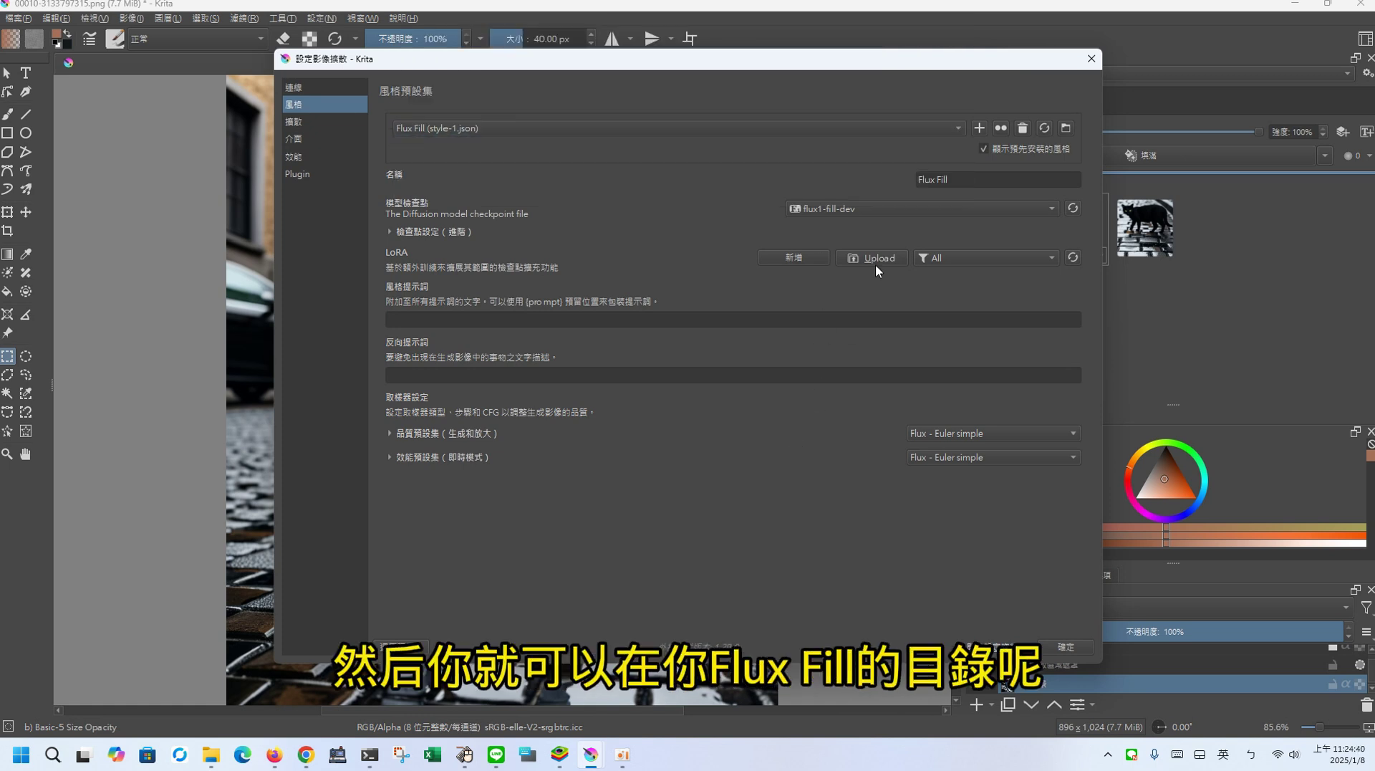
{"action": "left_click", "coordinate": [890, 209]}
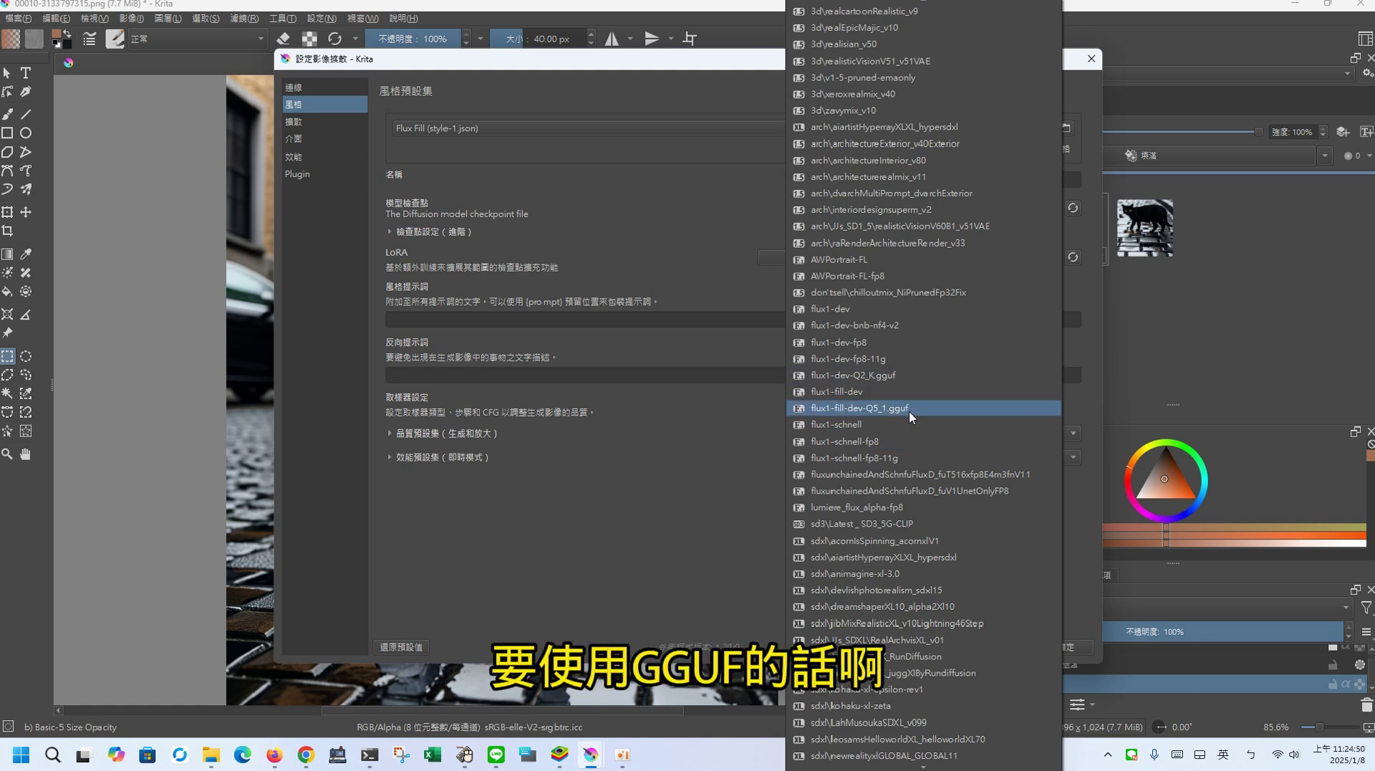
Switch to Chrome and show the city96/ComfyUI-GGUF repository page
{"action": "left_click", "coordinate": [321, 752]}
{"action": "left_click", "coordinate": [131, 13]}
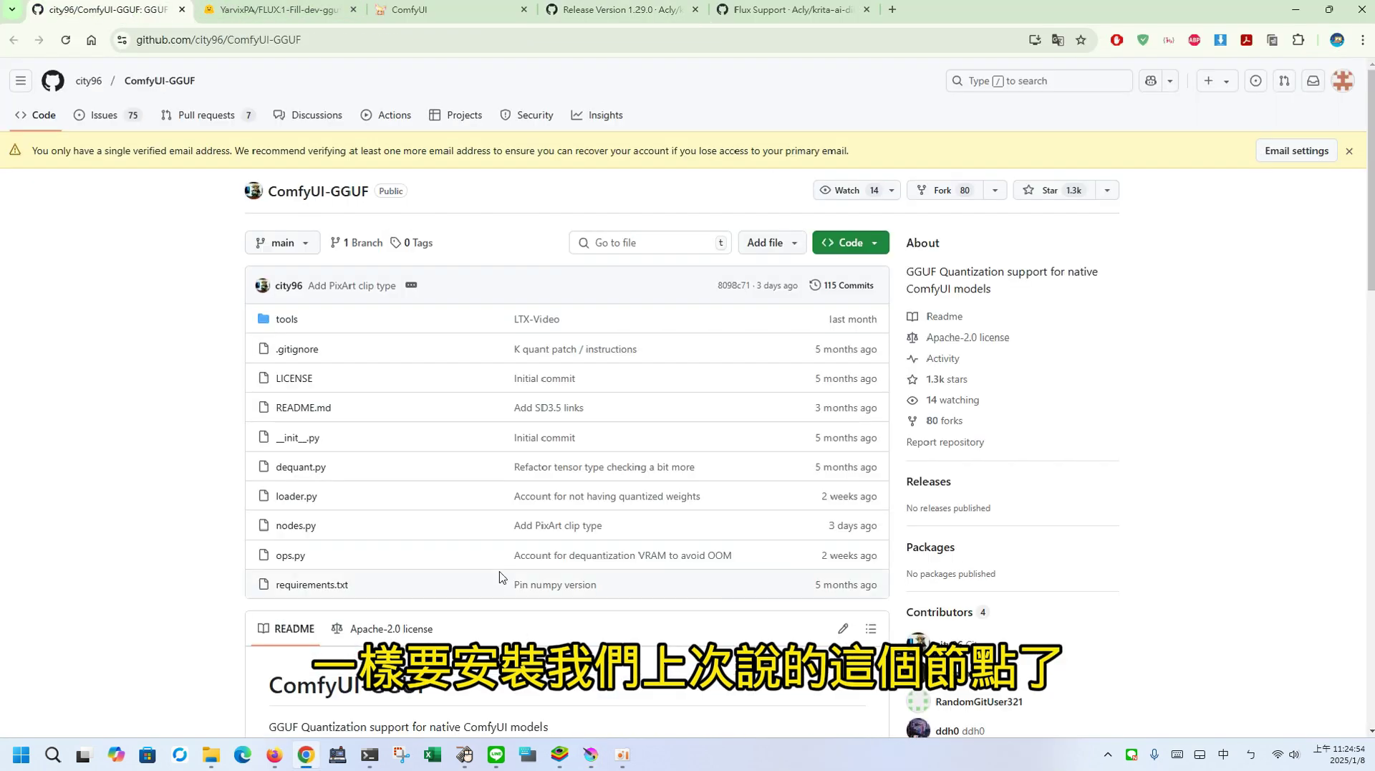
{"action": "mouse_move", "coordinate": [607, 753]}
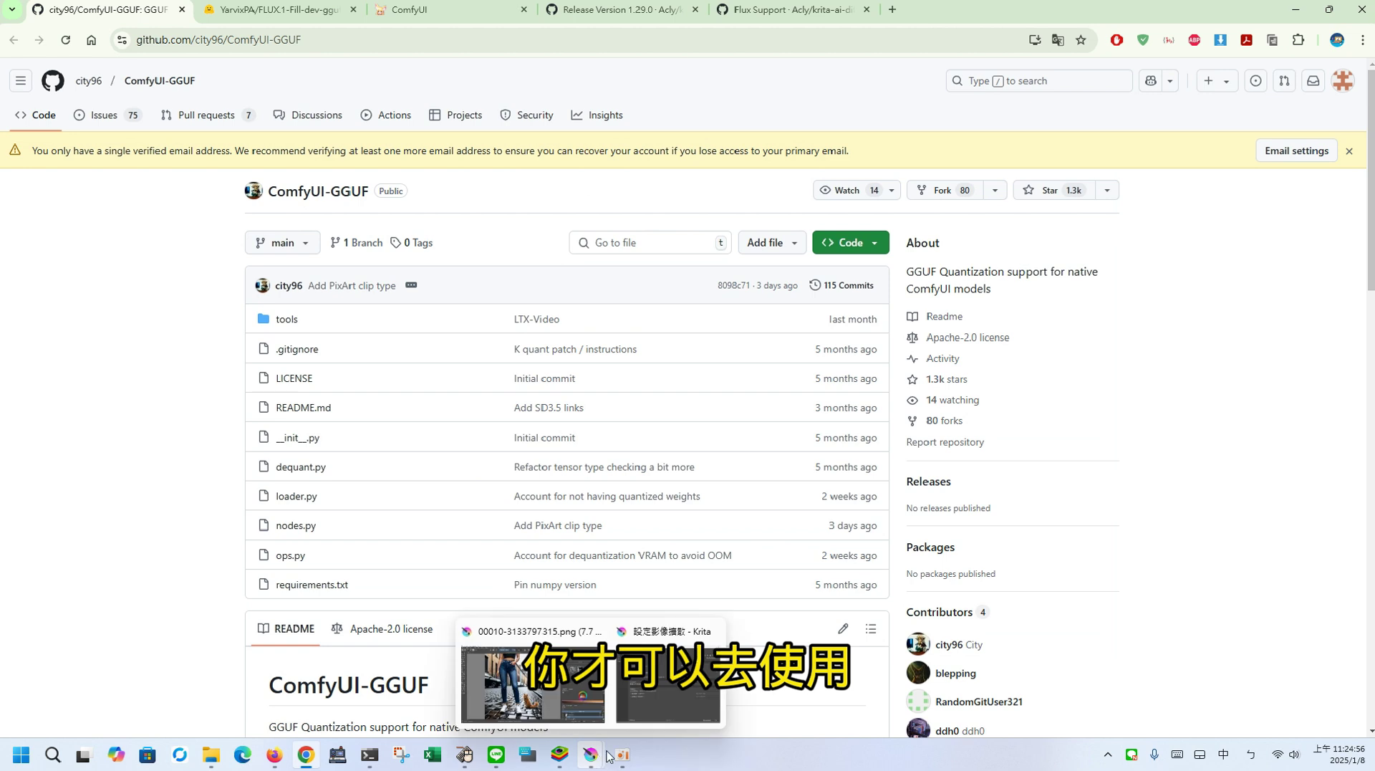
Switch back to Krita, close the image diffusion settings and put the on-screen keyboard away
{"action": "left_click", "coordinate": [668, 684]}
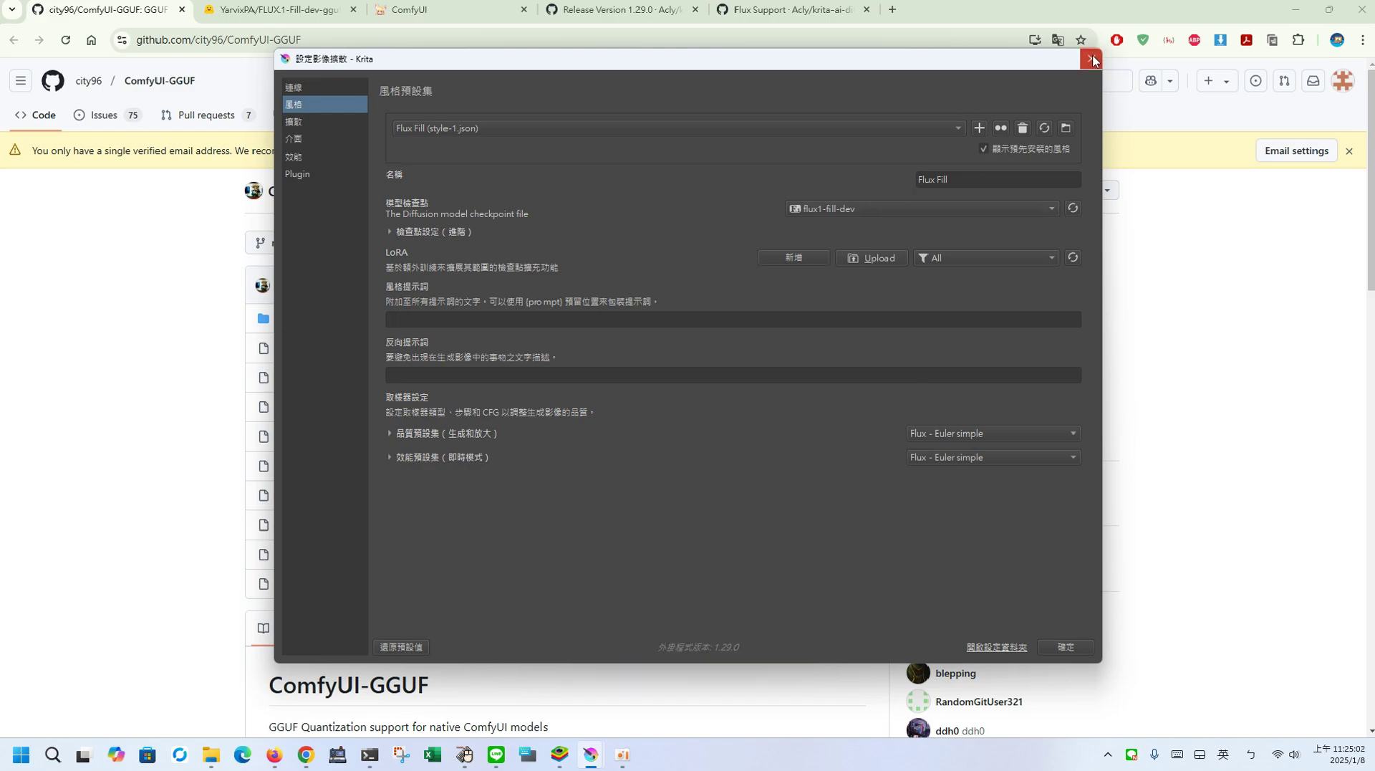
{"action": "left_click", "coordinate": [1090, 58]}
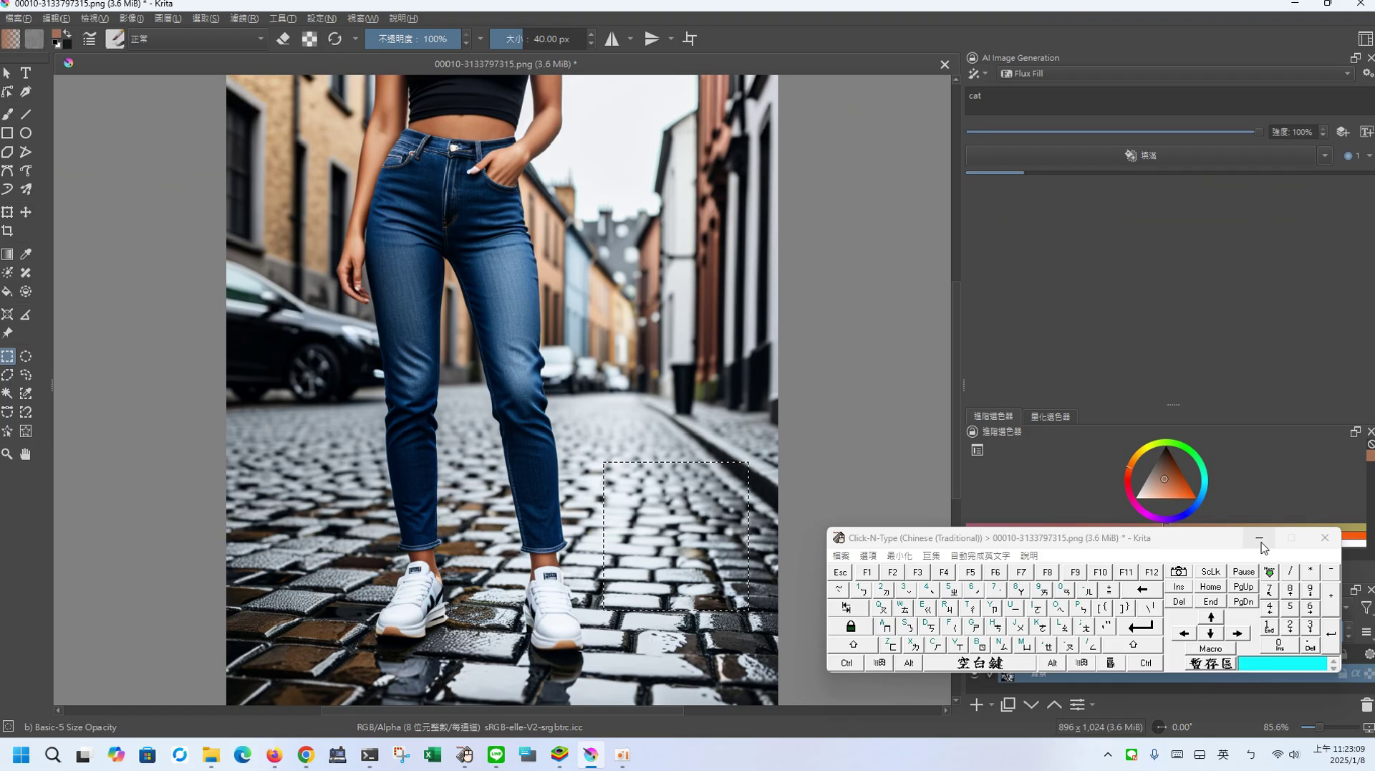
{"action": "left_click", "coordinate": [1260, 539]}
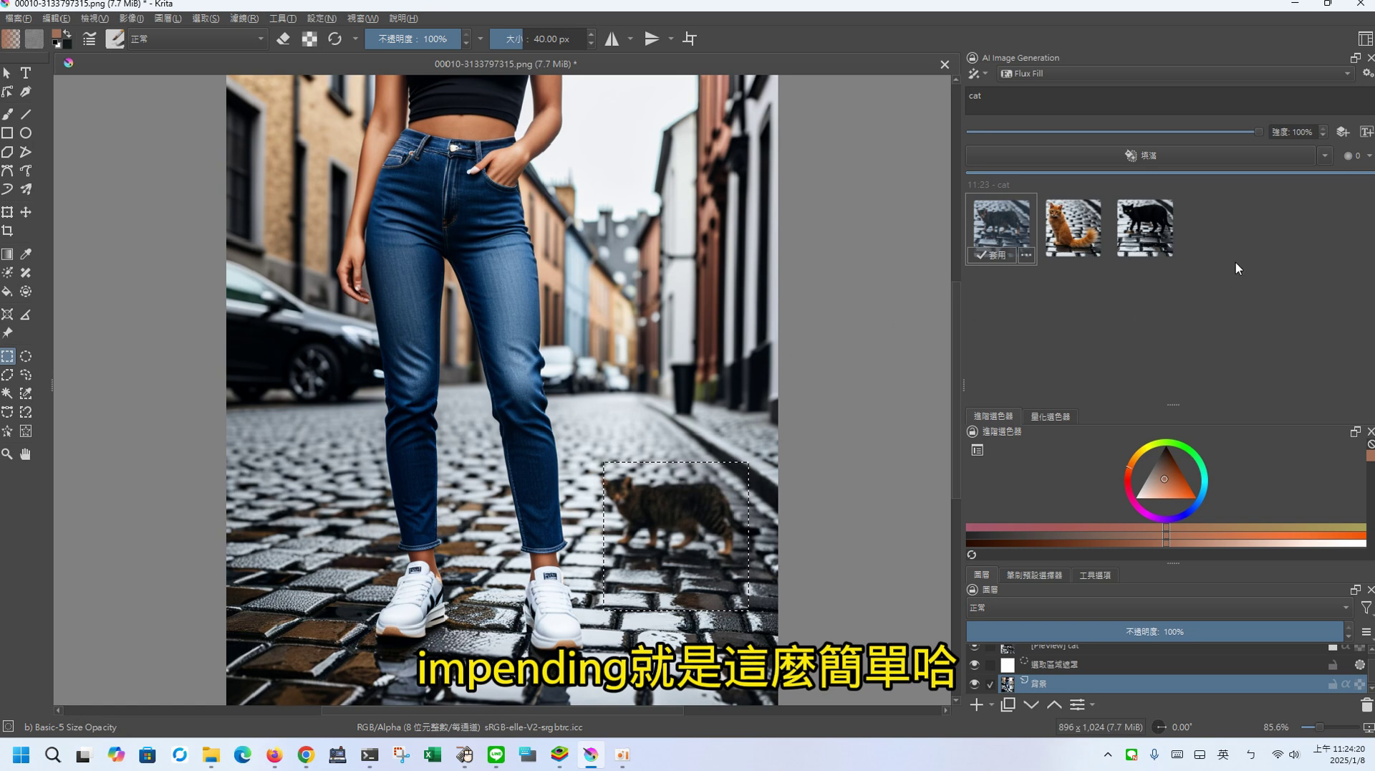
Preview the orange and black cat variants on the canvas, ending on the sitting orange cat
{"action": "left_click", "coordinate": [1078, 211]}
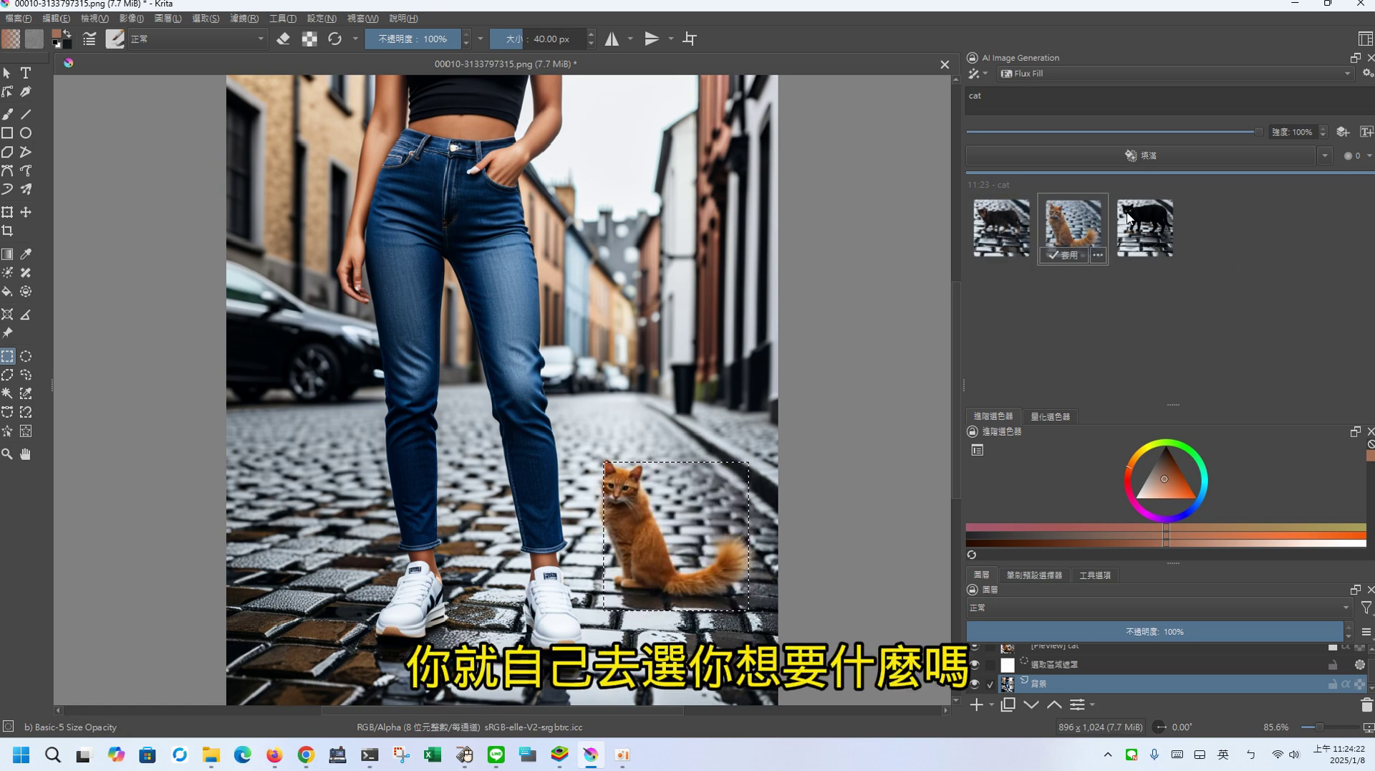
{"action": "left_click", "coordinate": [1128, 217]}
{"action": "left_click", "coordinate": [1072, 221]}
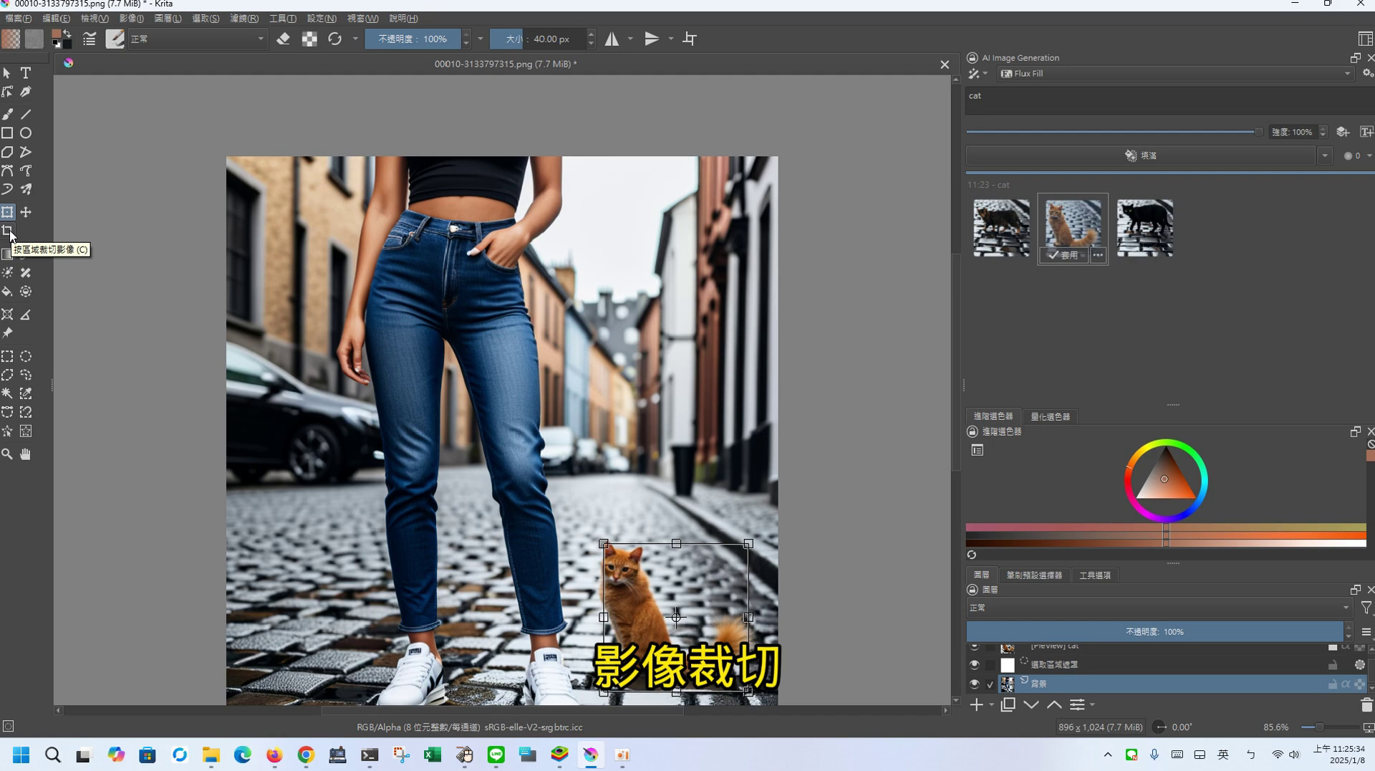
Extend the canvas upward above the woman with the Crop tool, making the image 896 x 1,479 px
{"action": "left_click", "coordinate": [8, 231]}
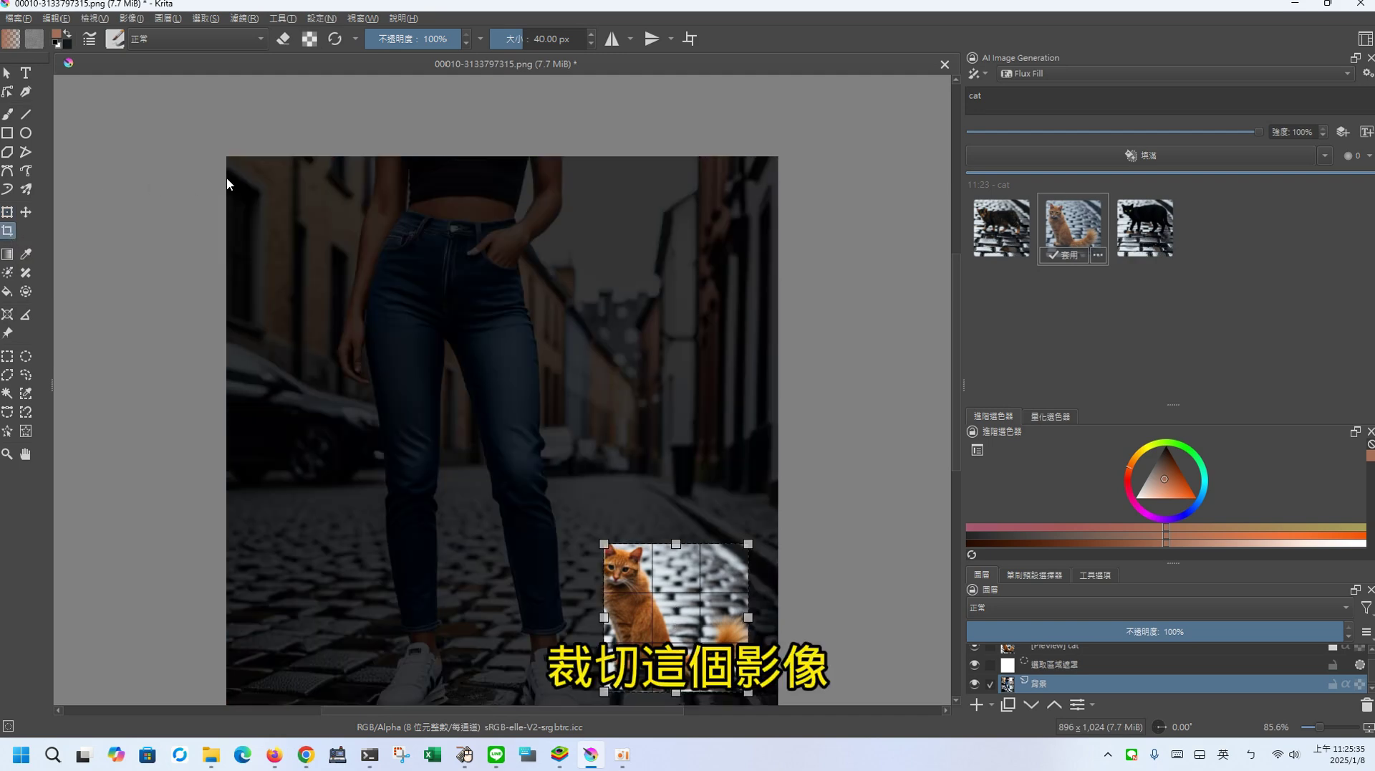
{"action": "left_click", "coordinate": [394, 162]}
{"action": "left_click", "coordinate": [268, 113]}
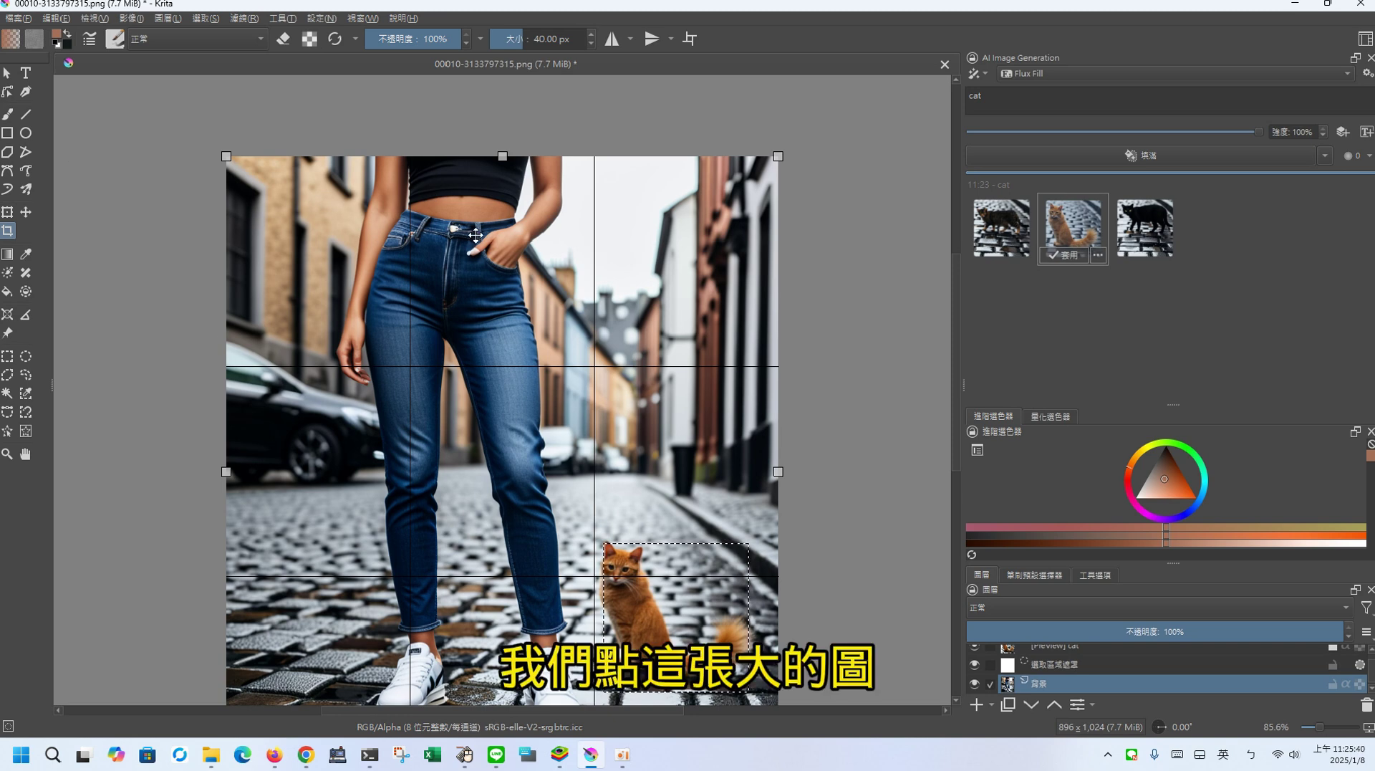
{"action": "left_click_drag", "start_coordinate": [578, 156], "coordinate": [574, 126]}
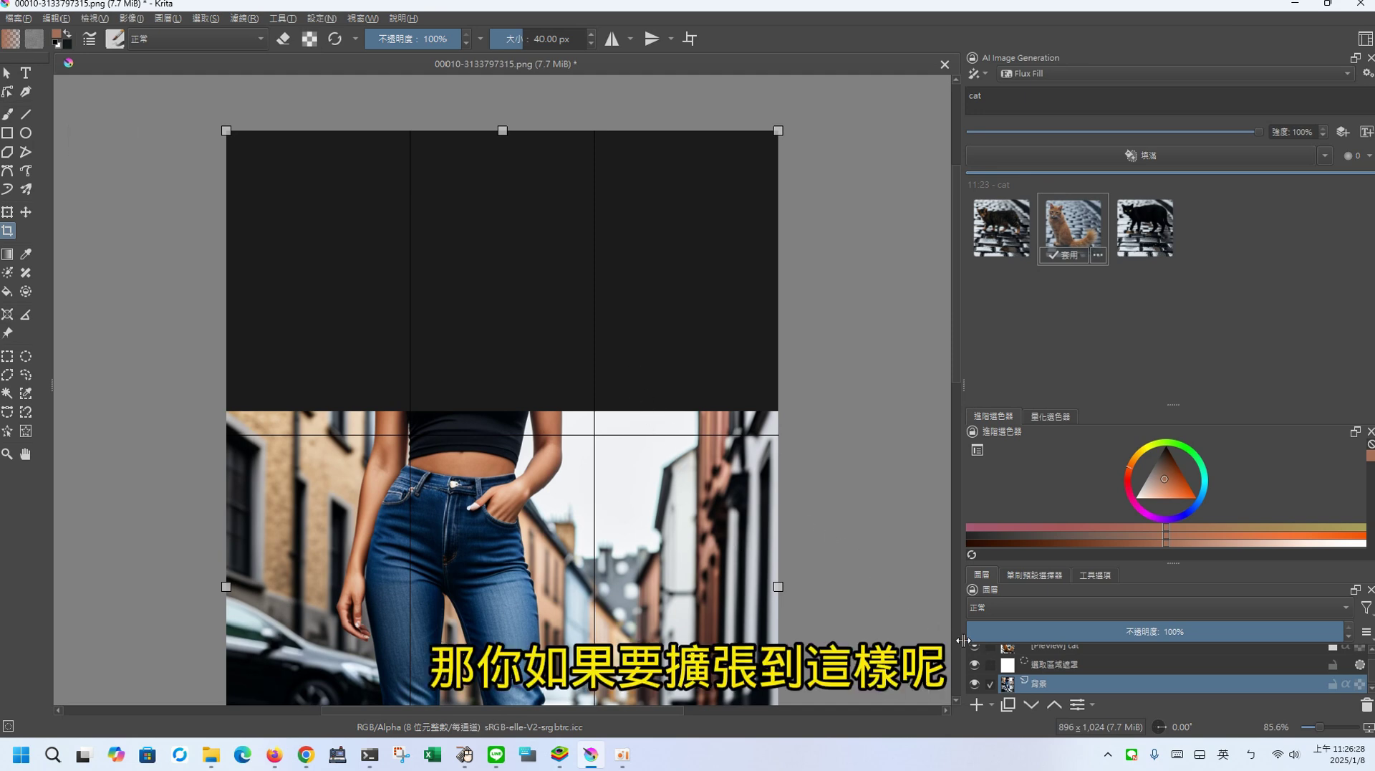
{"action": "key", "text": "Return"}
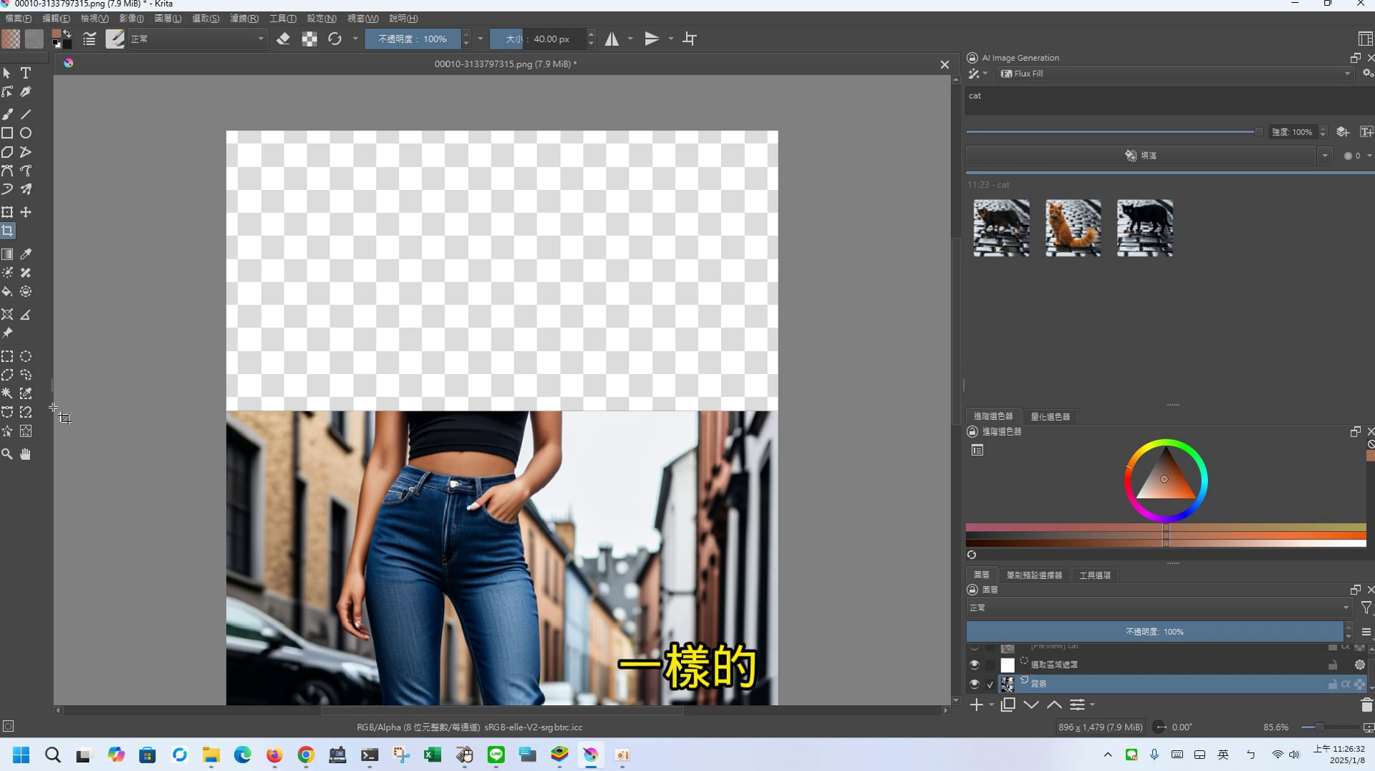
Select the blank area above the photo with a slight overlap and clear the "cat" prompt
{"action": "left_click", "coordinate": [7, 357]}
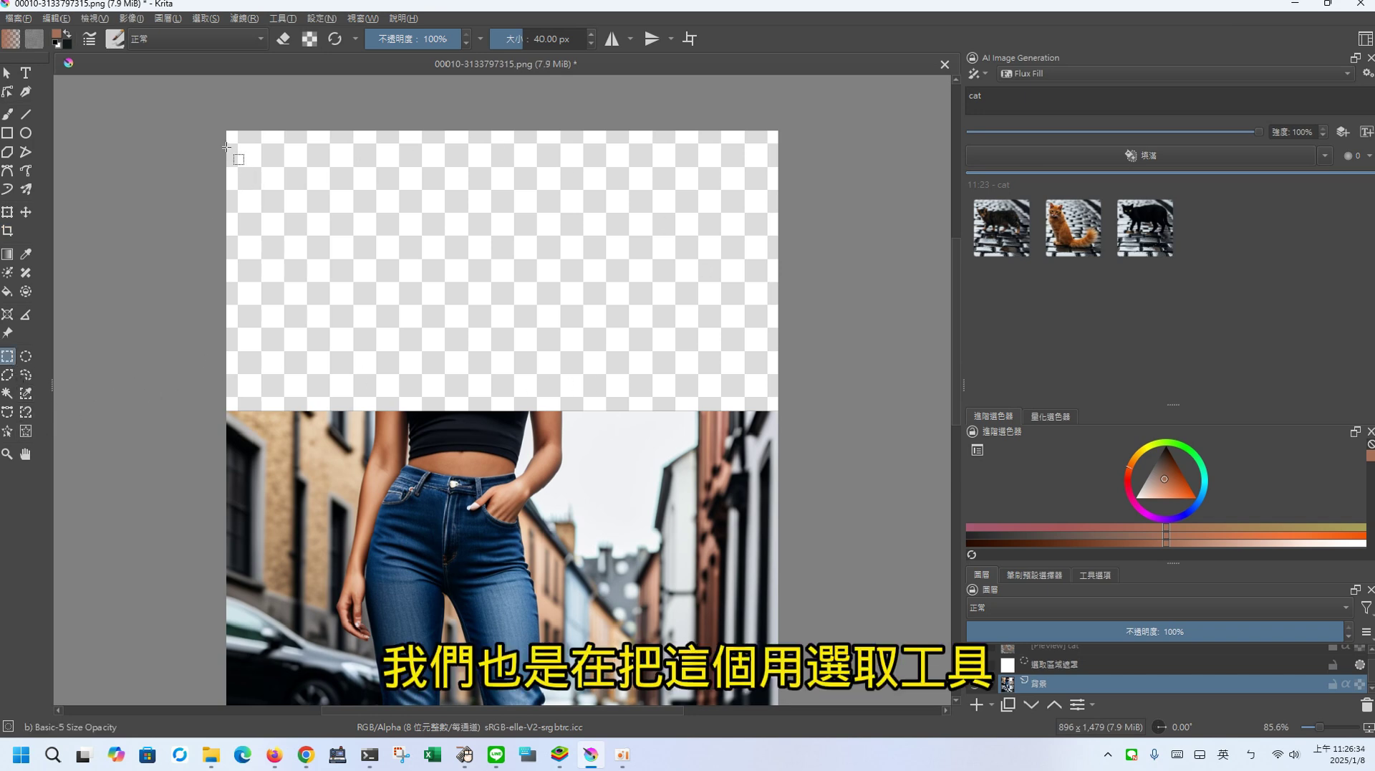
{"action": "left_click_drag", "start_coordinate": [209, 124], "coordinate": [803, 429]}
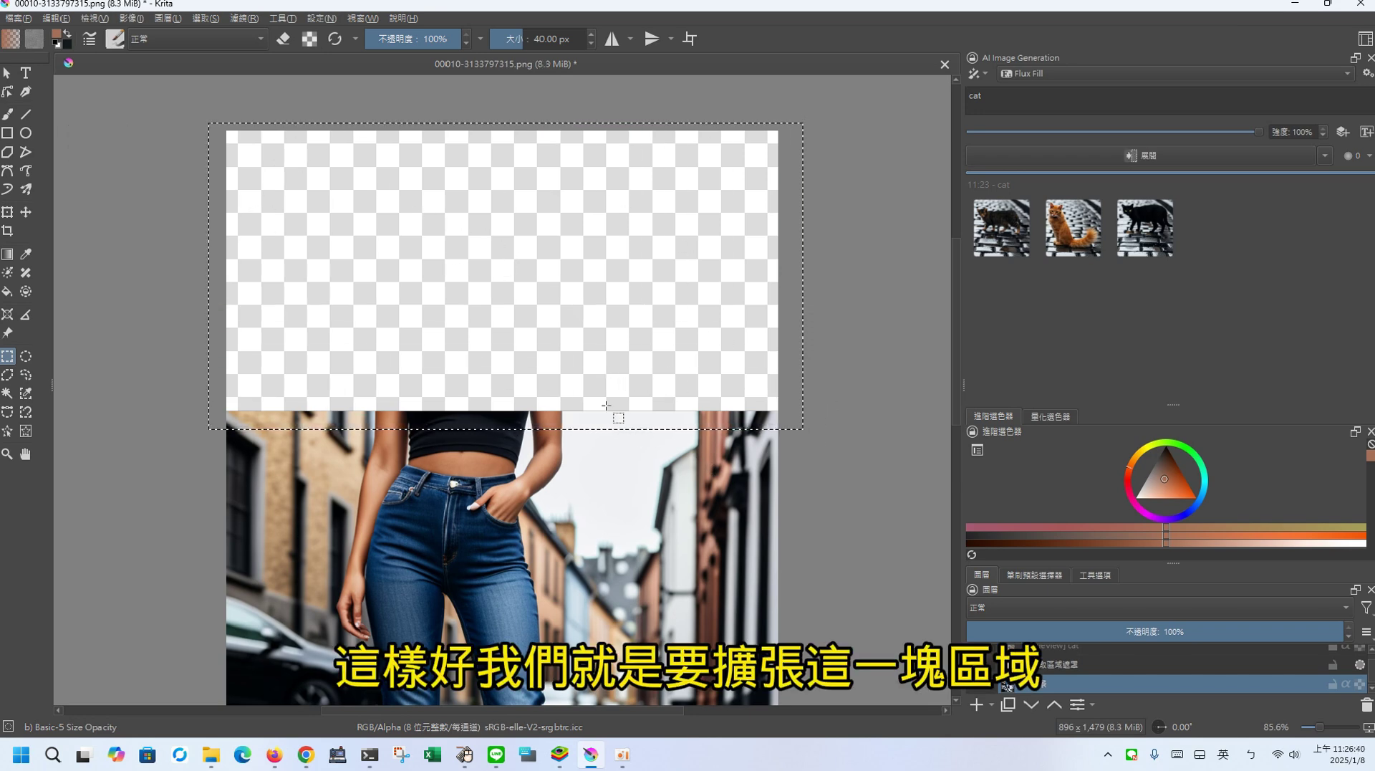
{"action": "left_click", "coordinate": [464, 754]}
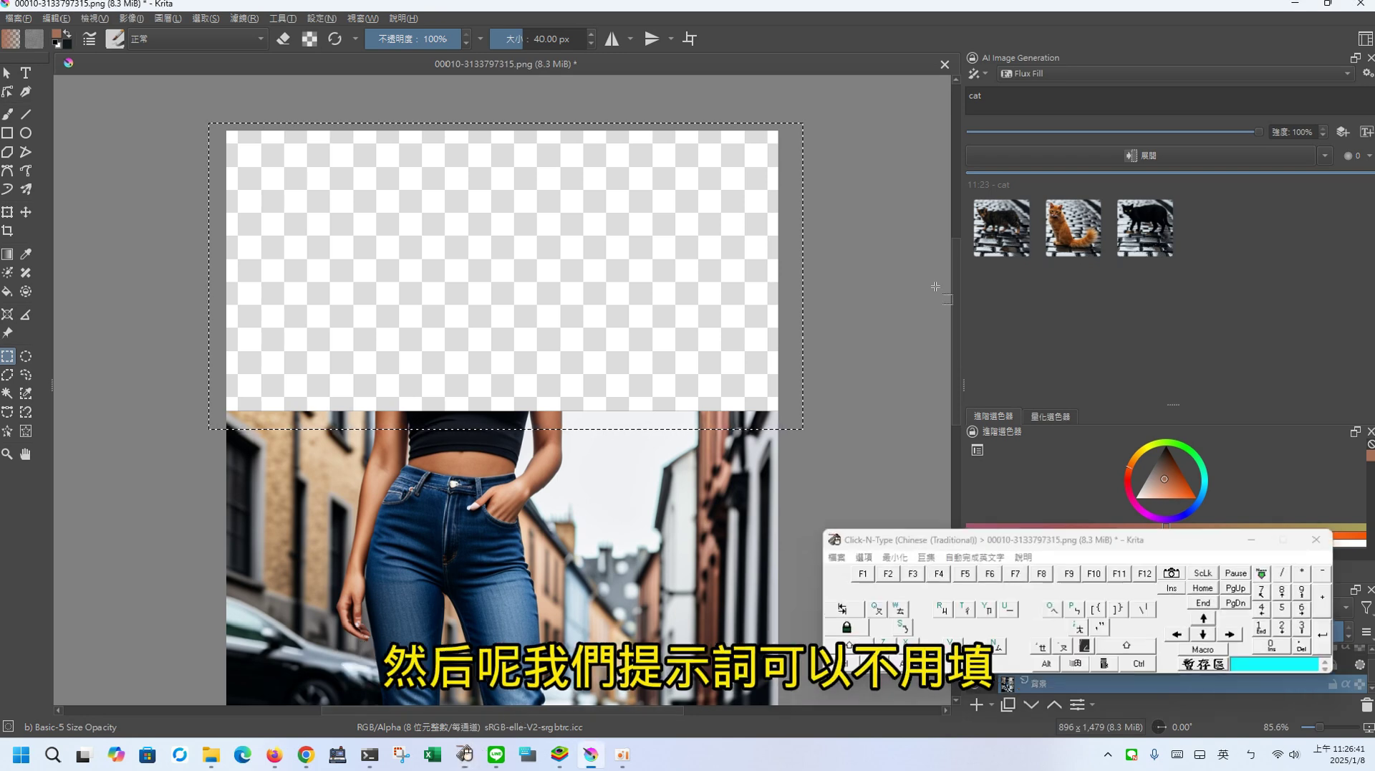
{"action": "double_click", "coordinate": [1129, 101]}
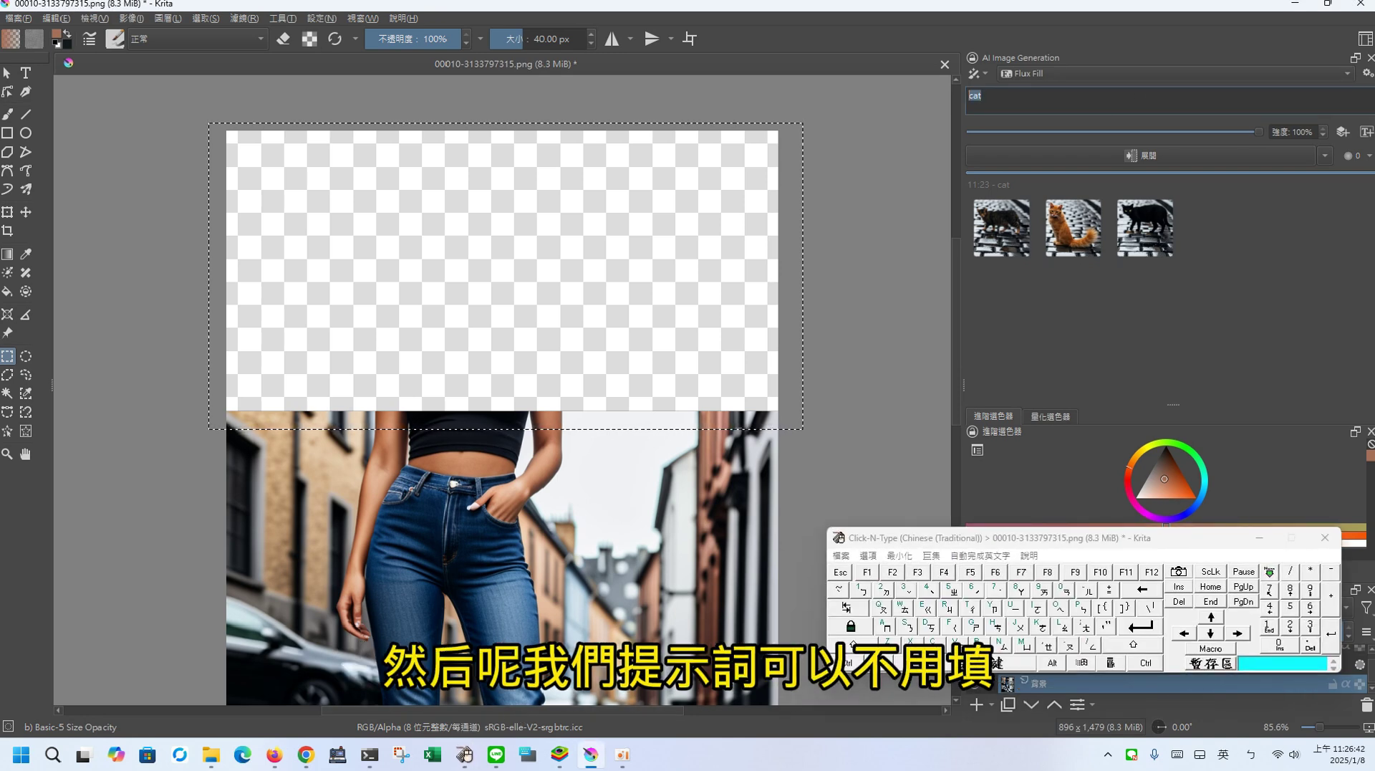
{"action": "left_click", "coordinate": [1142, 589]}
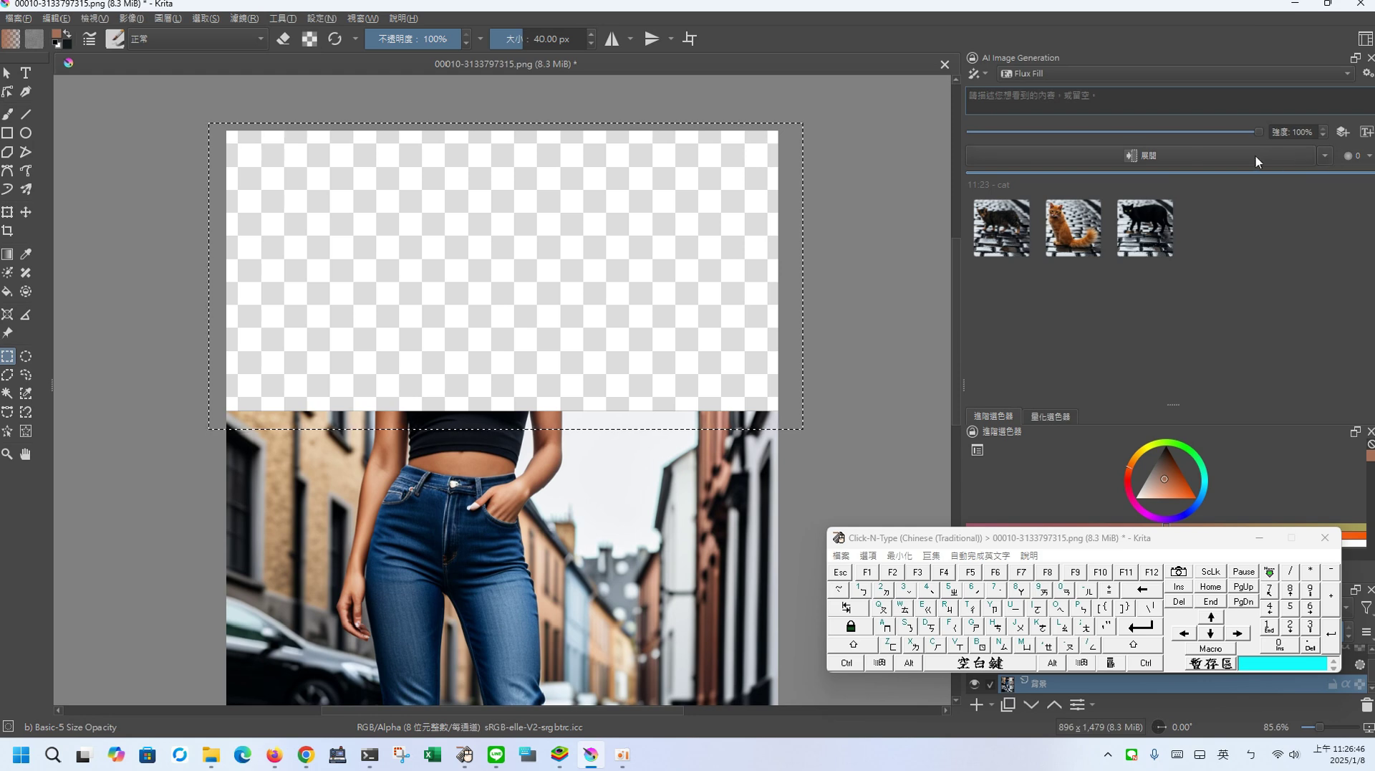
Choose the custom generation mode (生成（自訂）), reselect the blank area at about 942 by 503 px, and generate without a prompt
{"action": "left_click", "coordinate": [1325, 155]}
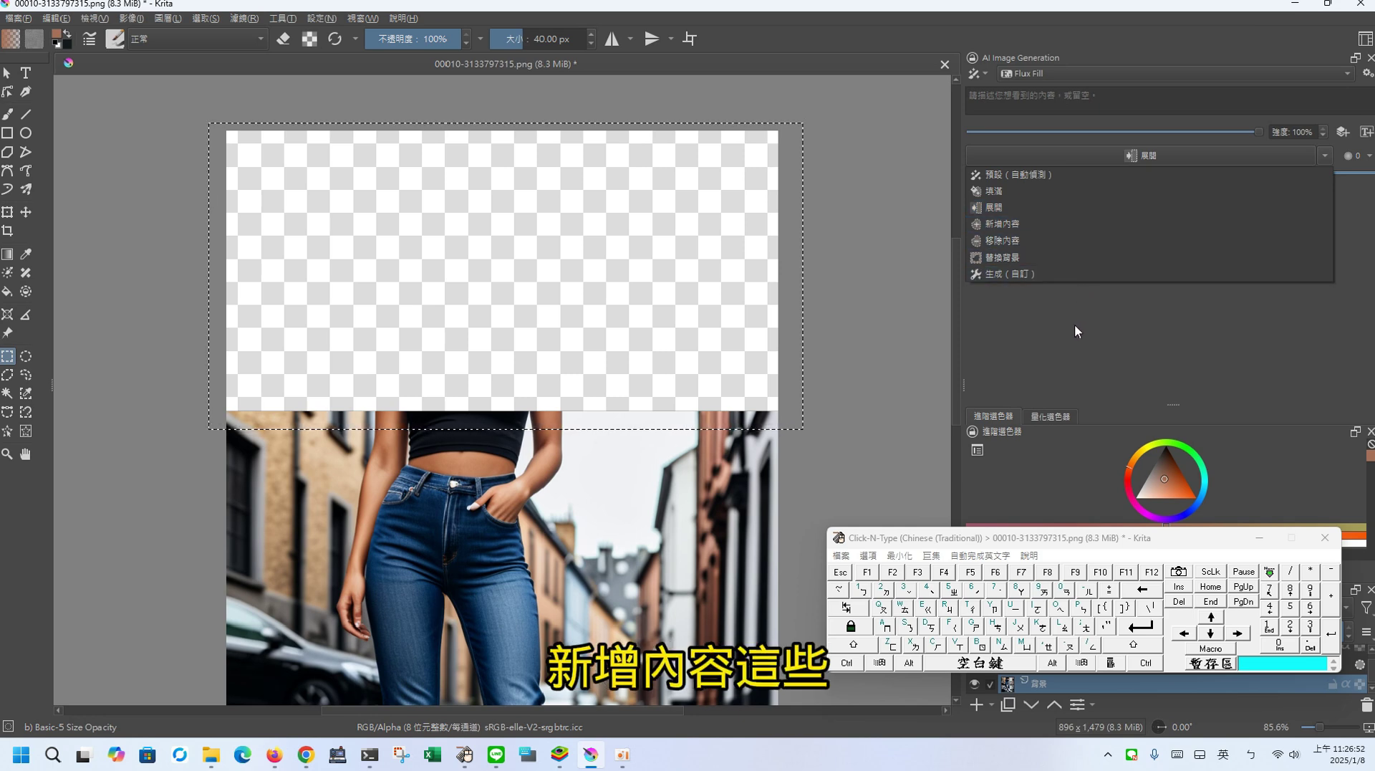
{"action": "left_click", "coordinate": [1010, 274]}
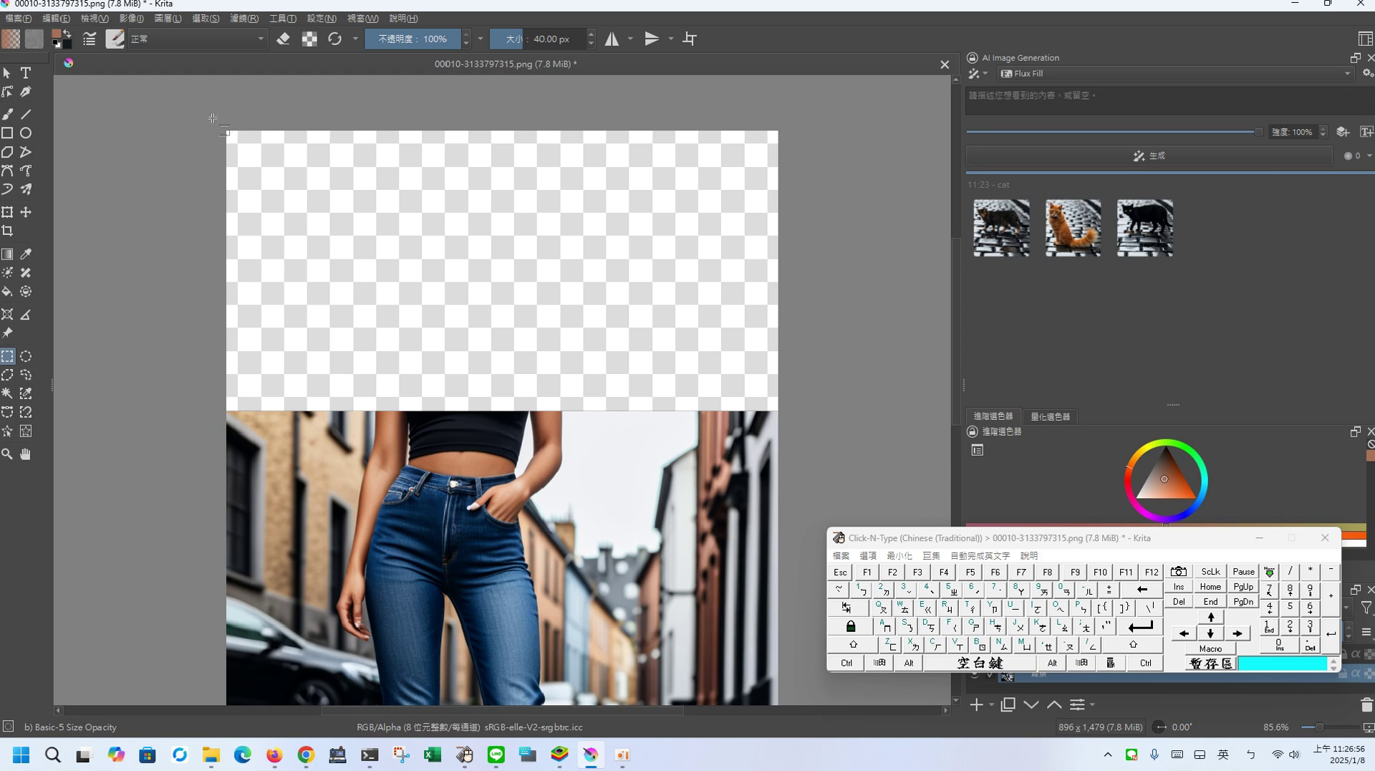
{"action": "left_click_drag", "start_coordinate": [212, 118], "coordinate": [610, 335]}
{"action": "left_click_drag", "start_coordinate": [795, 424], "coordinate": [791, 427]}
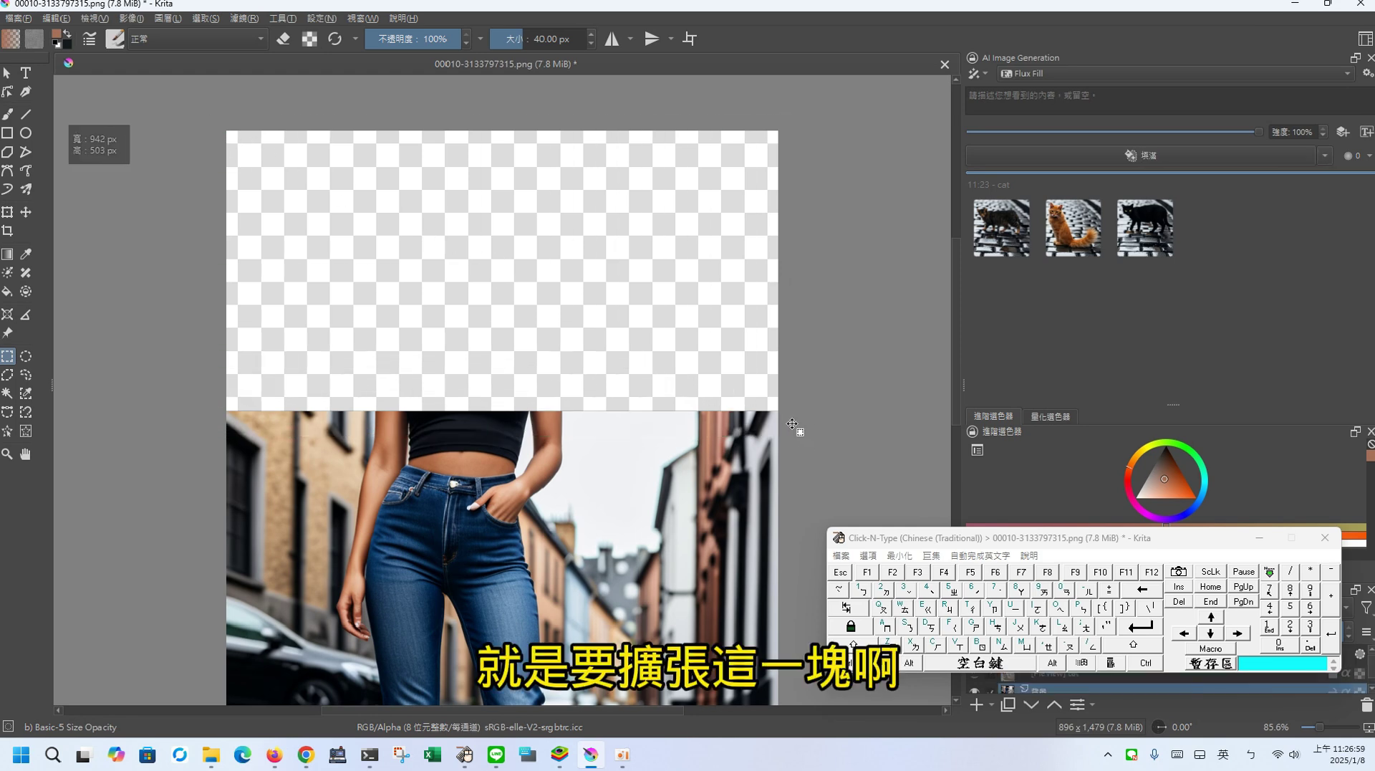
{"action": "left_click", "coordinate": [1253, 153]}
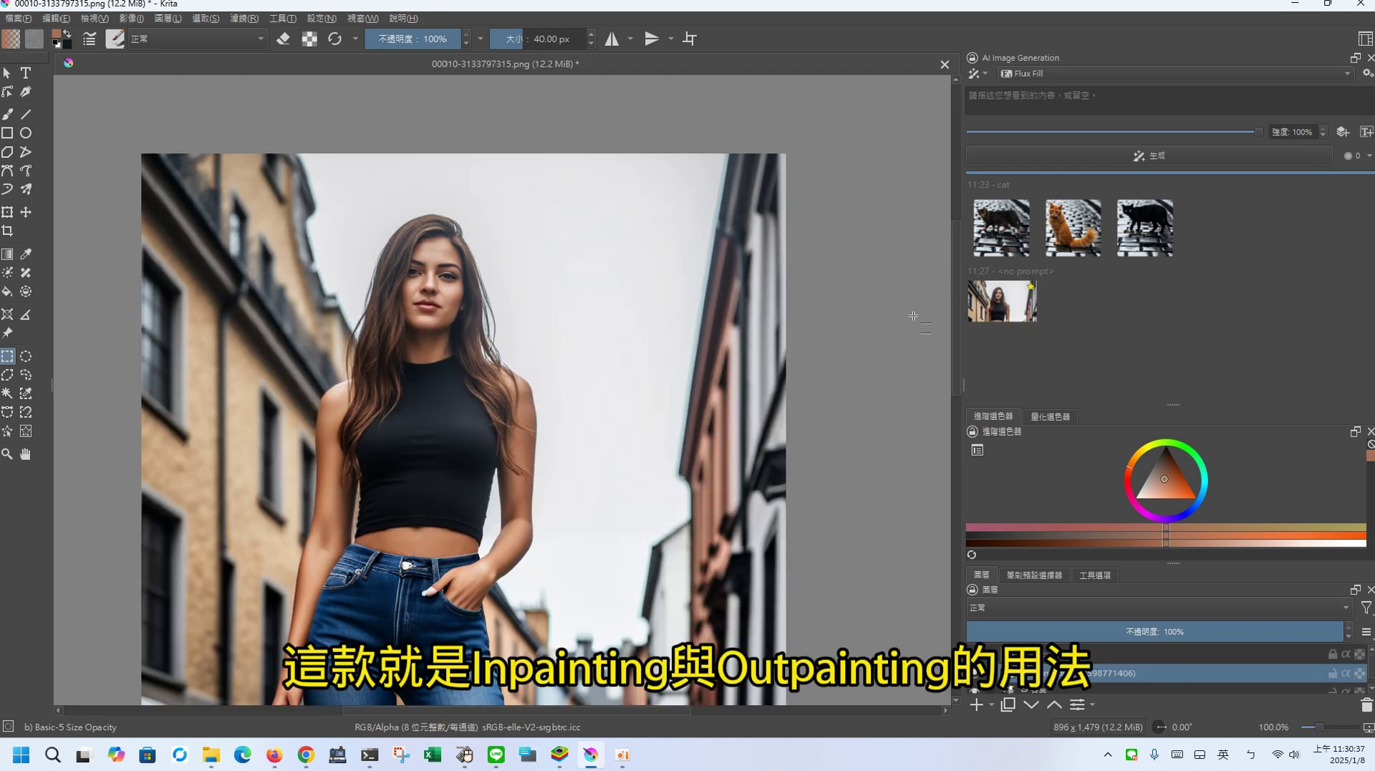
Close the outpainted image without saving and open the recent image 00008-2184806107.png
{"action": "left_click", "coordinate": [945, 64]}
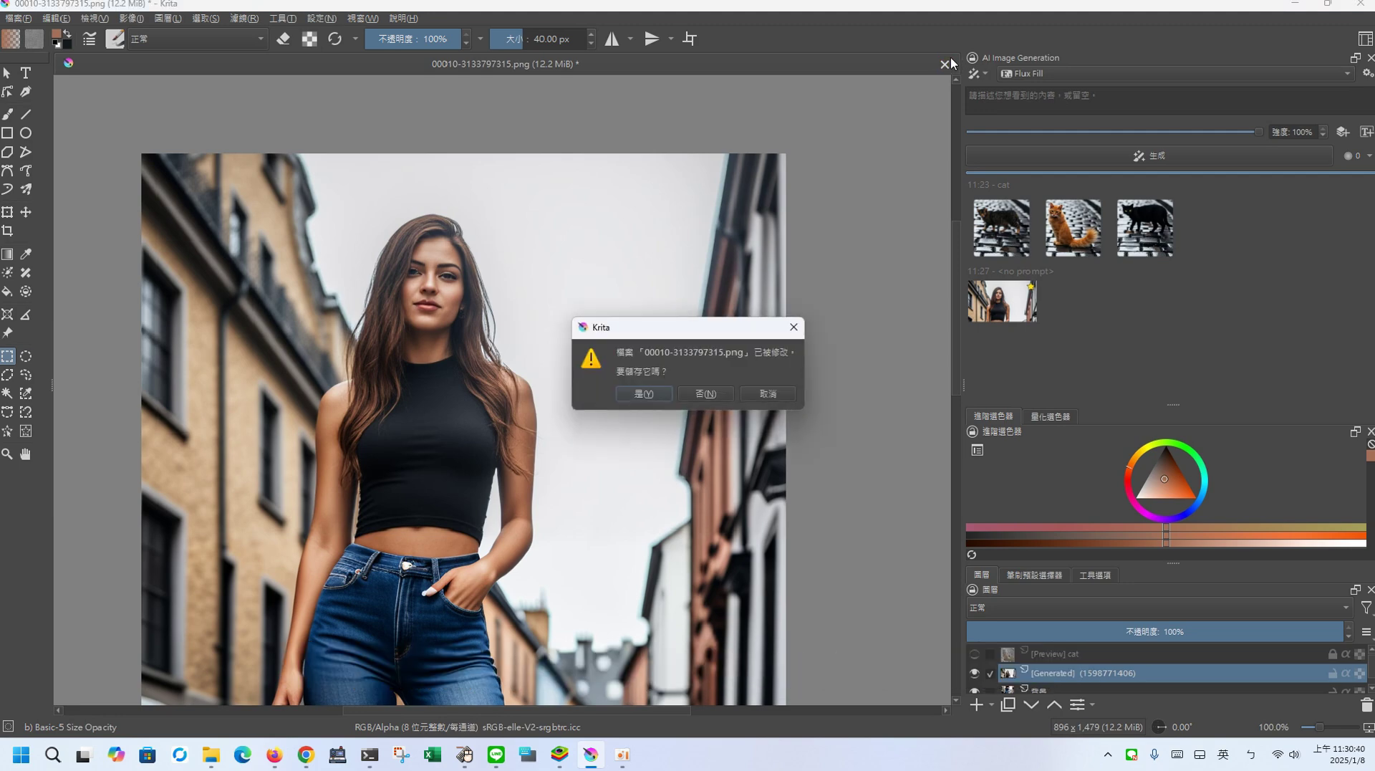
{"action": "left_click", "coordinate": [722, 394]}
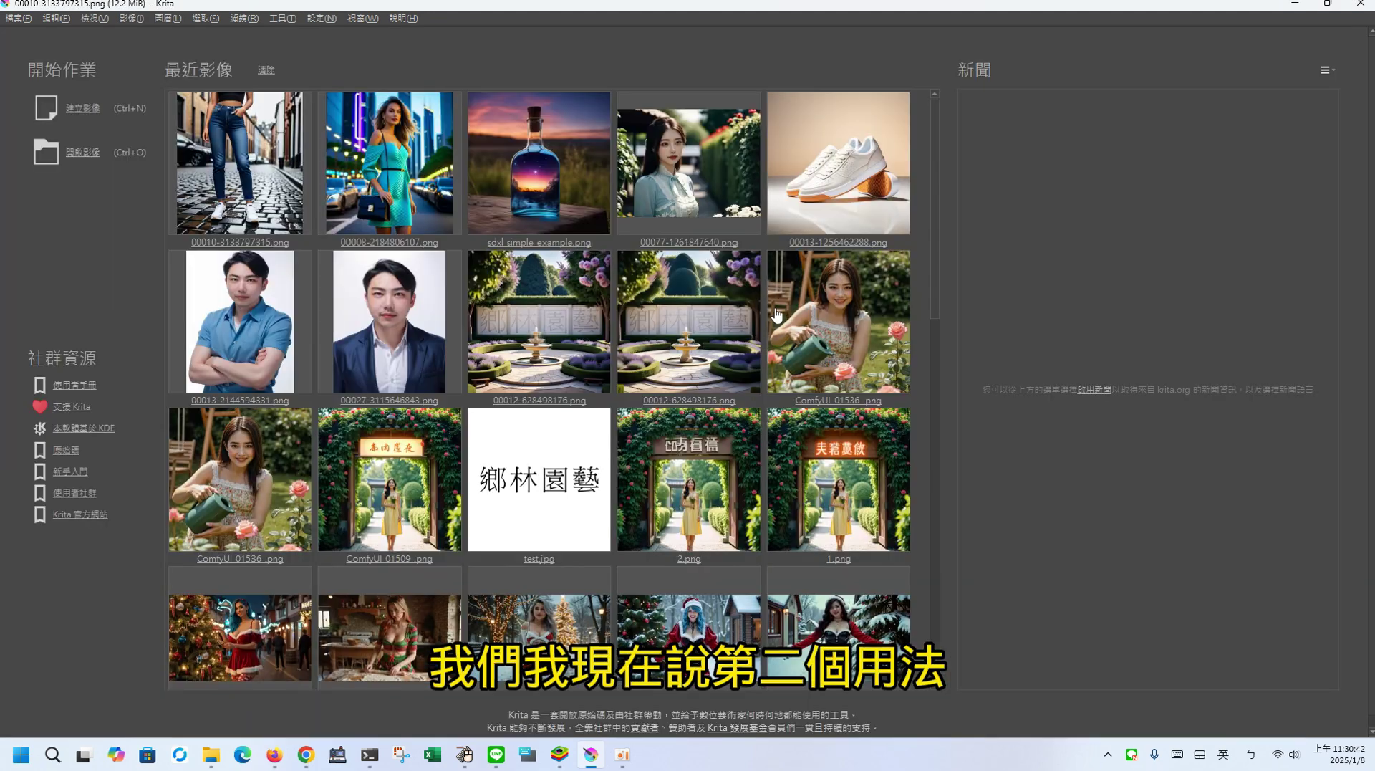
{"action": "left_click", "coordinate": [390, 147]}
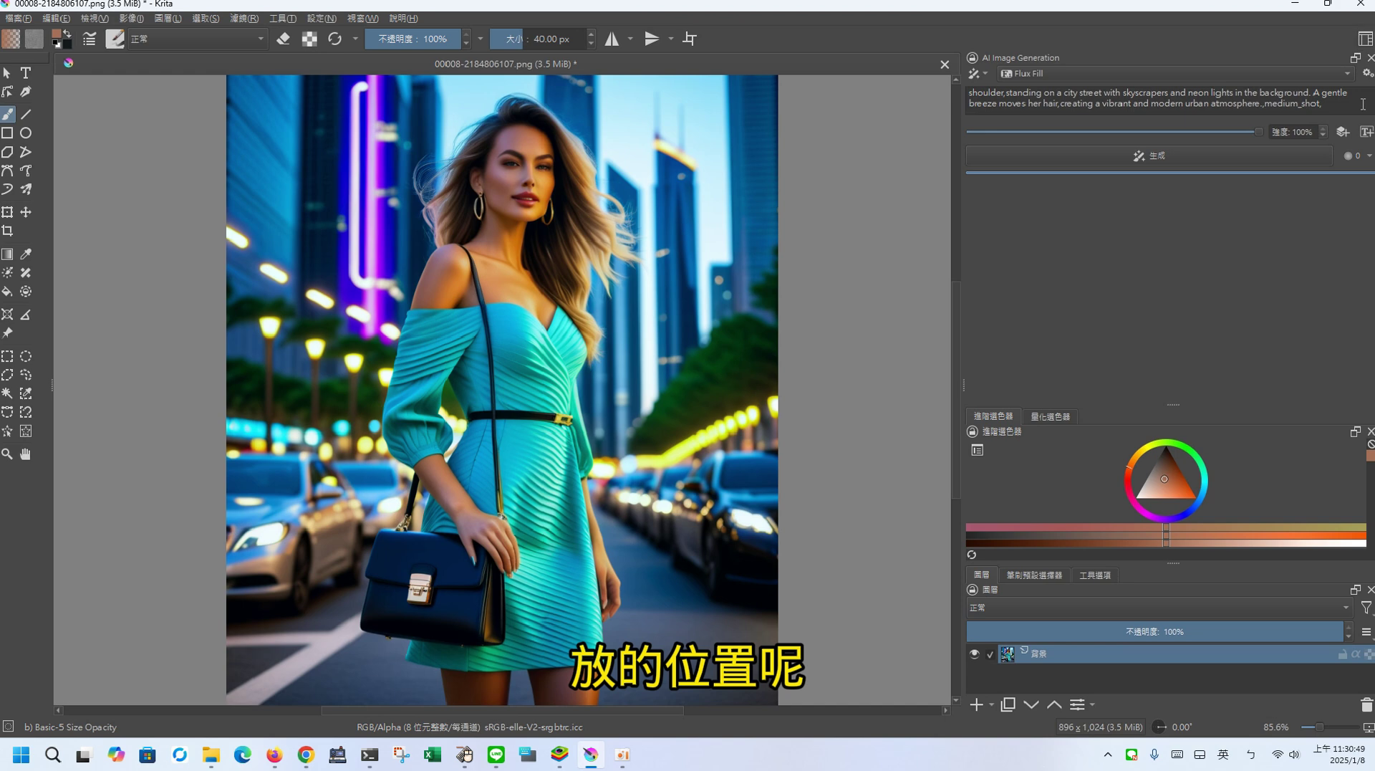
Clear the existing prompt text of the new image and close the on-screen keyboard
{"action": "left_click_drag", "start_coordinate": [1363, 104], "coordinate": [902, 47]}
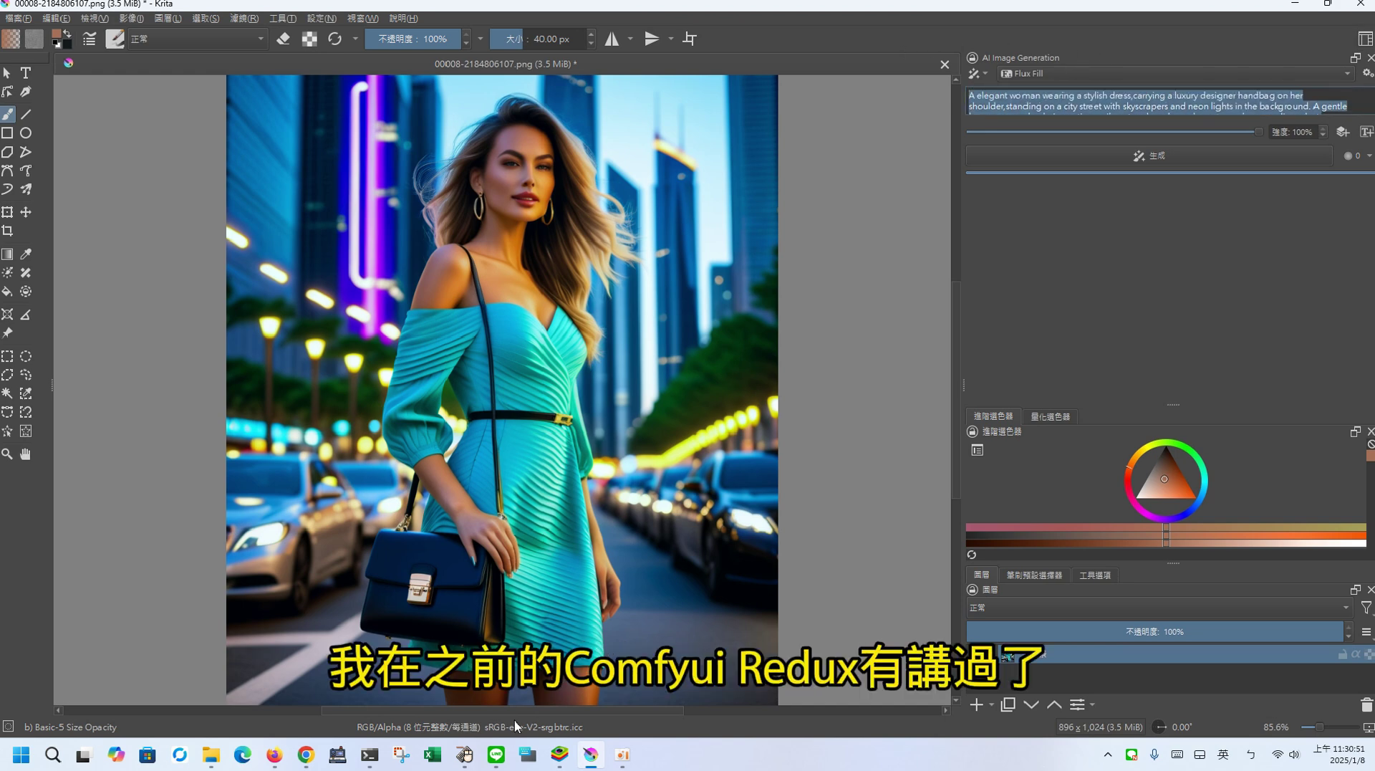
{"action": "left_click", "coordinate": [465, 754]}
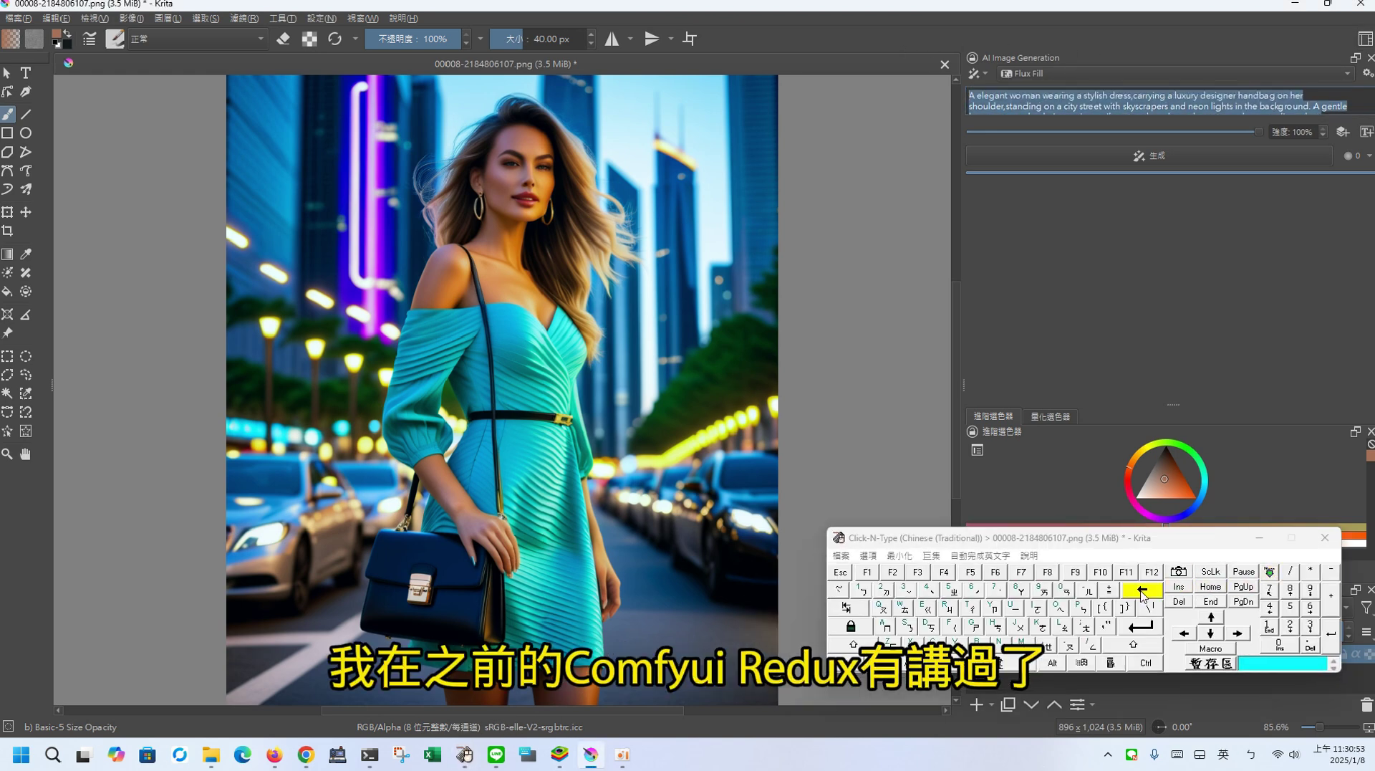
{"action": "left_click", "coordinate": [1141, 591]}
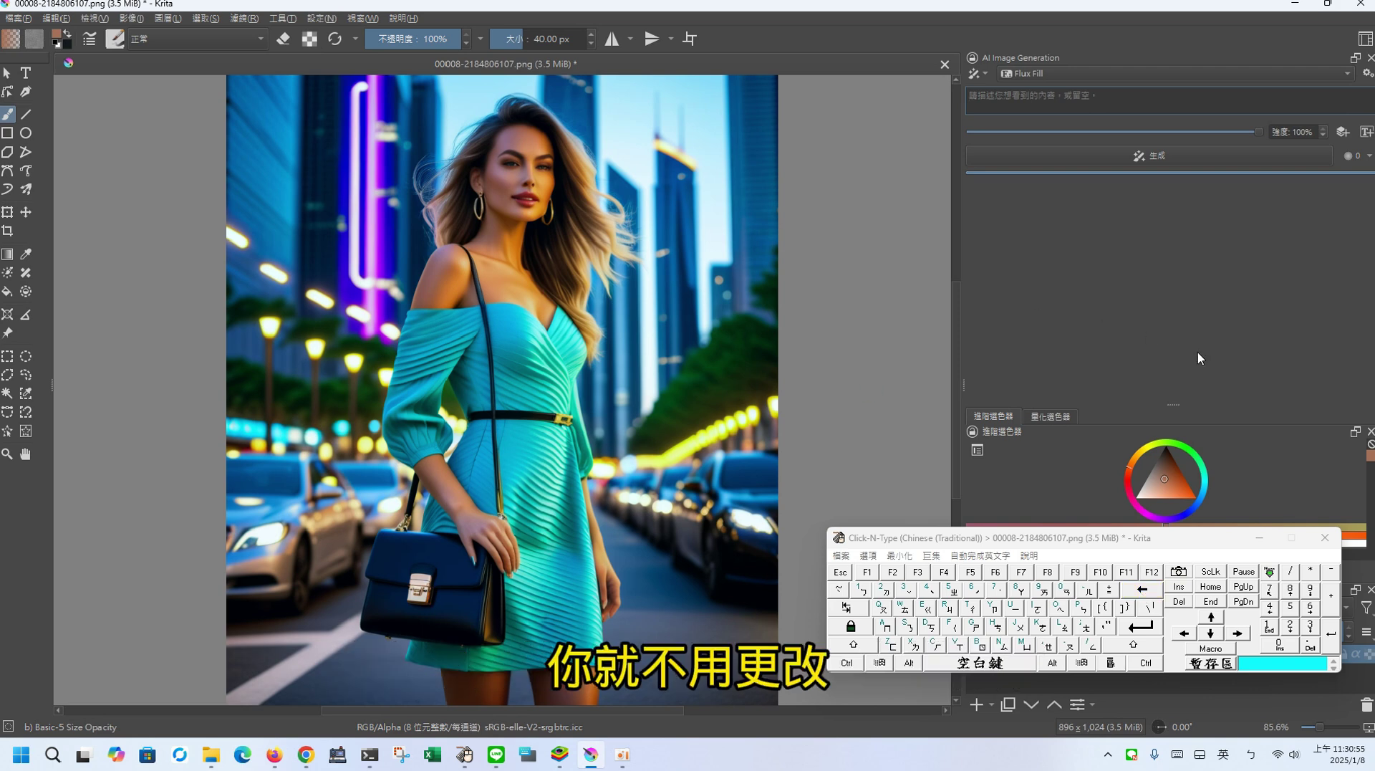
{"action": "left_click", "coordinate": [1325, 537]}
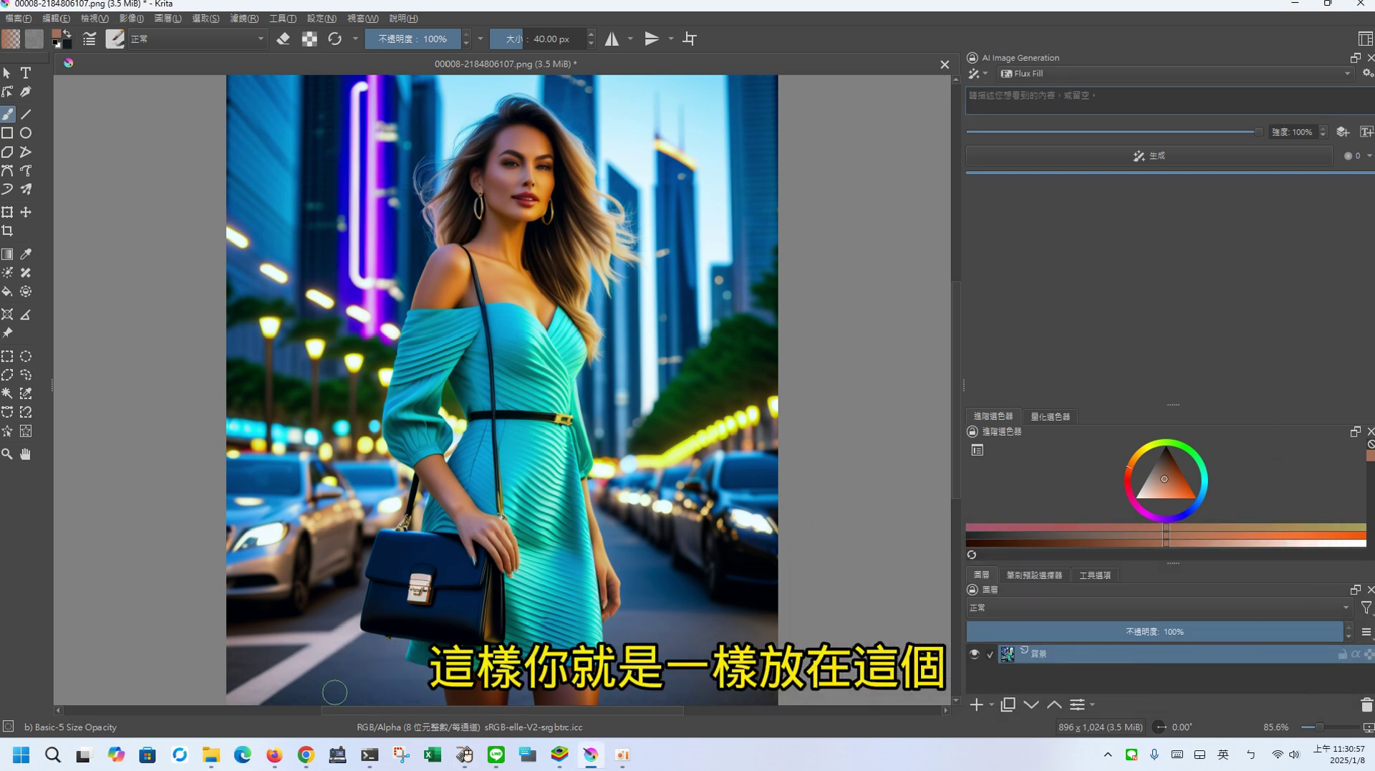
Switch to File Explorer and open D:\AI tool\ComfyUI\models\style_models to show where flux1-redux-dev.safetensors is stored
{"action": "mouse_move", "coordinate": [212, 763]}
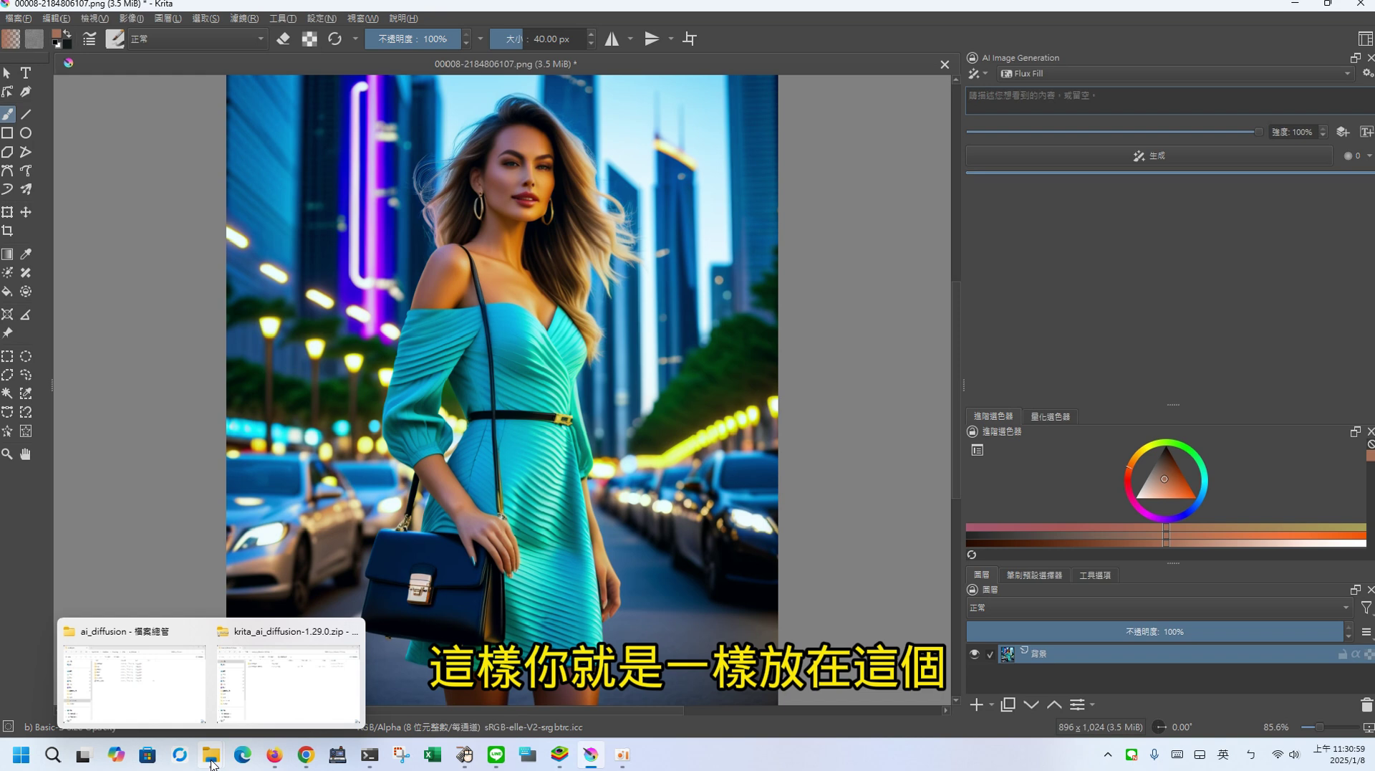
{"action": "left_click", "coordinate": [287, 677]}
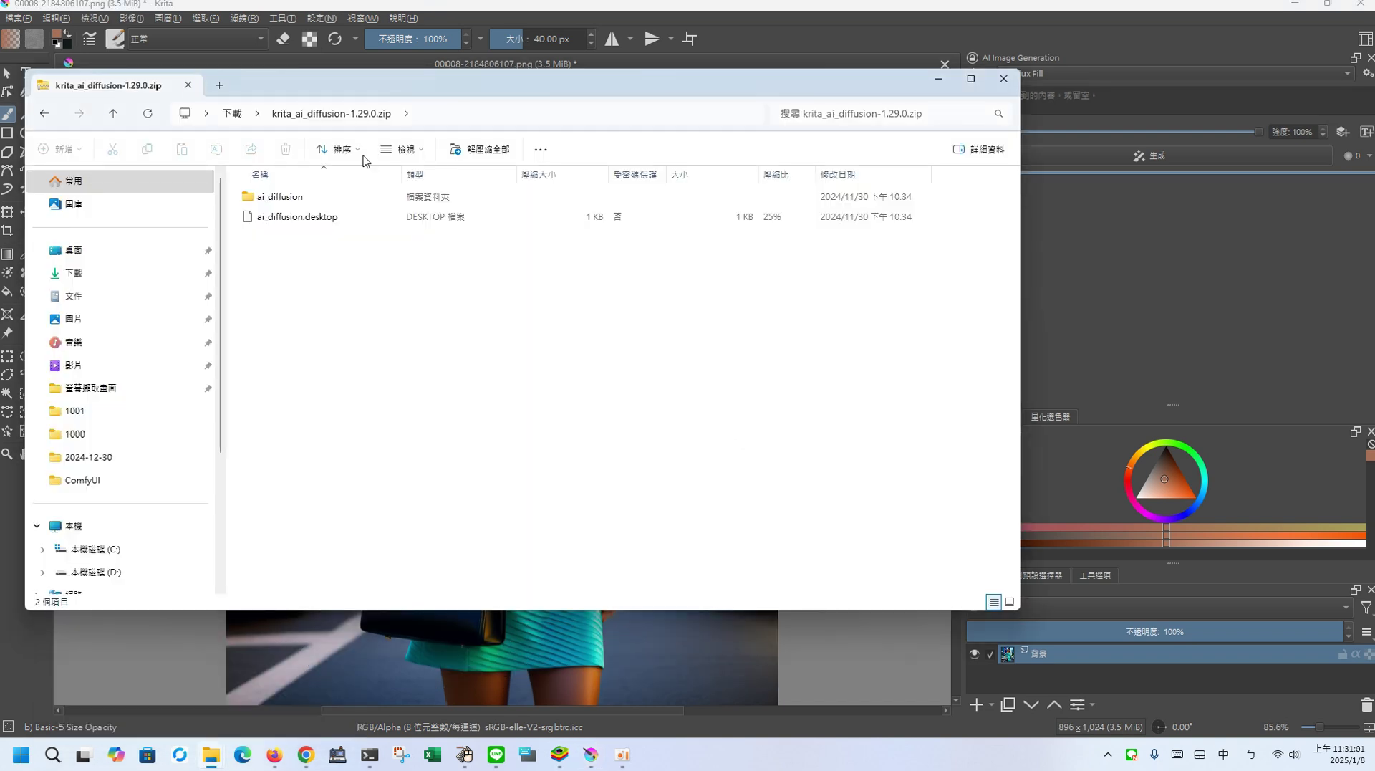
{"action": "left_click", "coordinate": [102, 566]}
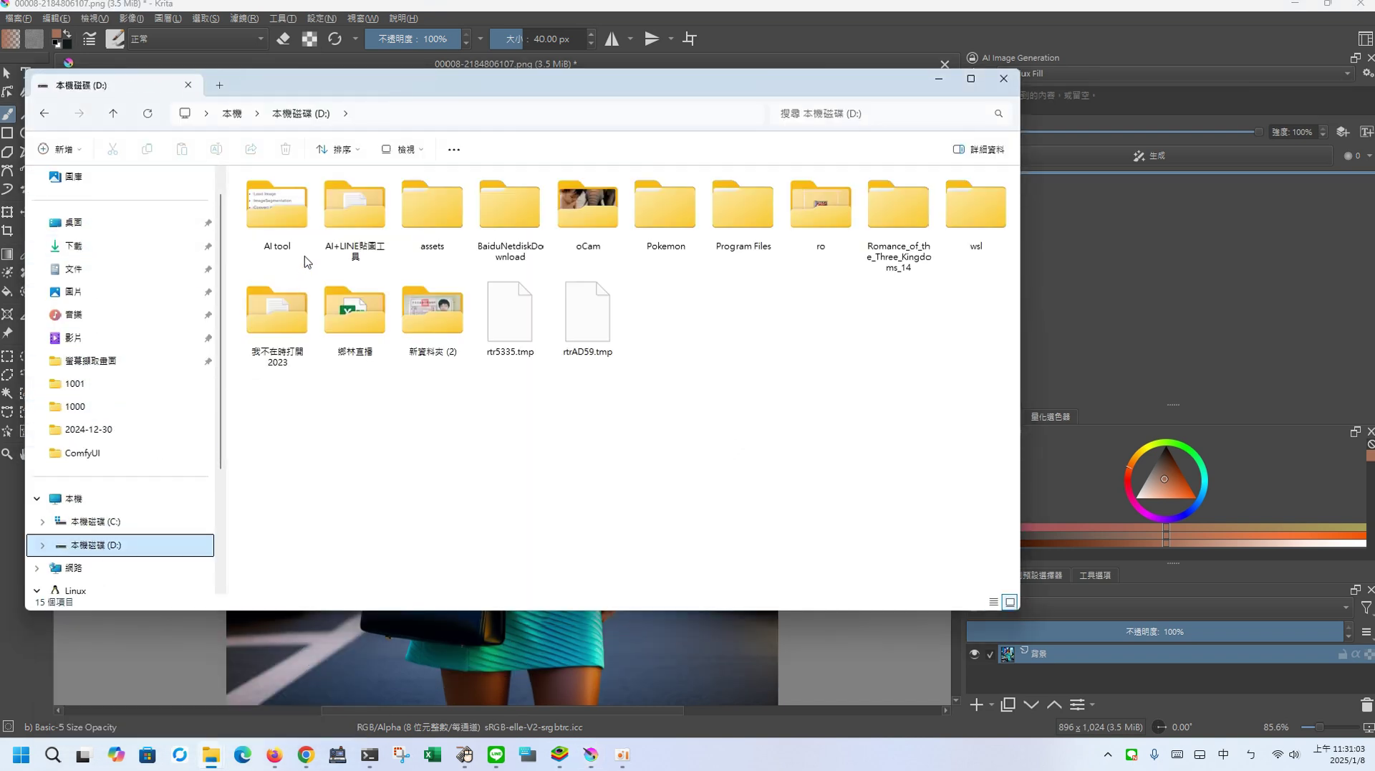
{"action": "double_click", "coordinate": [272, 210]}
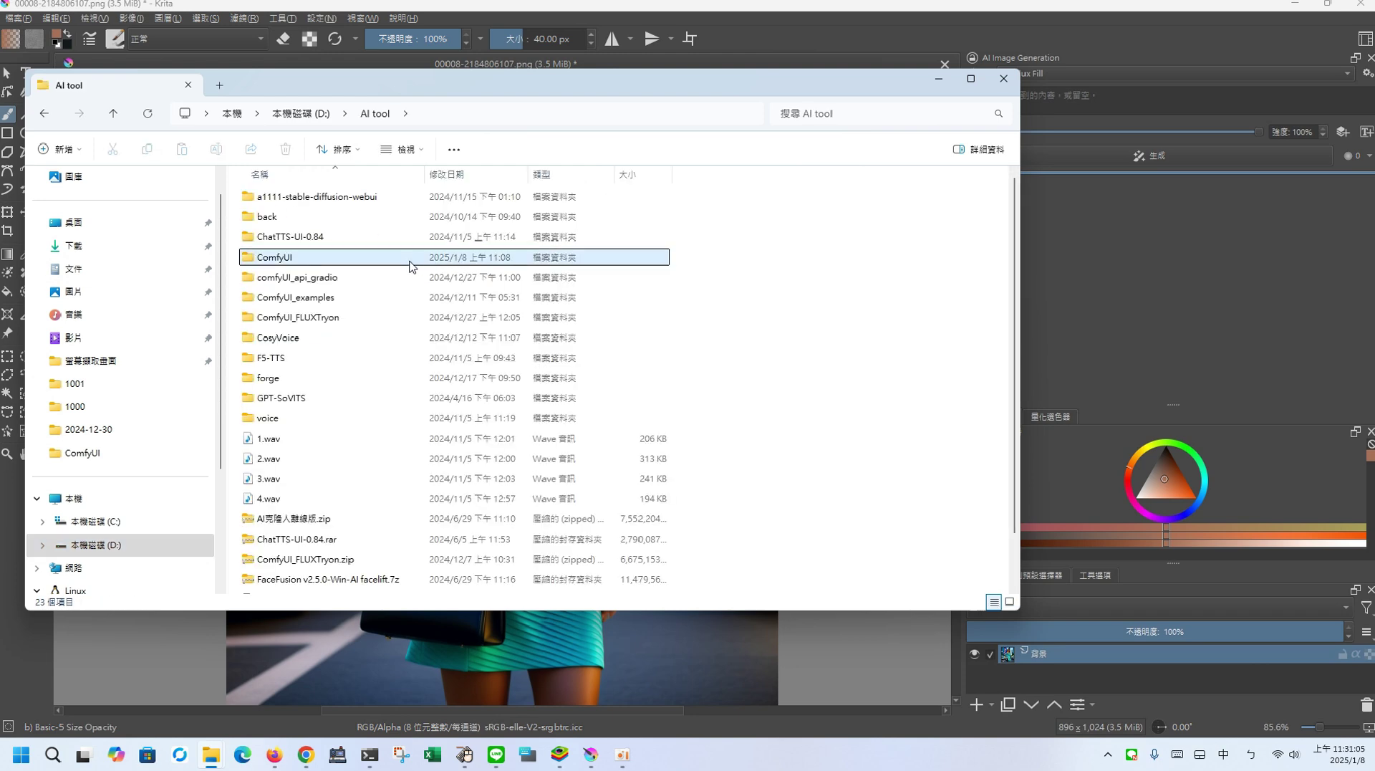
{"action": "double_click", "coordinate": [414, 264]}
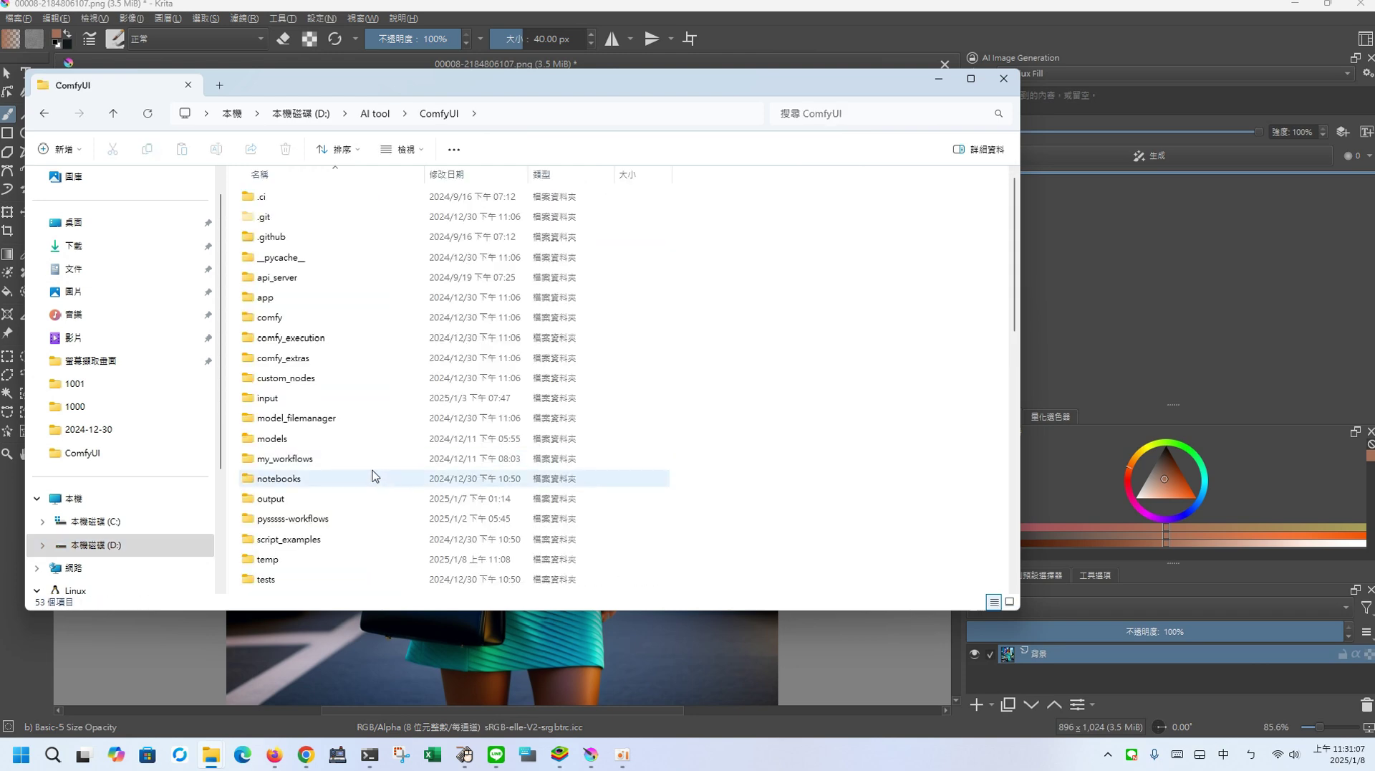
{"action": "double_click", "coordinate": [348, 439]}
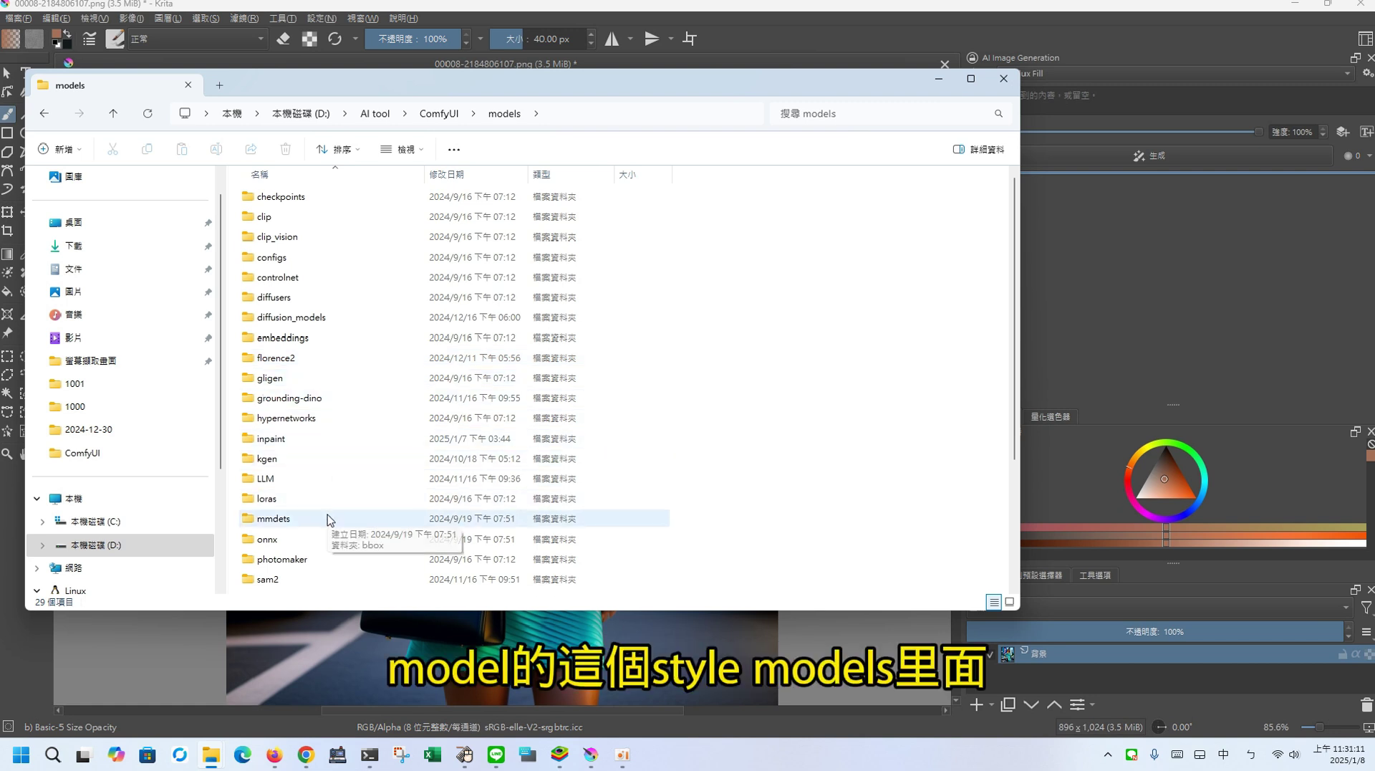
{"action": "scroll", "coordinate": [329, 520], "scroll_direction": "down", "scroll_amount": 1}
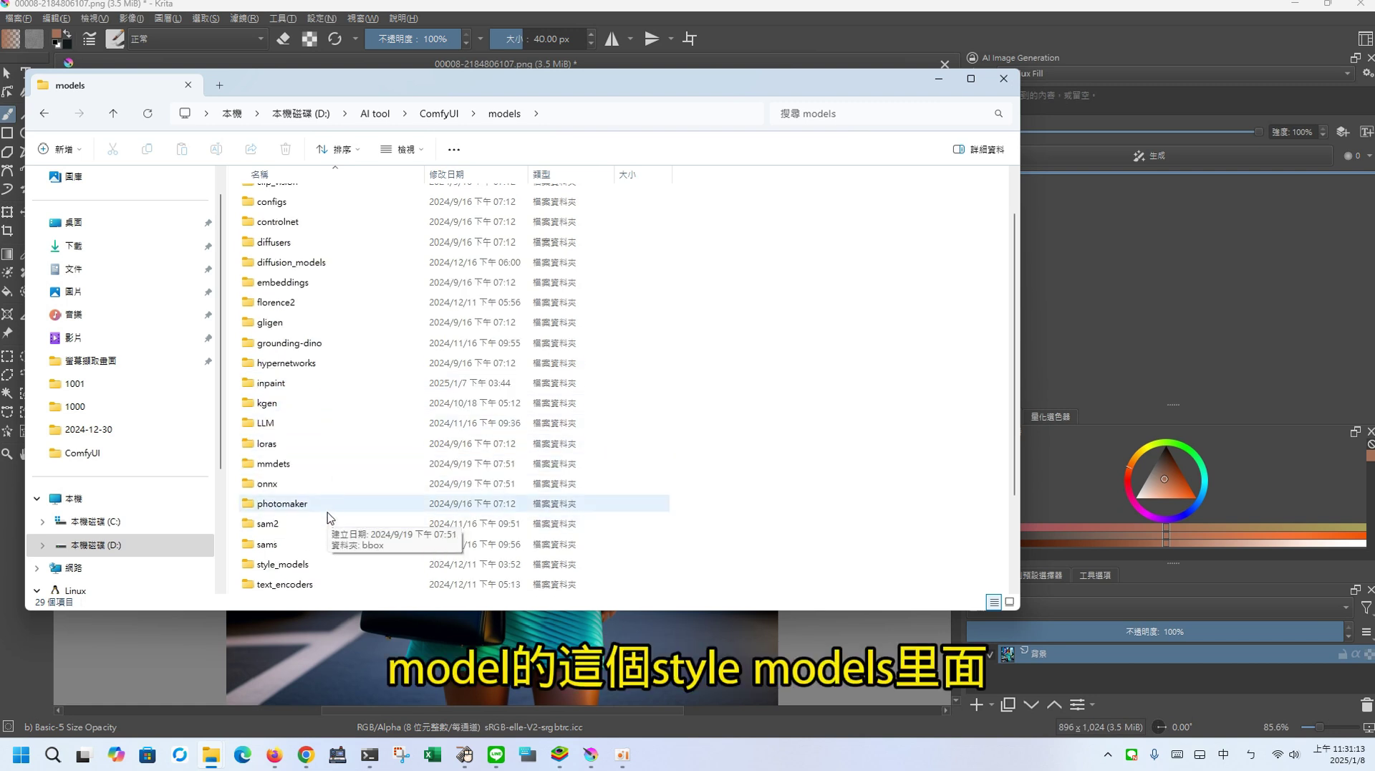
{"action": "double_click", "coordinate": [317, 571]}
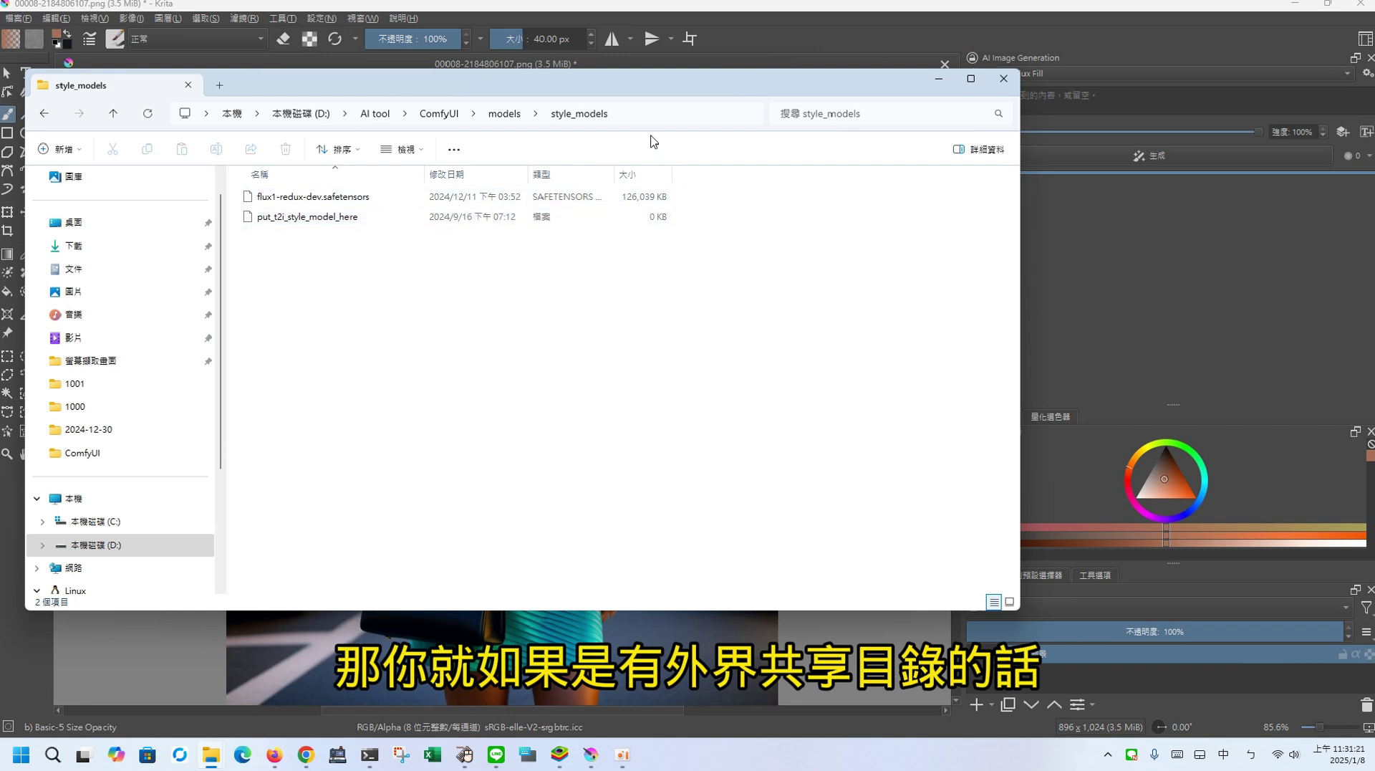
Go back to the ComfyUI folder, point out the configuration file extra_model_paths.yaml, and return to Krita
{"action": "left_click", "coordinate": [44, 113]}
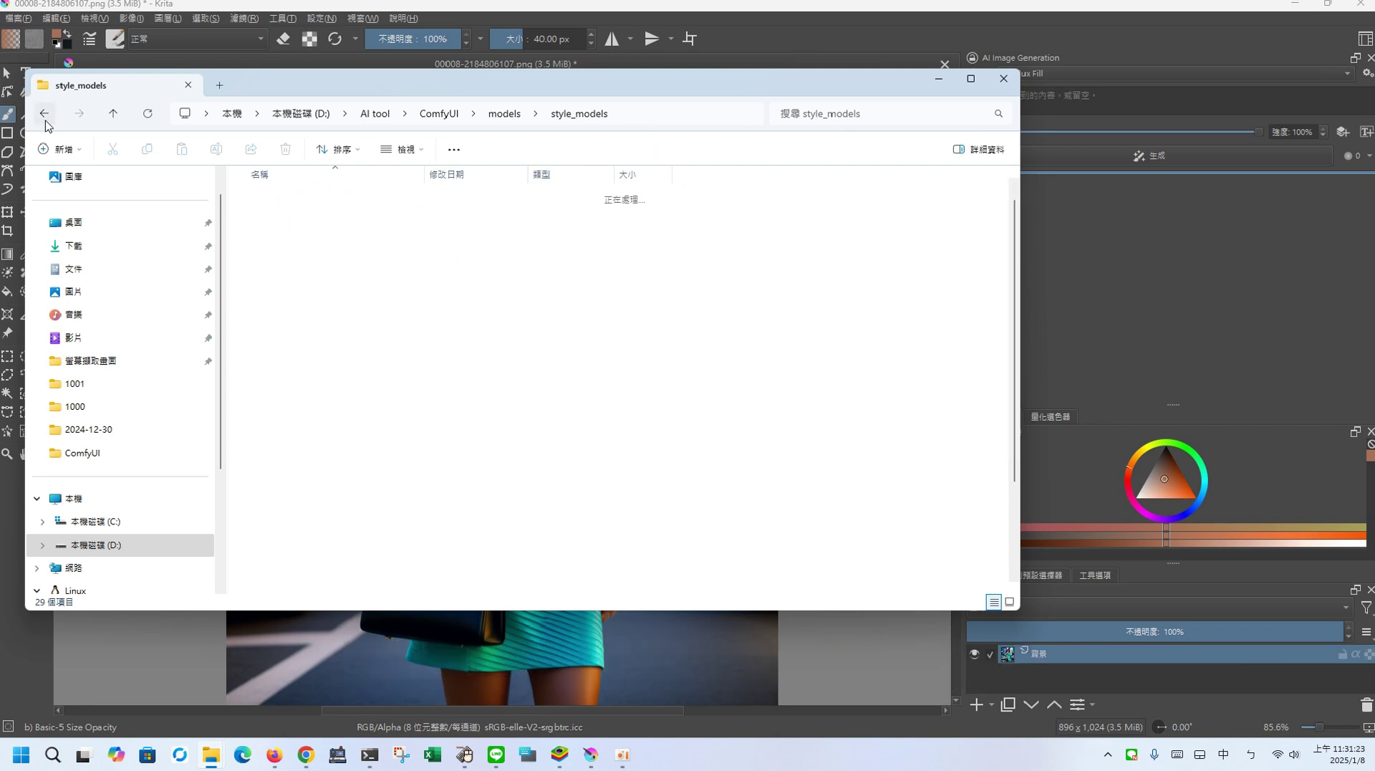
{"action": "left_click", "coordinate": [43, 114]}
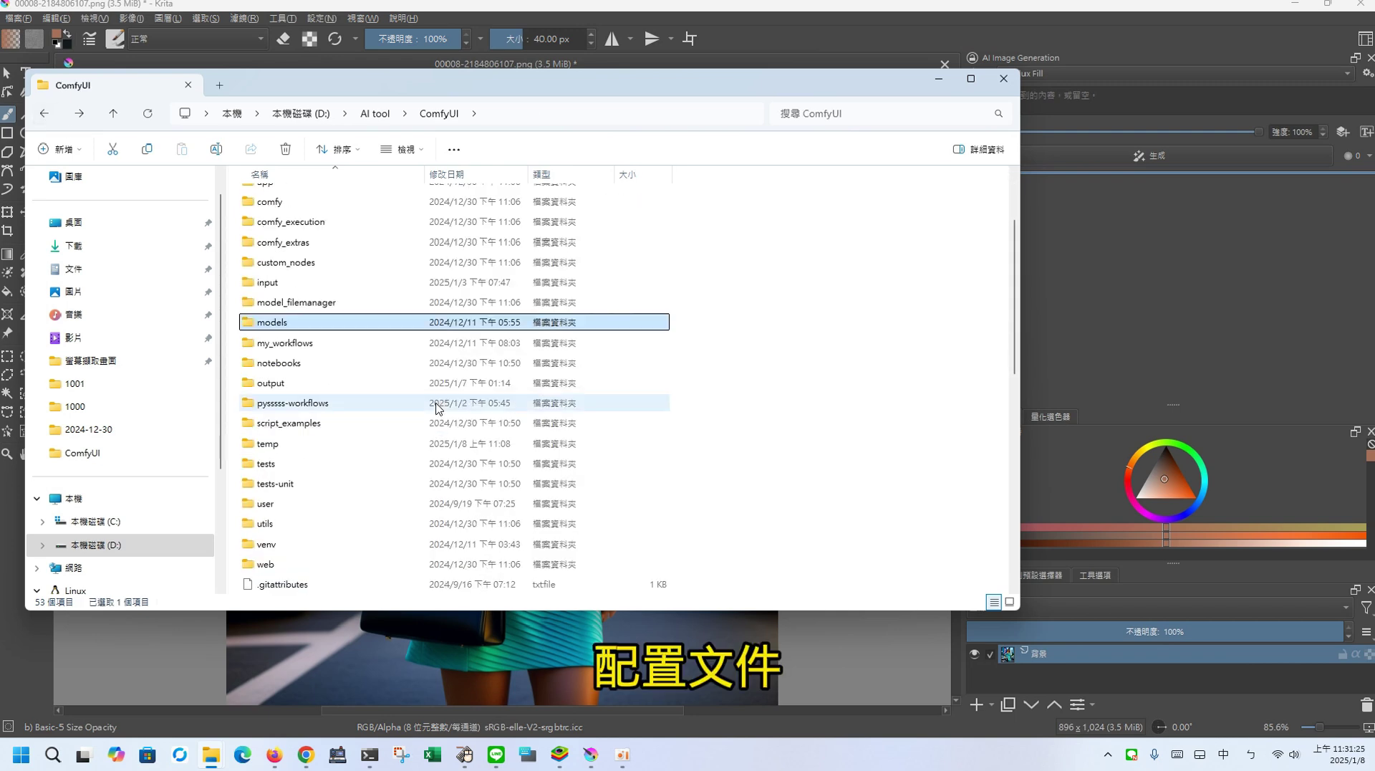
{"action": "scroll", "coordinate": [438, 406], "scroll_direction": "down", "scroll_amount": 5}
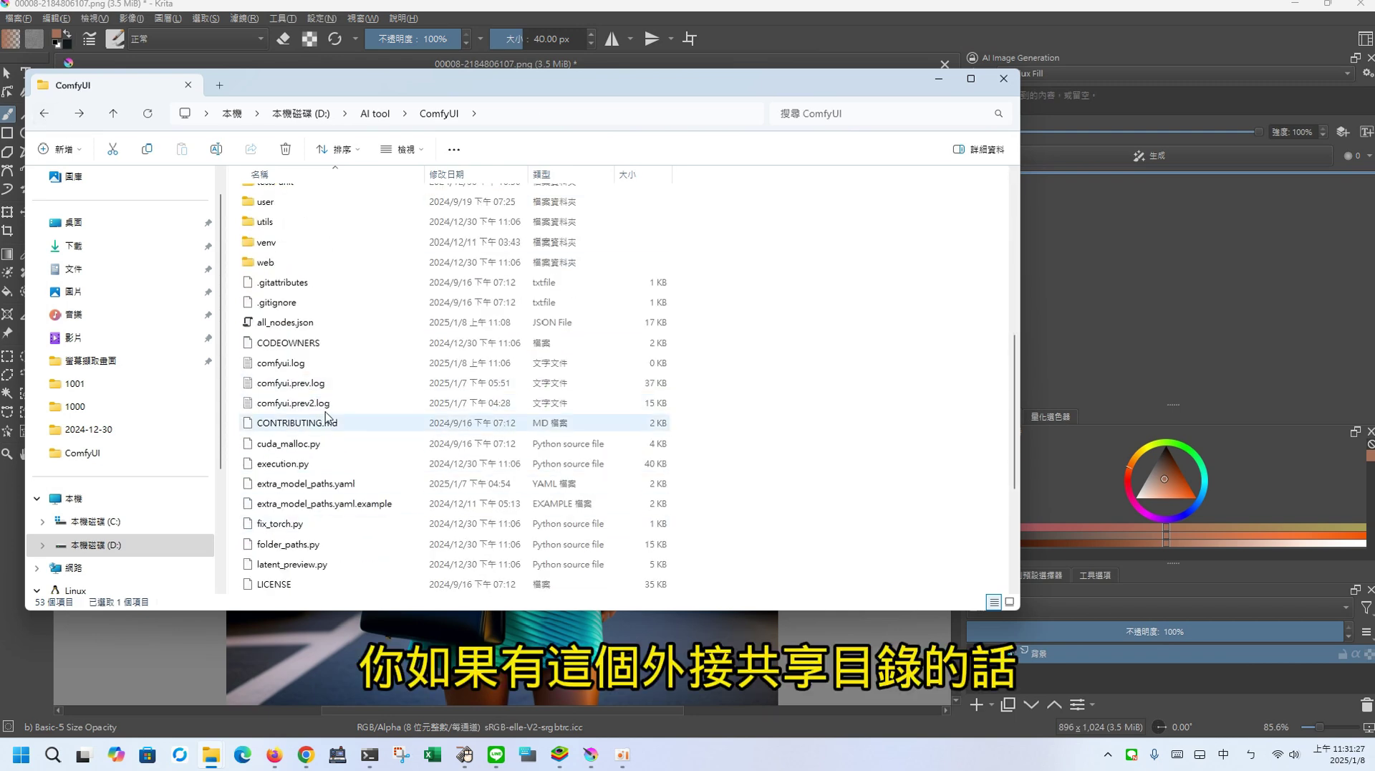
{"action": "left_click", "coordinate": [343, 484]}
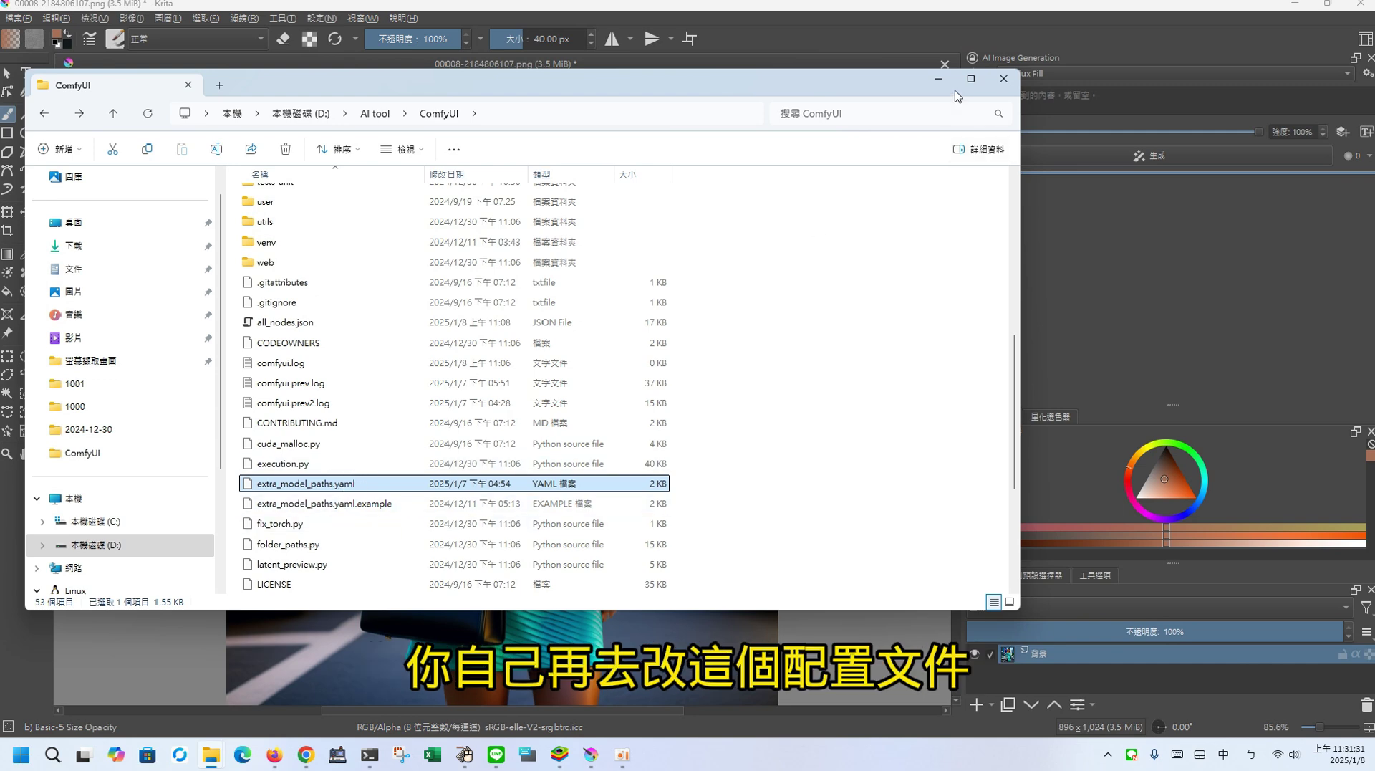
{"action": "key", "text": "alt+F4"}
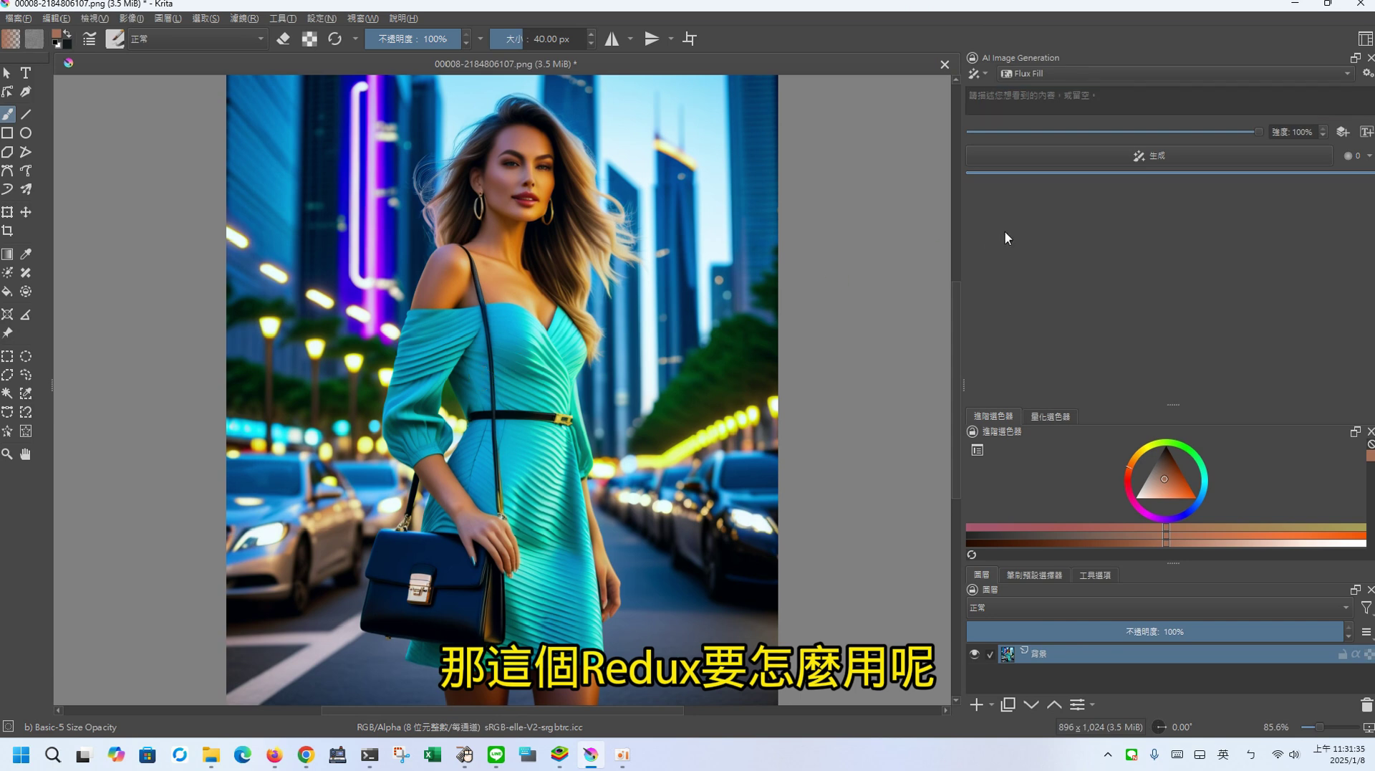
Insert 00011-3494476599.png from the txt2img-images\2024-12-30 folder into the open image as a new layer
{"action": "mouse_move", "coordinate": [212, 754]}
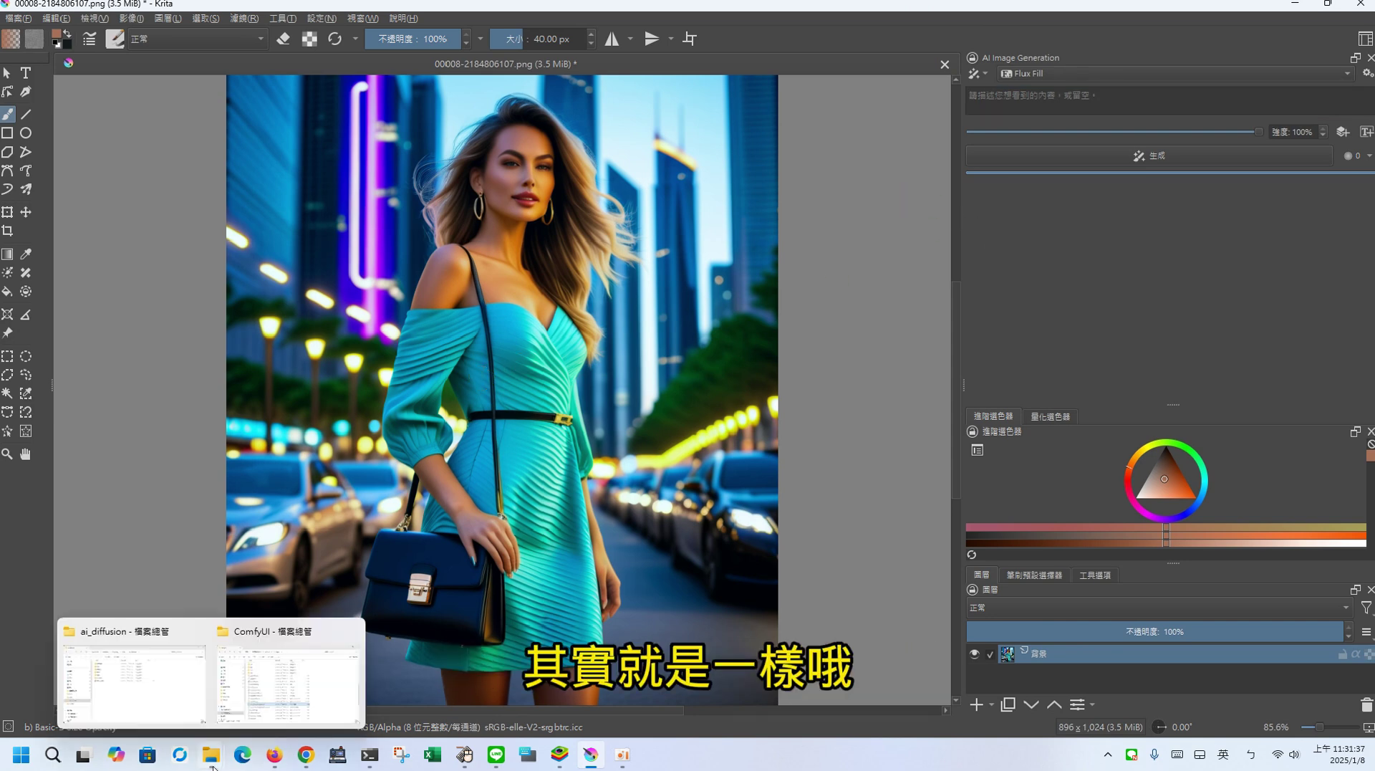
{"action": "left_click", "coordinate": [198, 709]}
{"action": "key", "text": "alt+d"}
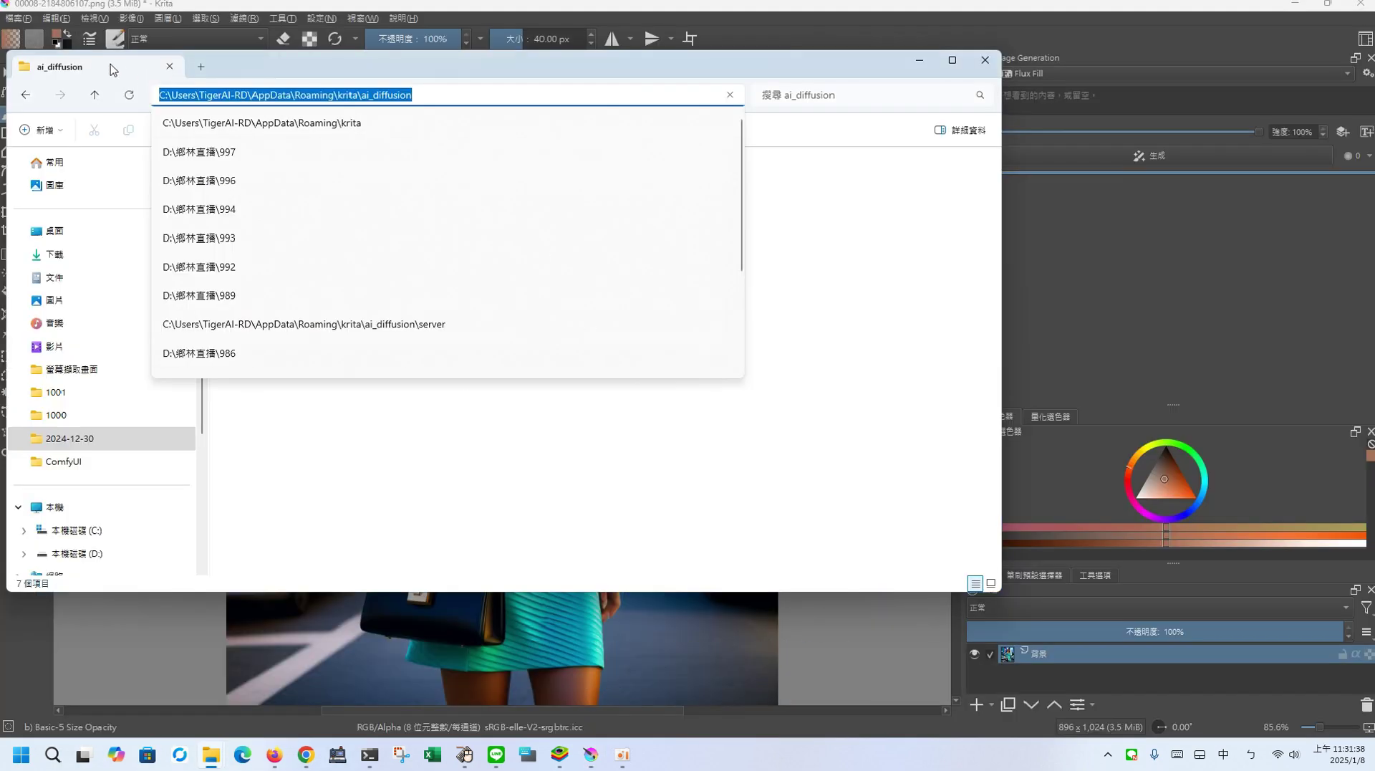
{"action": "left_click", "coordinate": [29, 97]}
{"action": "left_click", "coordinate": [28, 97]}
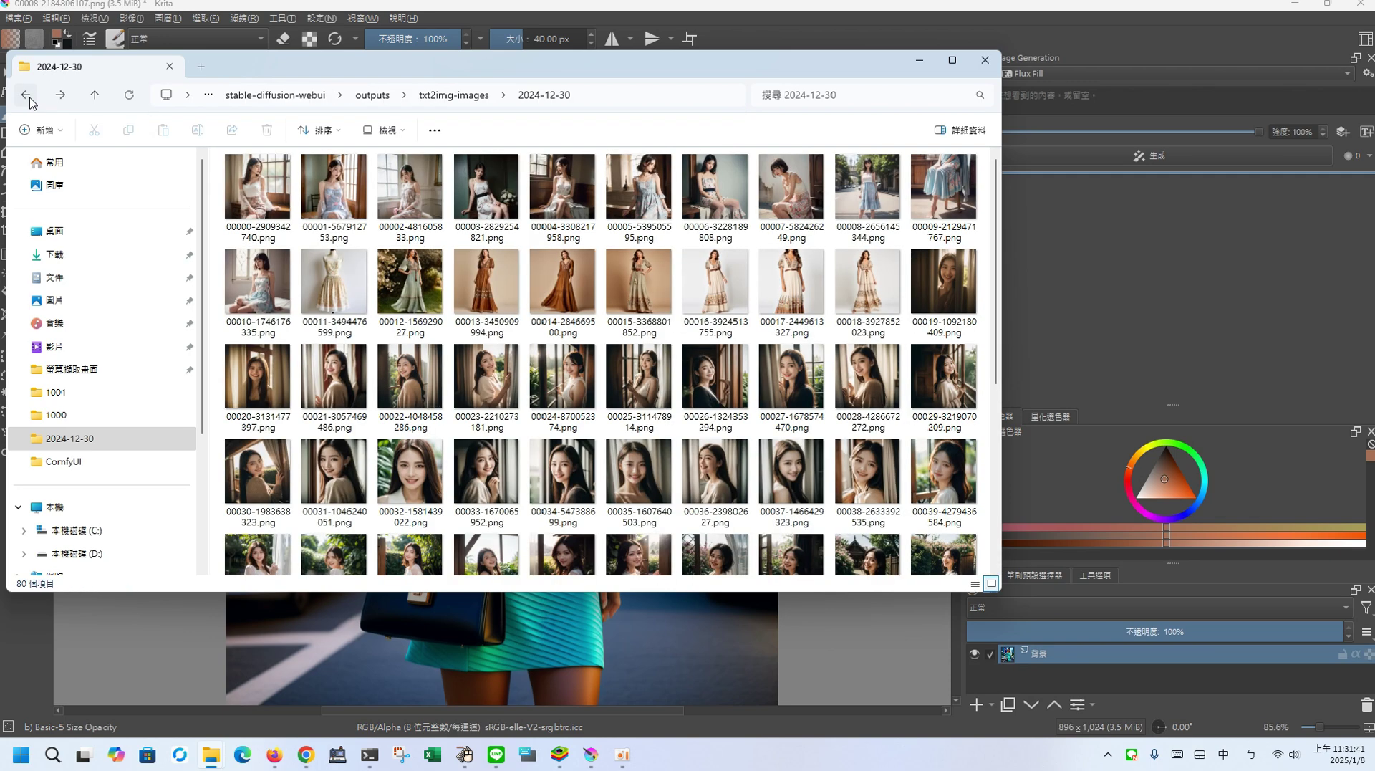
{"action": "left_click", "coordinate": [342, 272]}
{"action": "left_click_drag", "start_coordinate": [341, 272], "coordinate": [188, 620]}
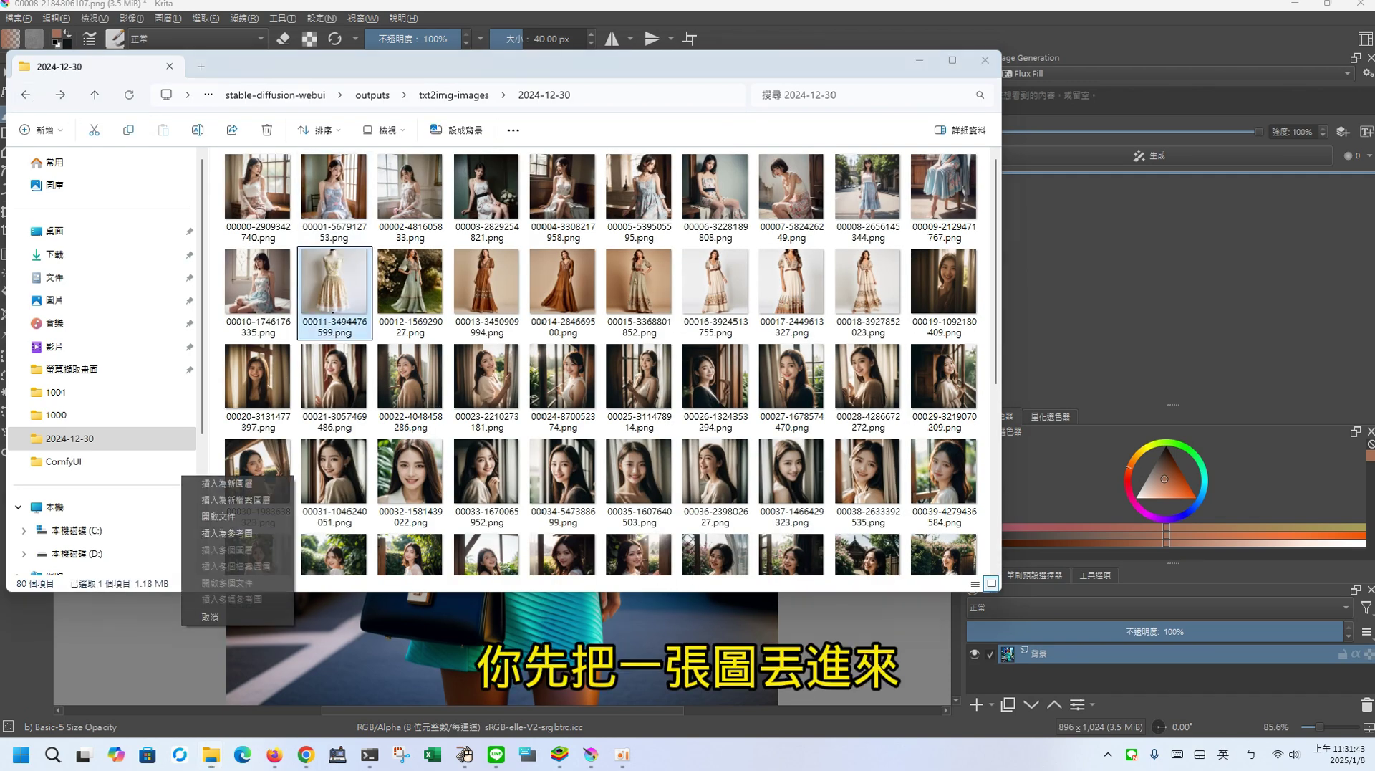
{"action": "left_click", "coordinate": [228, 483]}
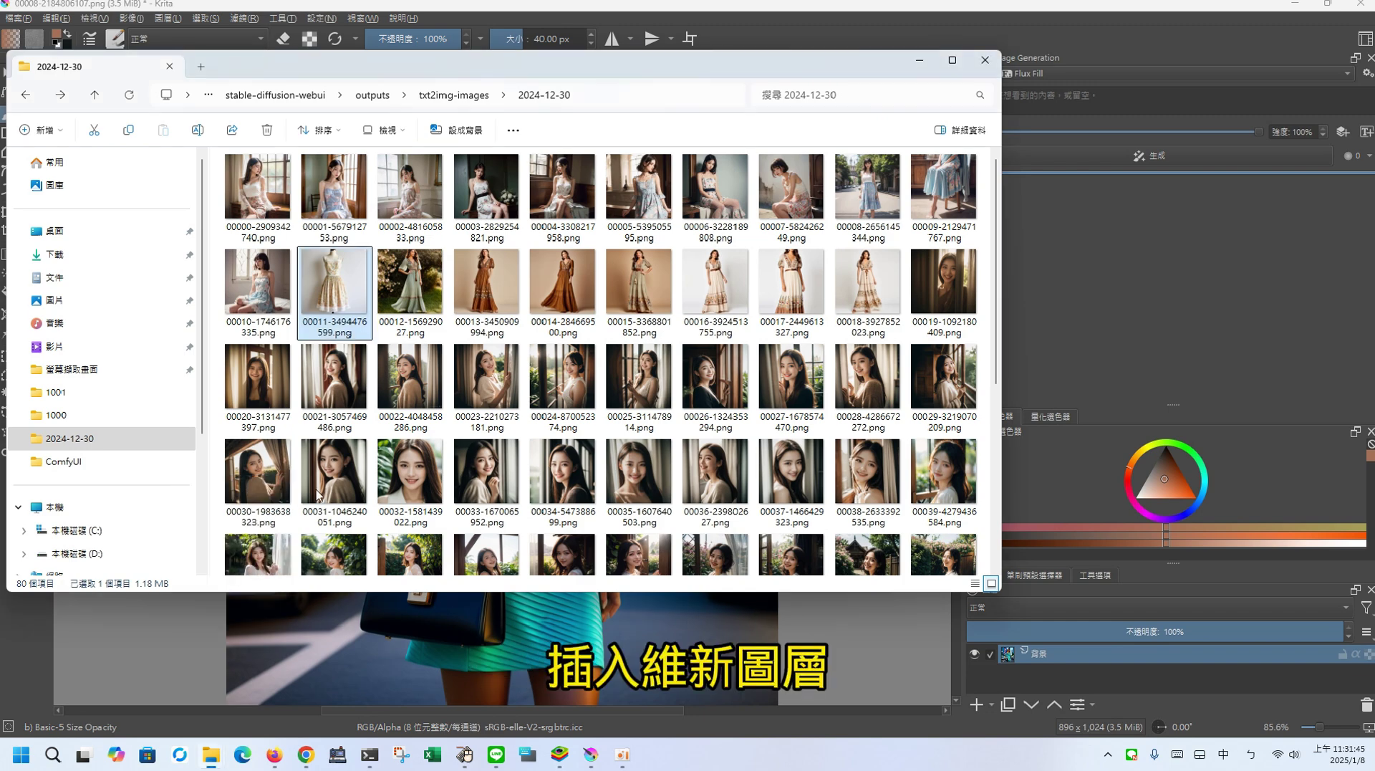
Rename the newly inserted layer to dress using the on-screen keyboard, and minimize the keyboard
{"action": "key", "text": "F2"}
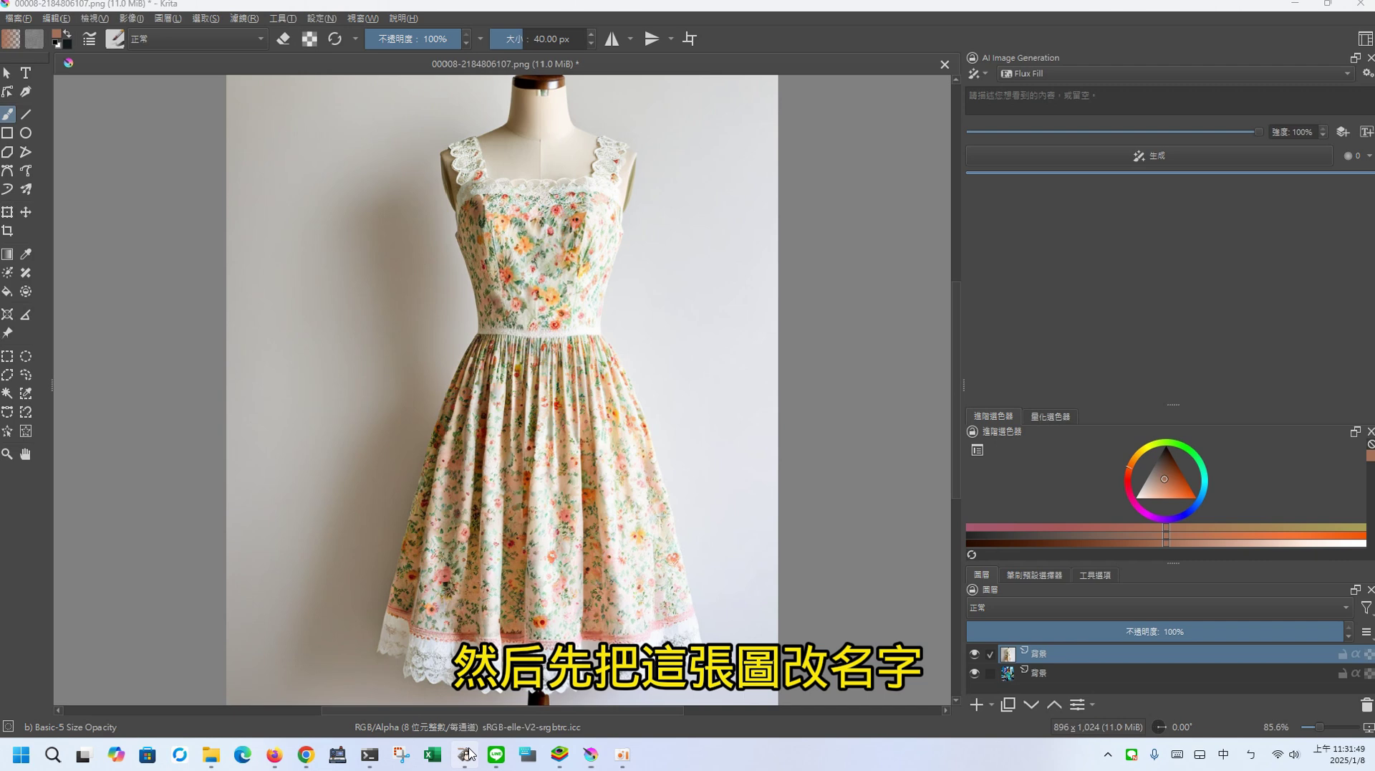
{"action": "left_click", "coordinate": [465, 754]}
{"action": "left_click_drag", "start_coordinate": [1114, 559], "coordinate": [623, 571]}
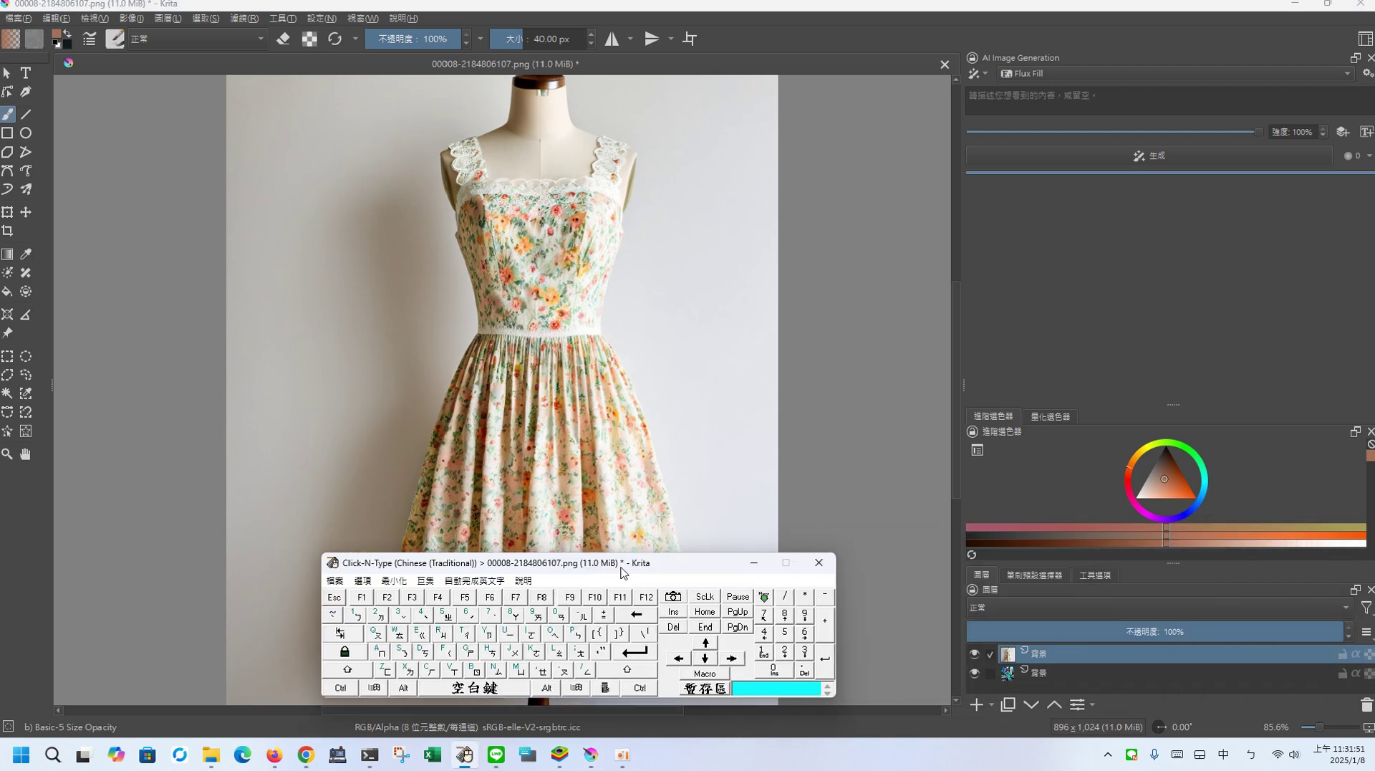
{"action": "double_click", "coordinate": [1103, 661]}
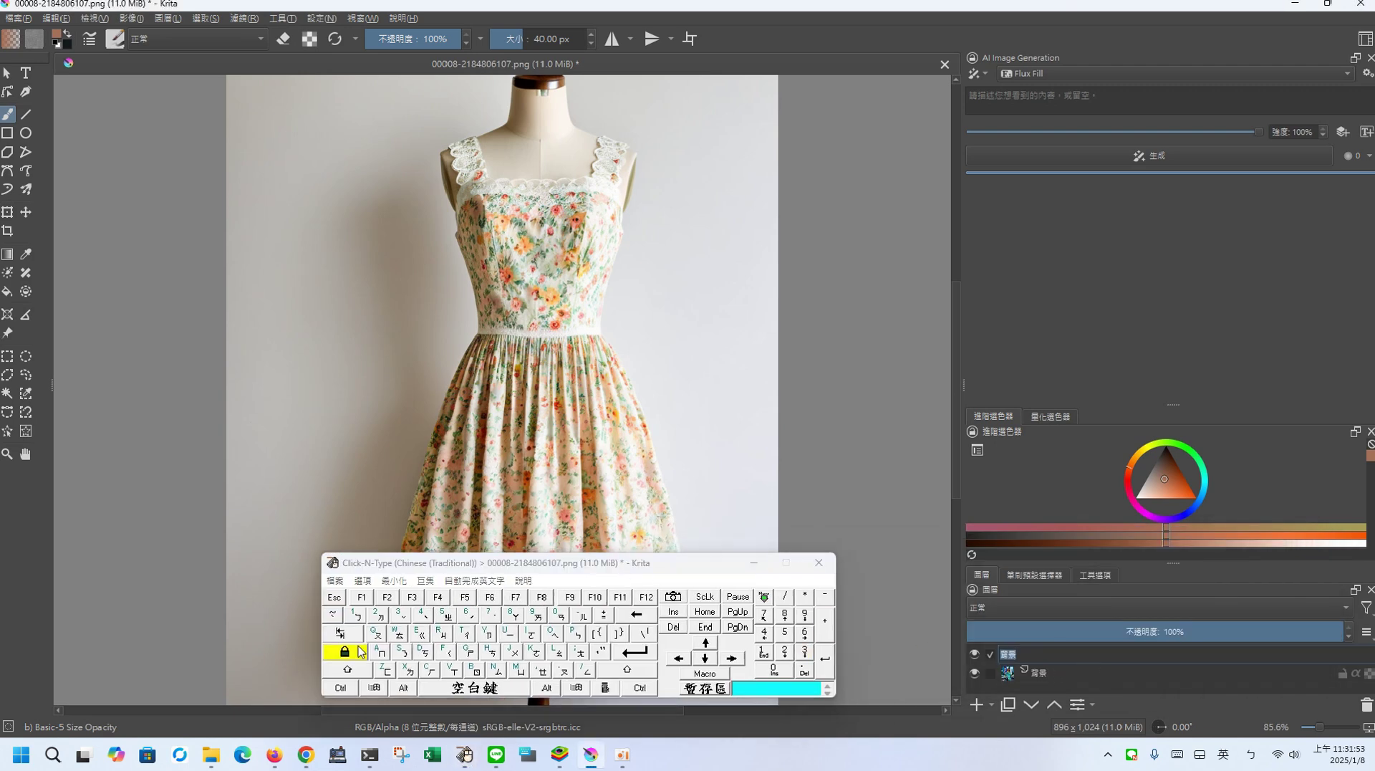
{"action": "left_click", "coordinate": [422, 650]}
{"action": "type", "text": "r"}
{"action": "left_click", "coordinate": [419, 633]}
{"action": "left_click", "coordinate": [401, 650]}
{"action": "left_click", "coordinate": [401, 650]}
{"action": "left_click", "coordinate": [754, 562]}
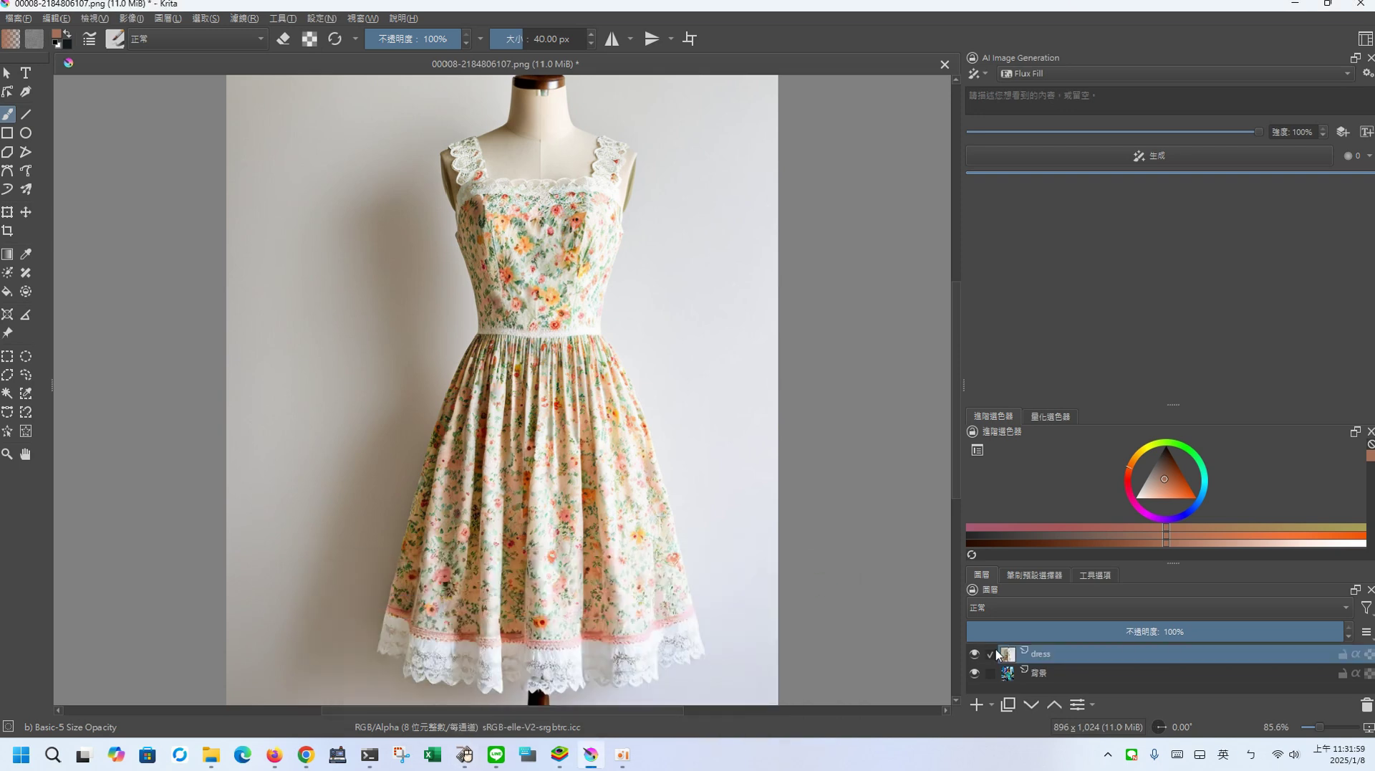
Hide the dress layer and select the woman's turquoise clothing on the 背景 layer with the object selection tool
{"action": "left_click", "coordinate": [992, 673]}
{"action": "left_click", "coordinate": [992, 658]}
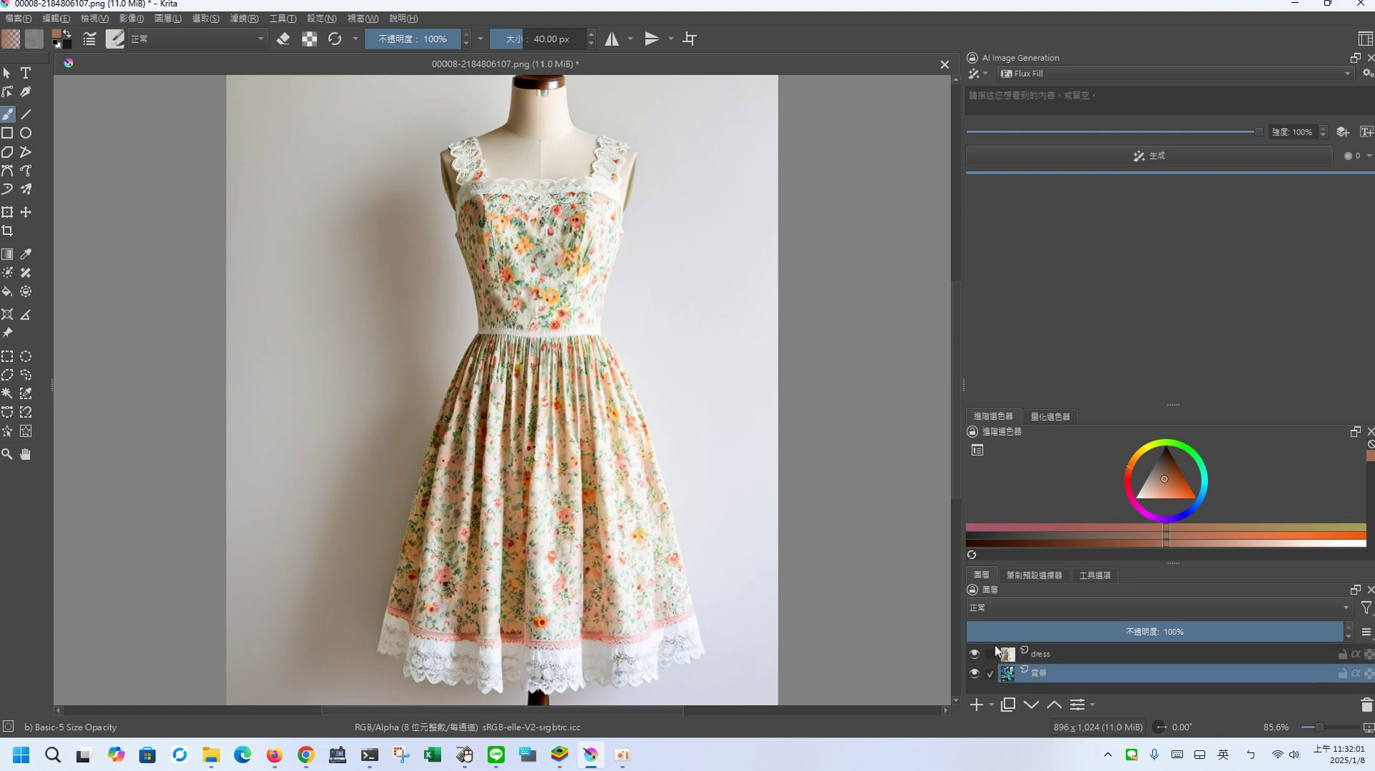
{"action": "left_click", "coordinate": [975, 654]}
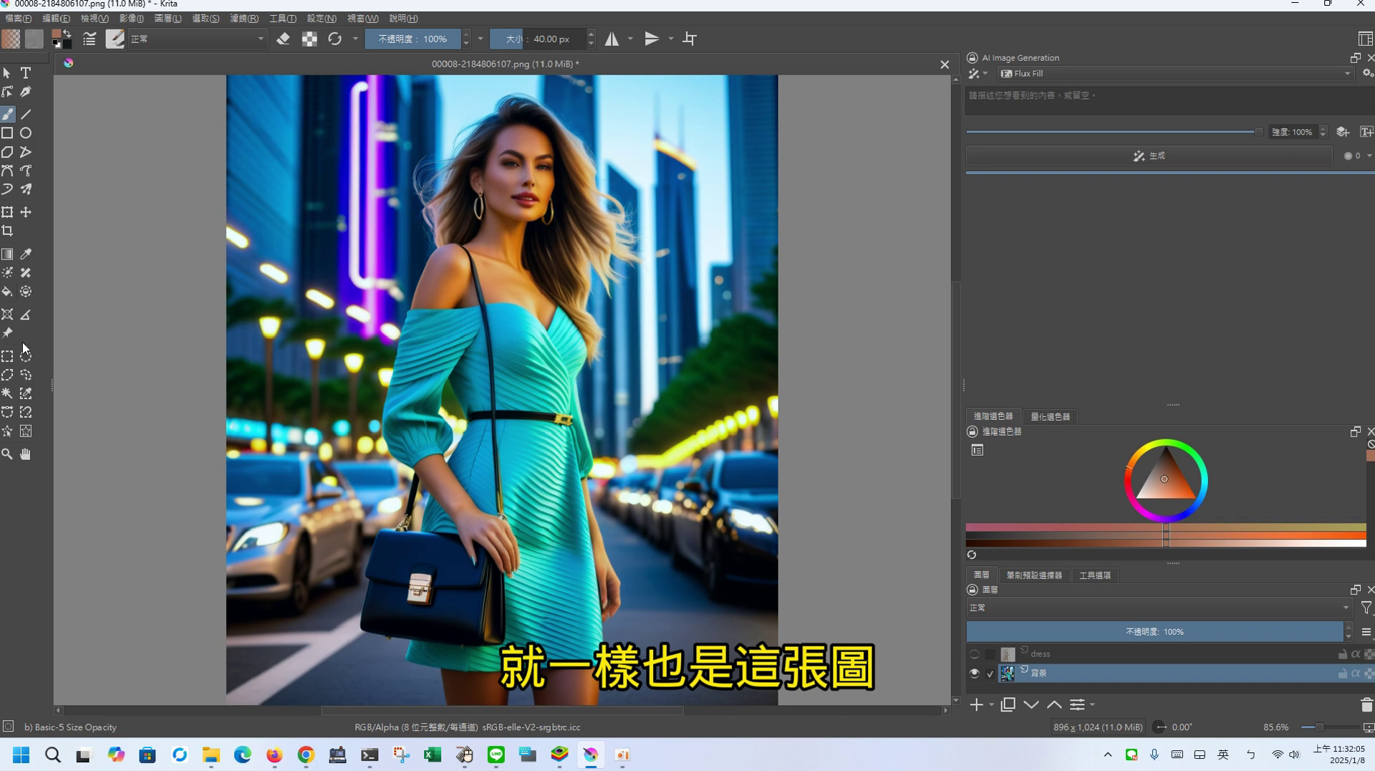
{"action": "left_click", "coordinate": [7, 430]}
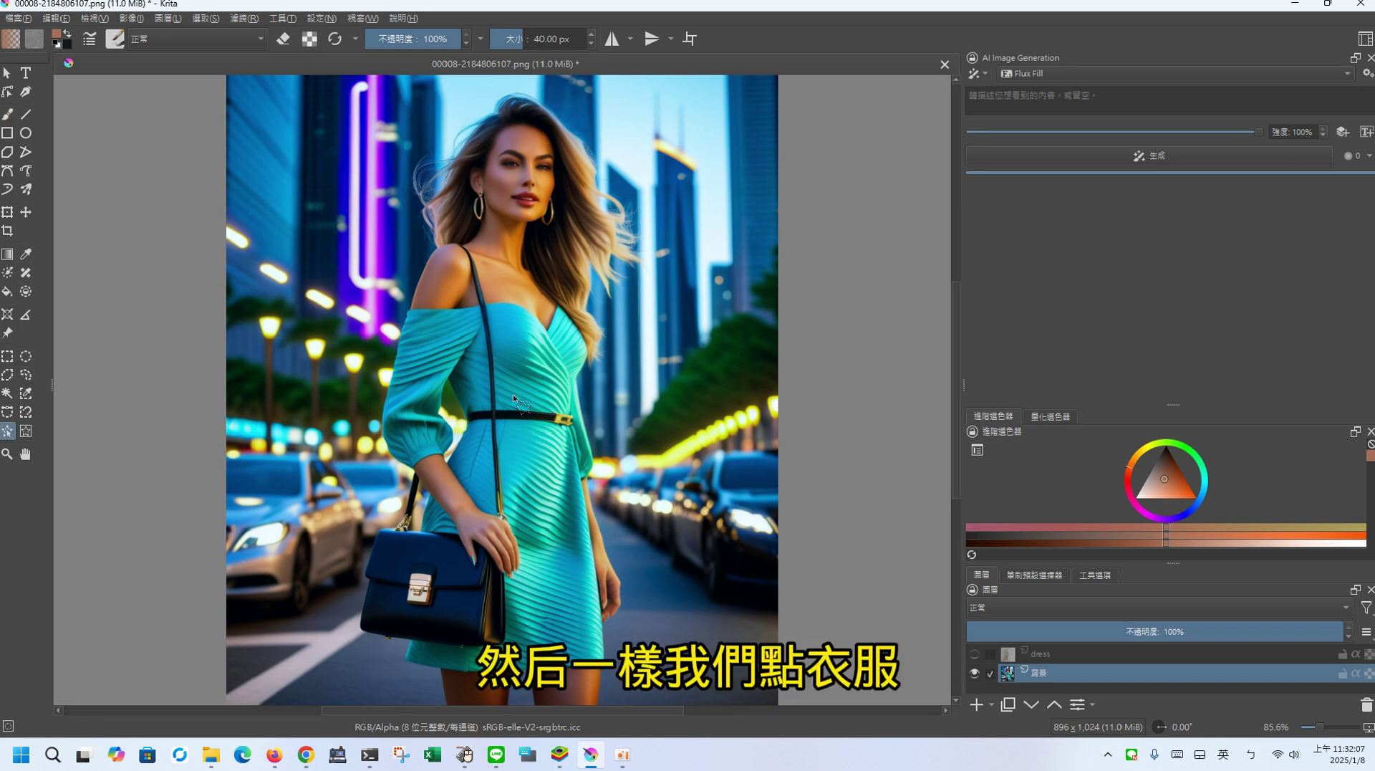
{"action": "left_click", "coordinate": [532, 390]}
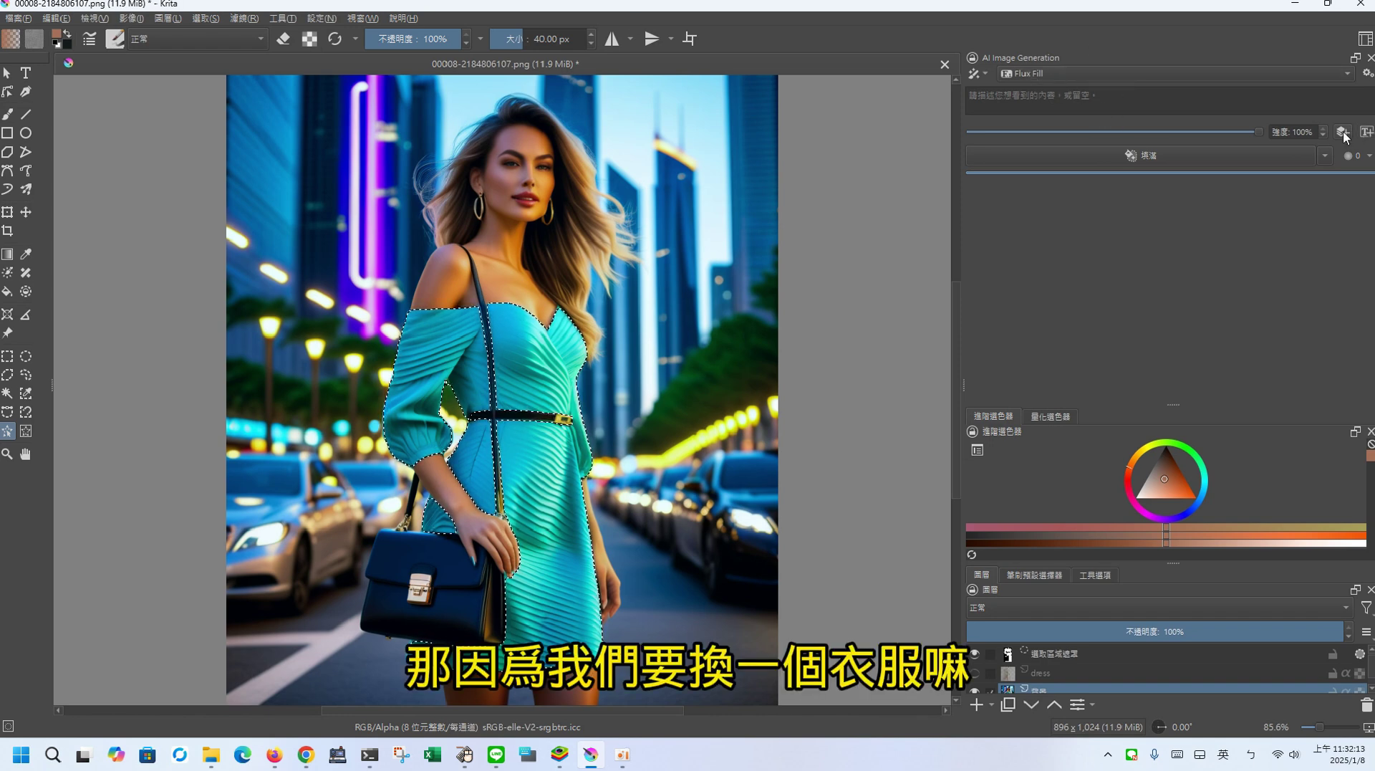
Add a control layer of type 參考 (reference) that uses the dress layer as its source image
{"action": "left_click", "coordinate": [1366, 132]}
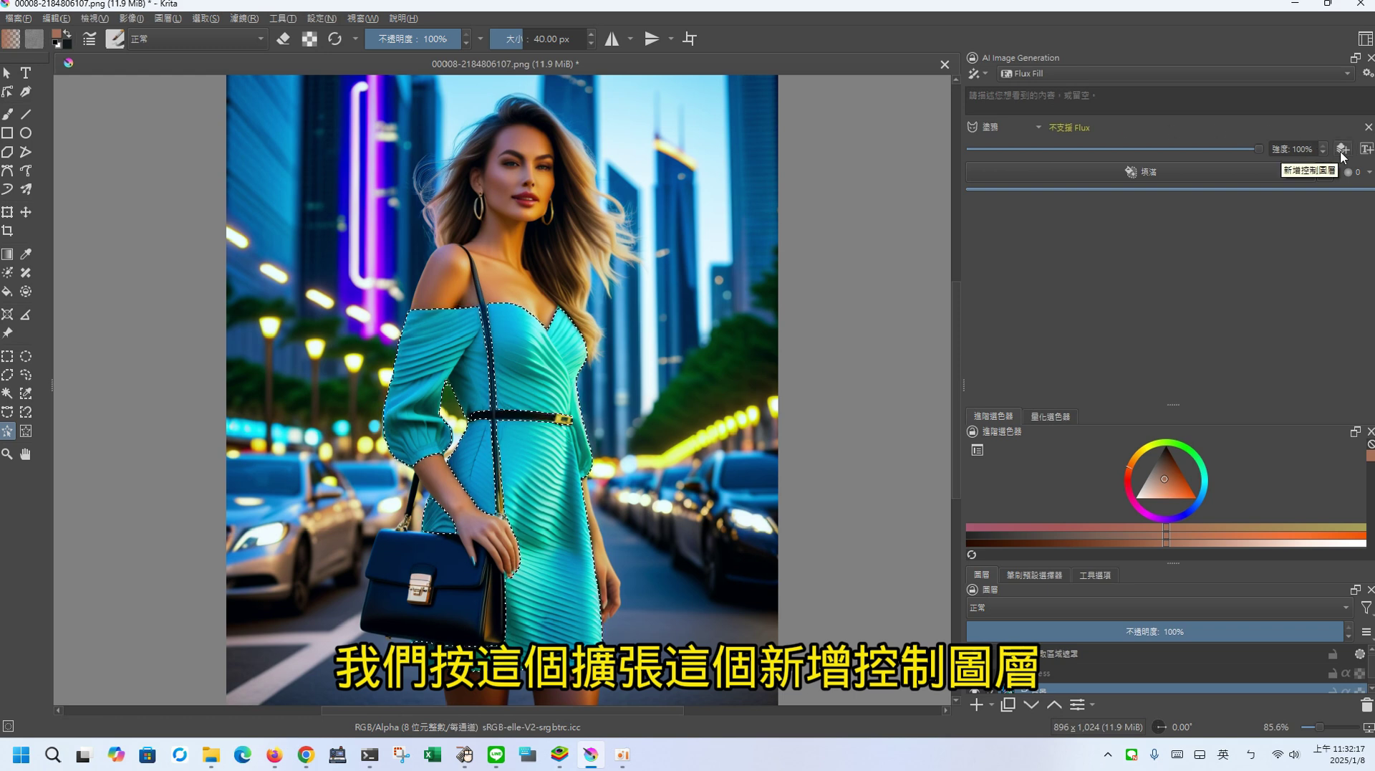
{"action": "left_click", "coordinate": [1017, 122]}
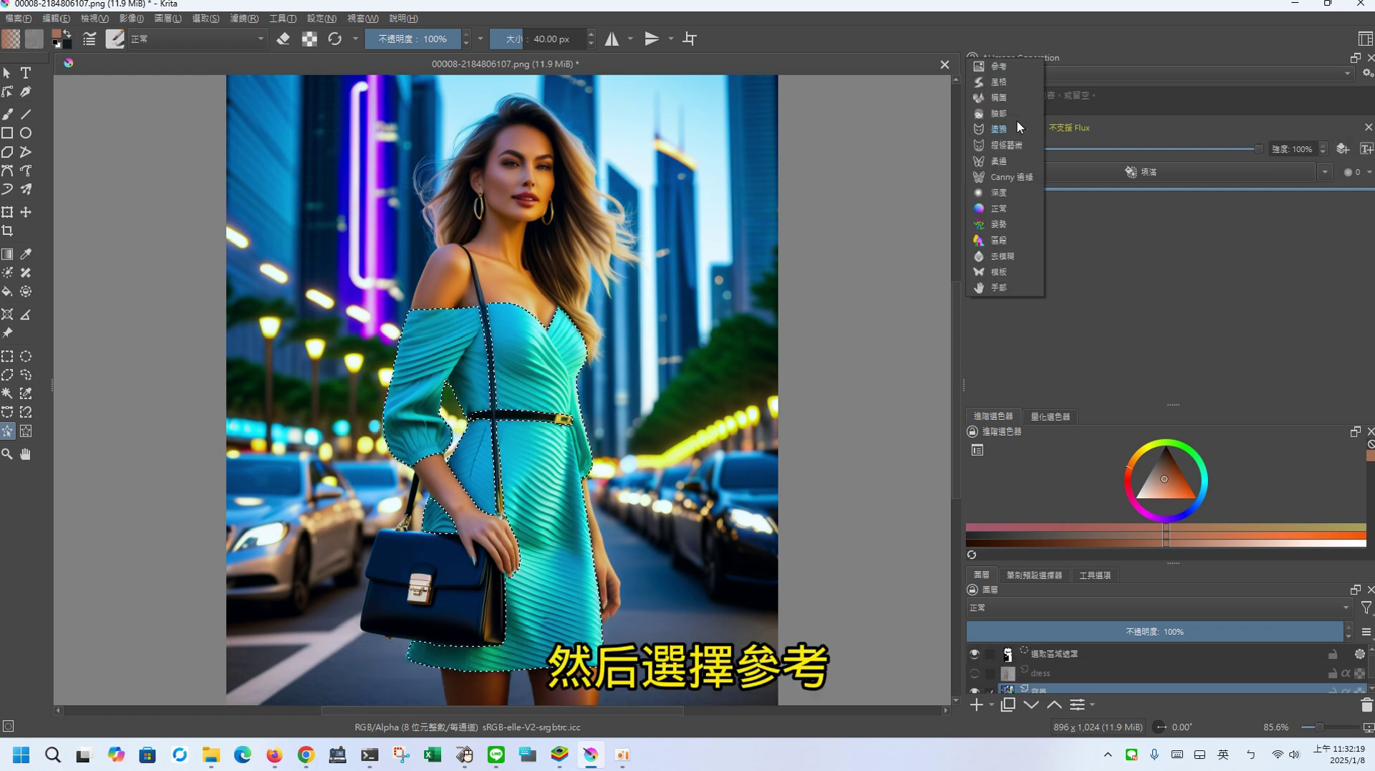
{"action": "left_click", "coordinate": [1017, 72]}
{"action": "left_click", "coordinate": [1118, 125]}
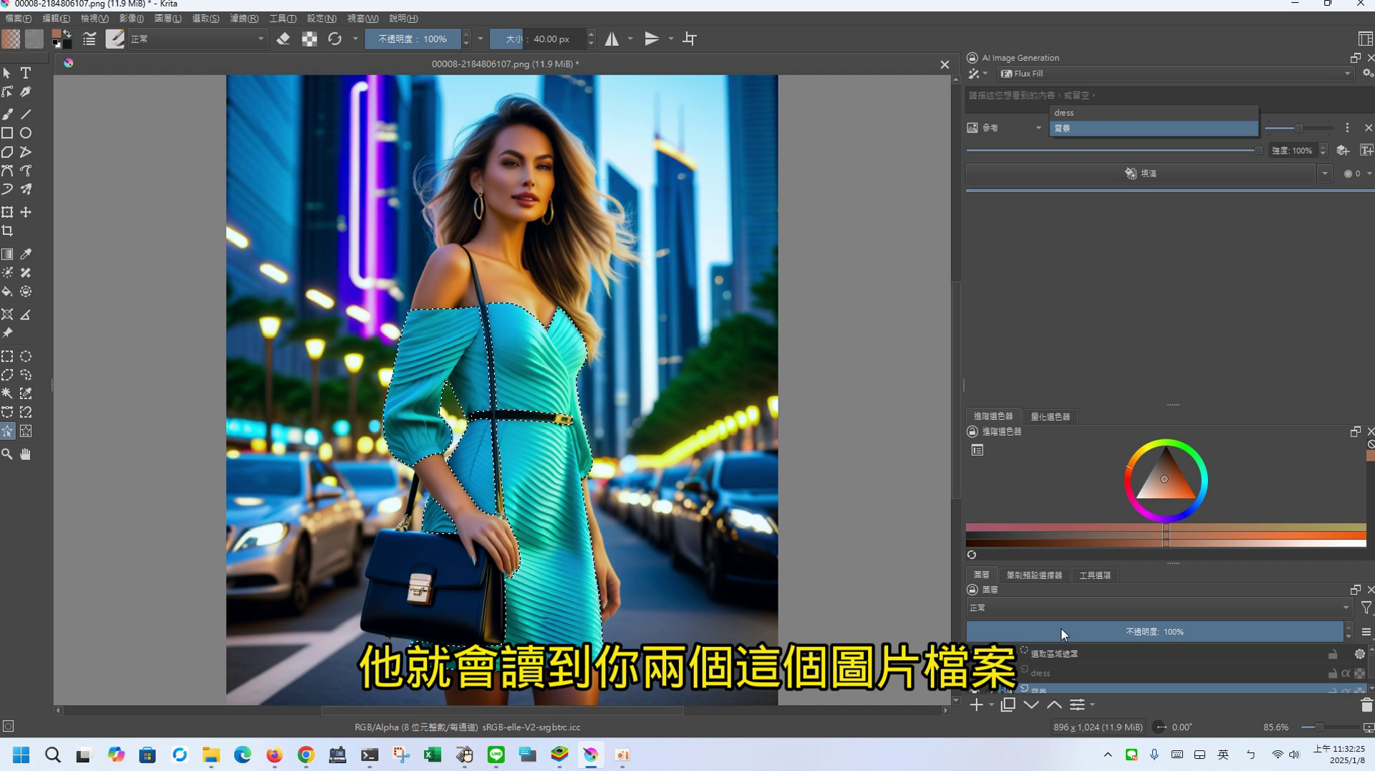
{"action": "left_click", "coordinate": [1080, 114]}
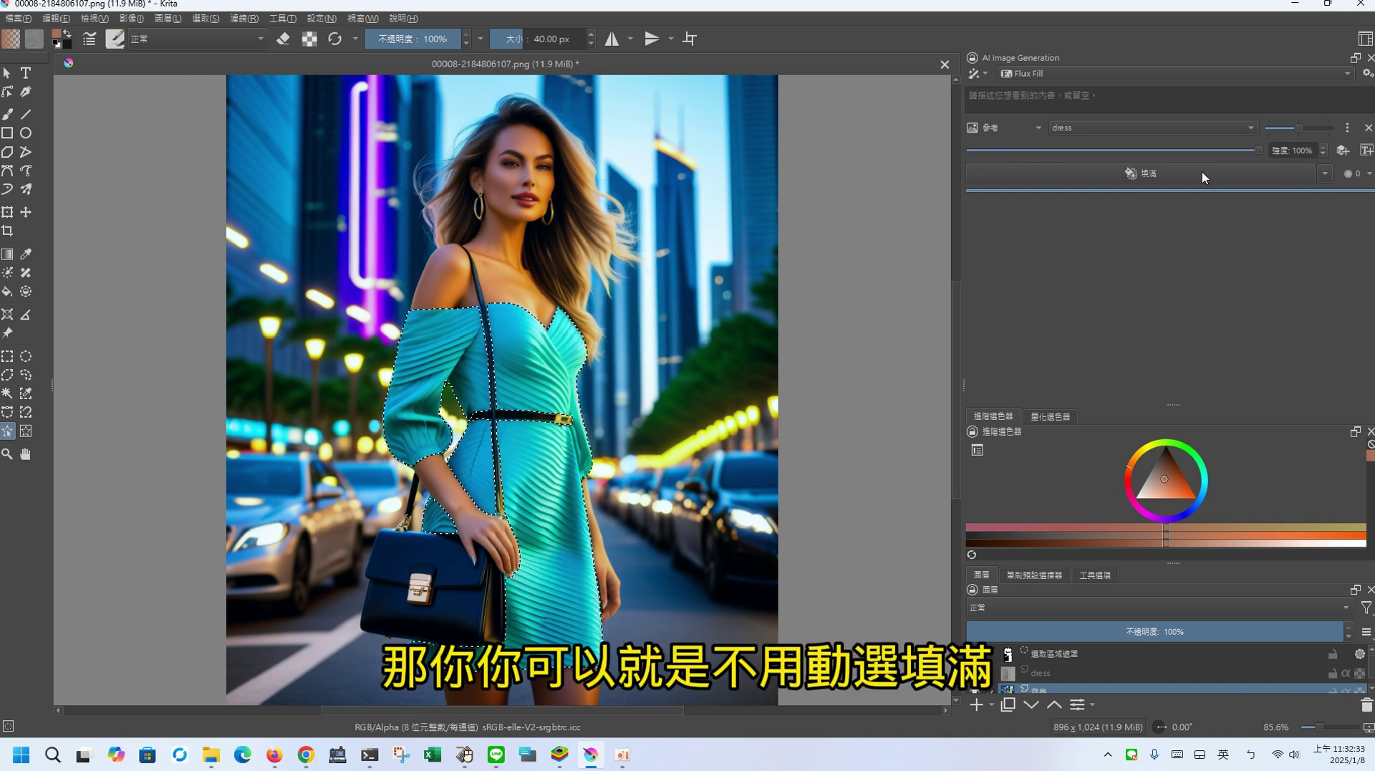
Generate a fill (填滿) of the selected clothing without a prompt and preview the generated result
{"action": "left_click", "coordinate": [1122, 172]}
{"action": "left_click", "coordinate": [1325, 173]}
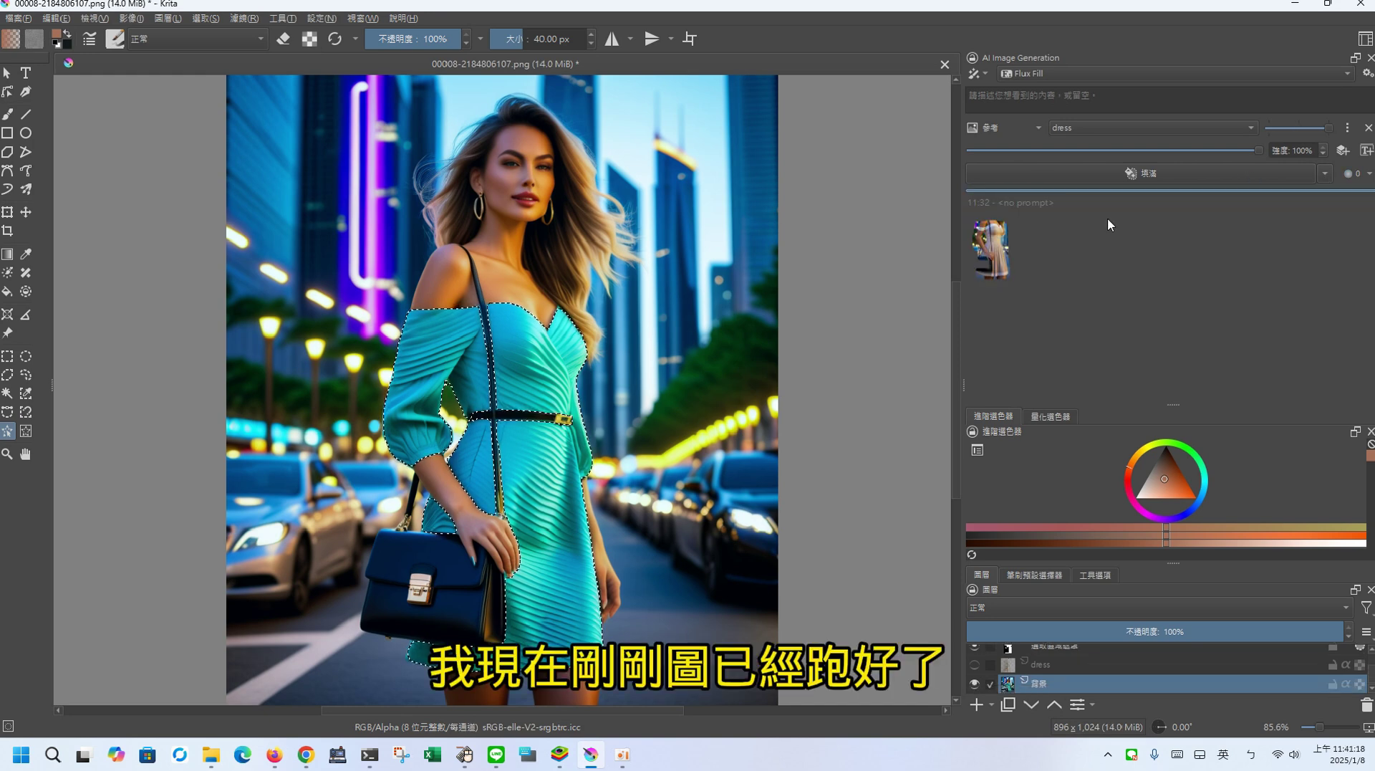
{"action": "left_click", "coordinate": [1006, 238]}
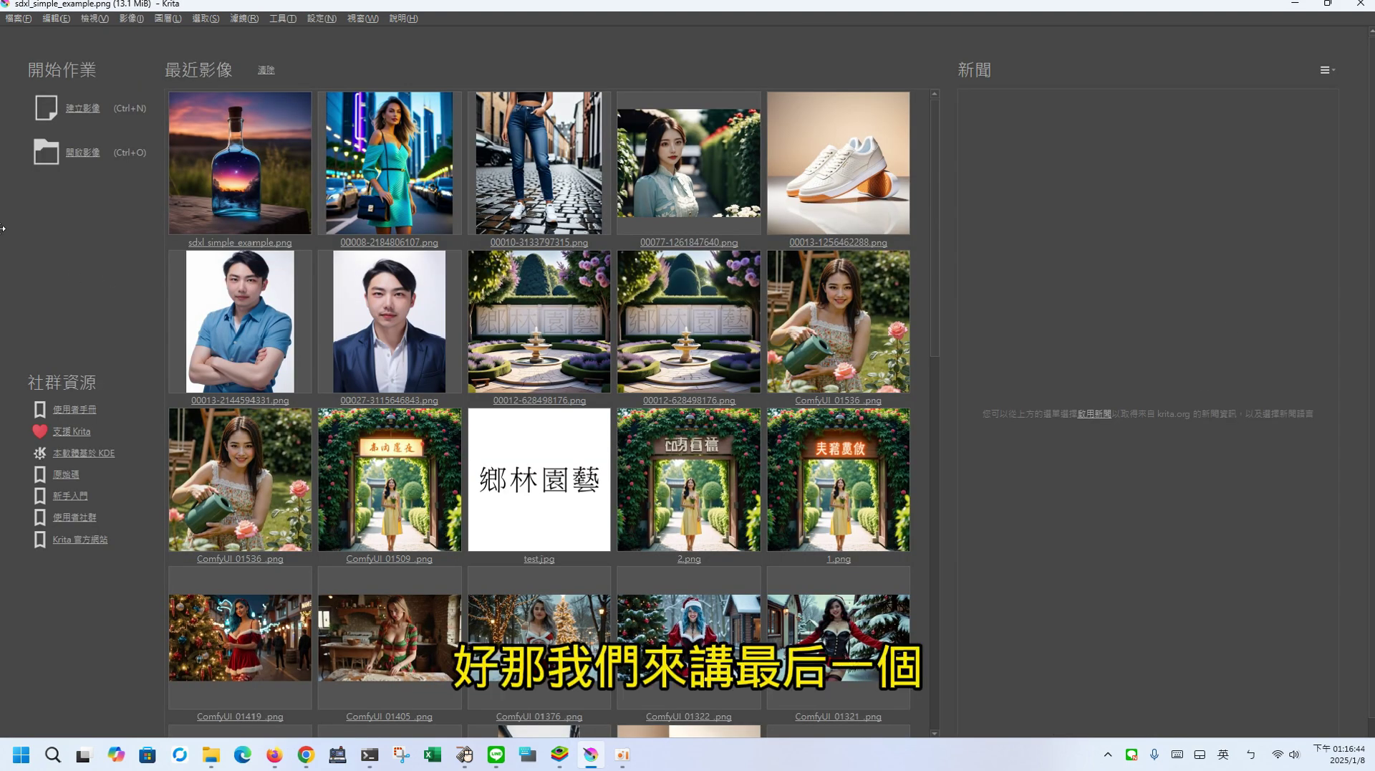
Open the recent image sdxl_simple_example.png and select the whole glass bottle with the object selection tool
{"action": "left_click", "coordinate": [281, 157]}
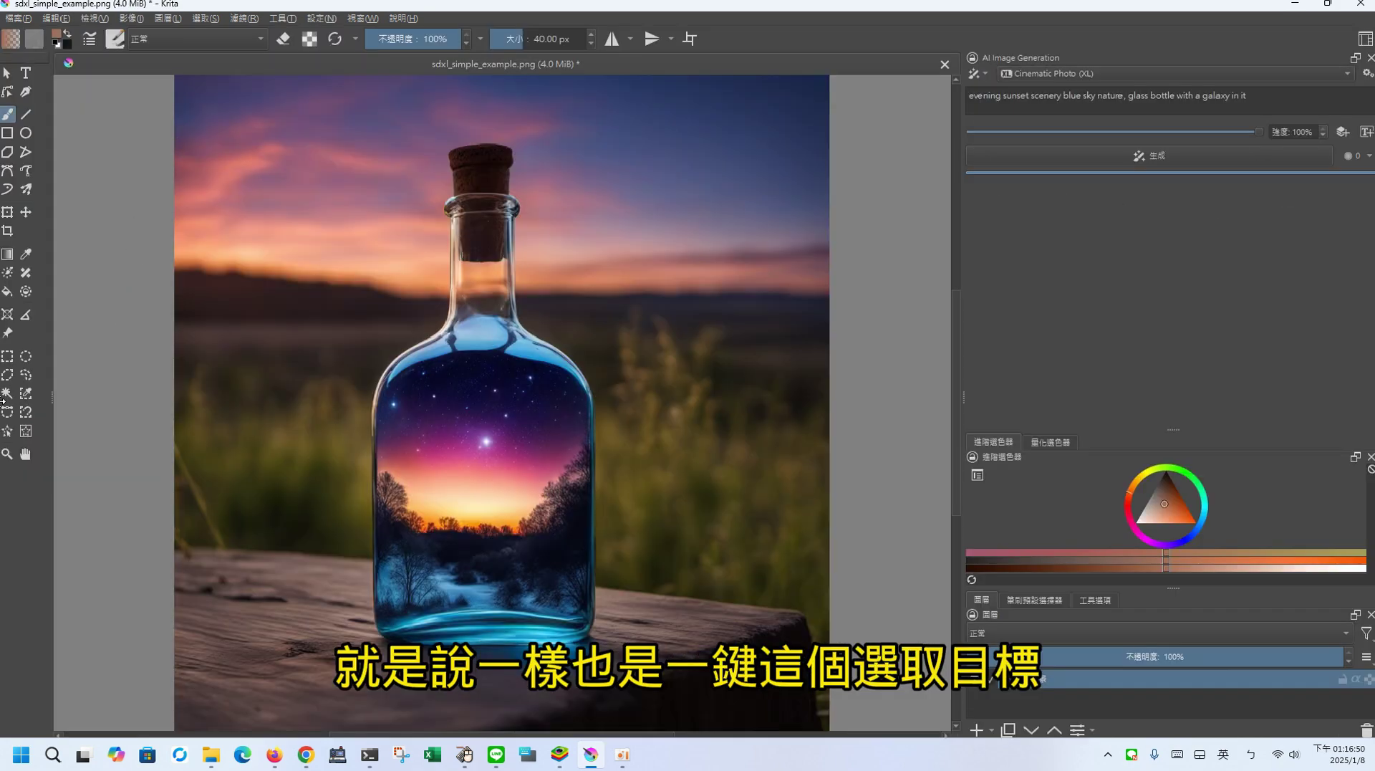
{"action": "left_click", "coordinate": [9, 430]}
{"action": "left_click", "coordinate": [504, 407]}
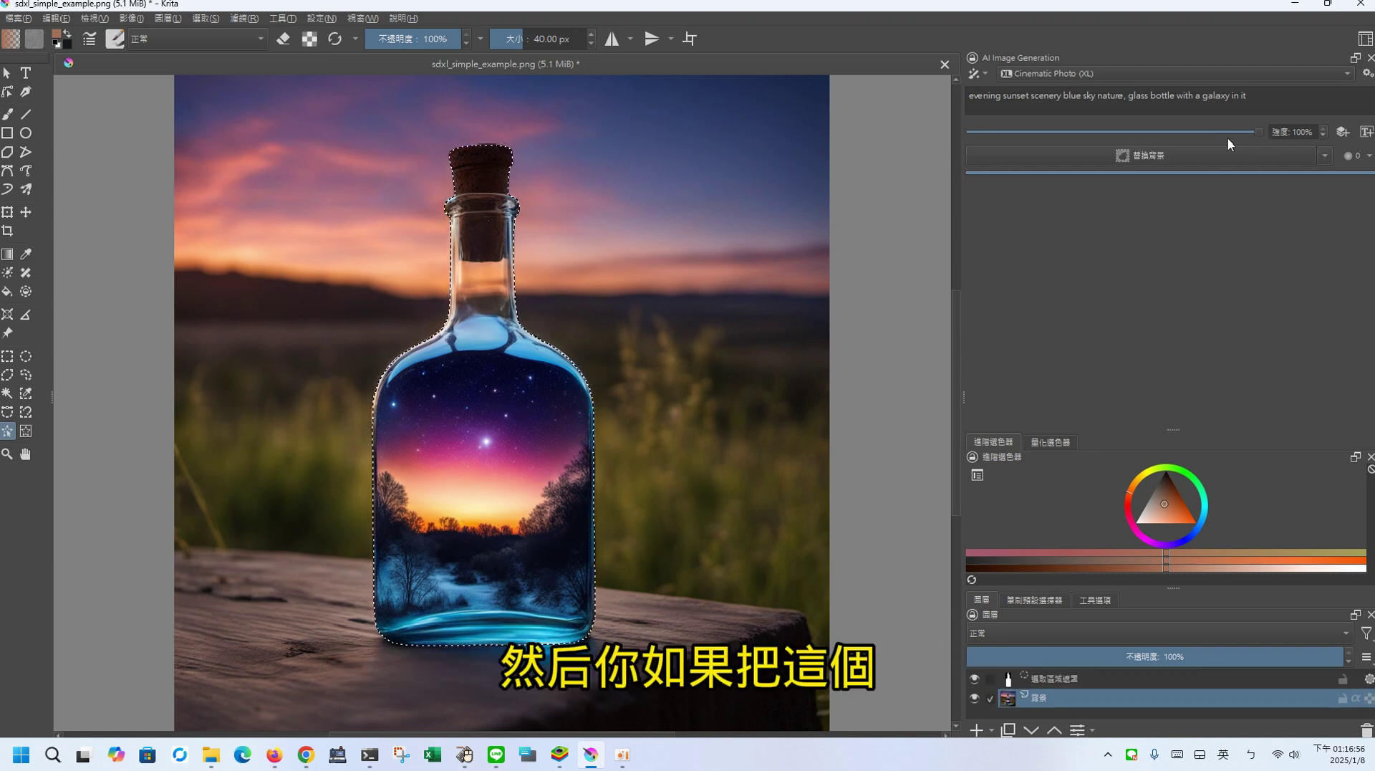
Set the generation strength to 100% for replacing the background (替換背景) and choose the Flux Fill style
{"action": "left_click", "coordinate": [1199, 131]}
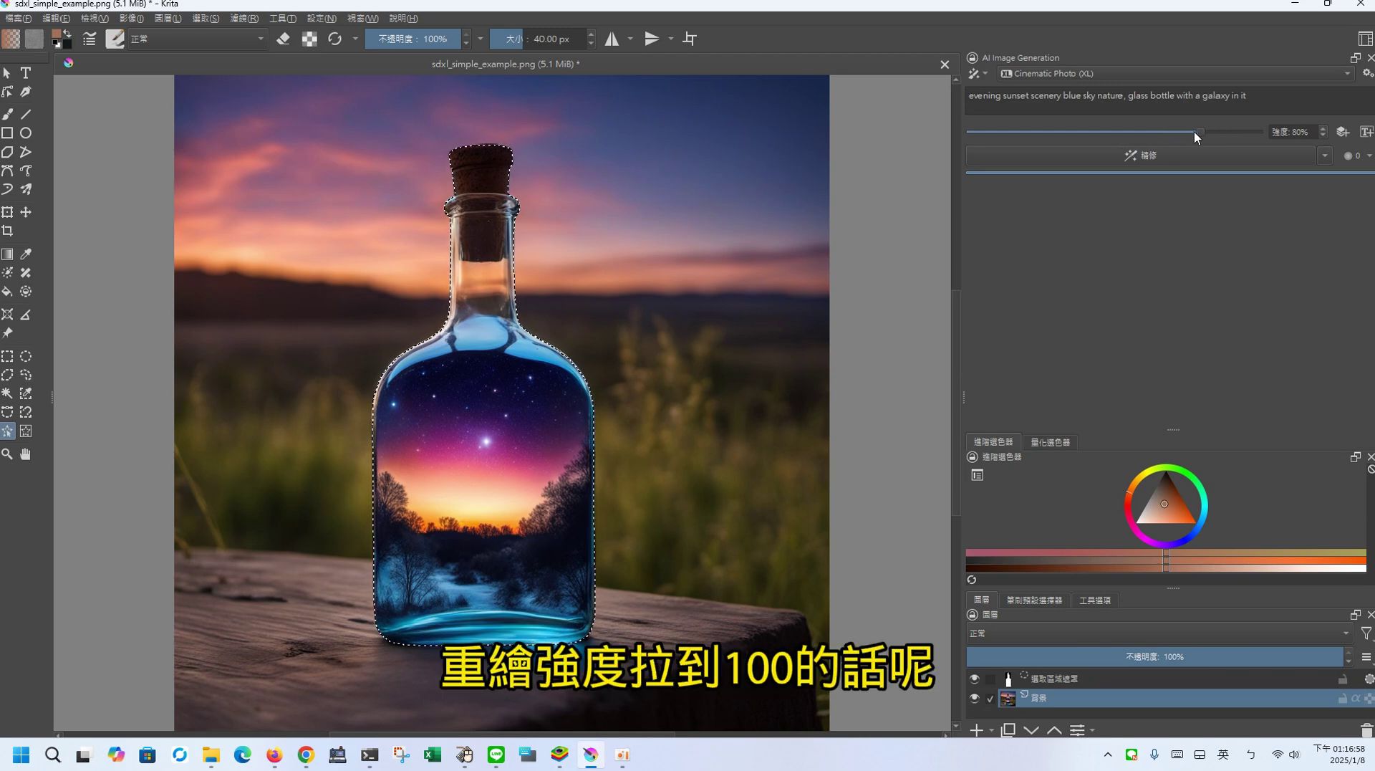
{"action": "left_click_drag", "start_coordinate": [1193, 131], "coordinate": [1251, 132]}
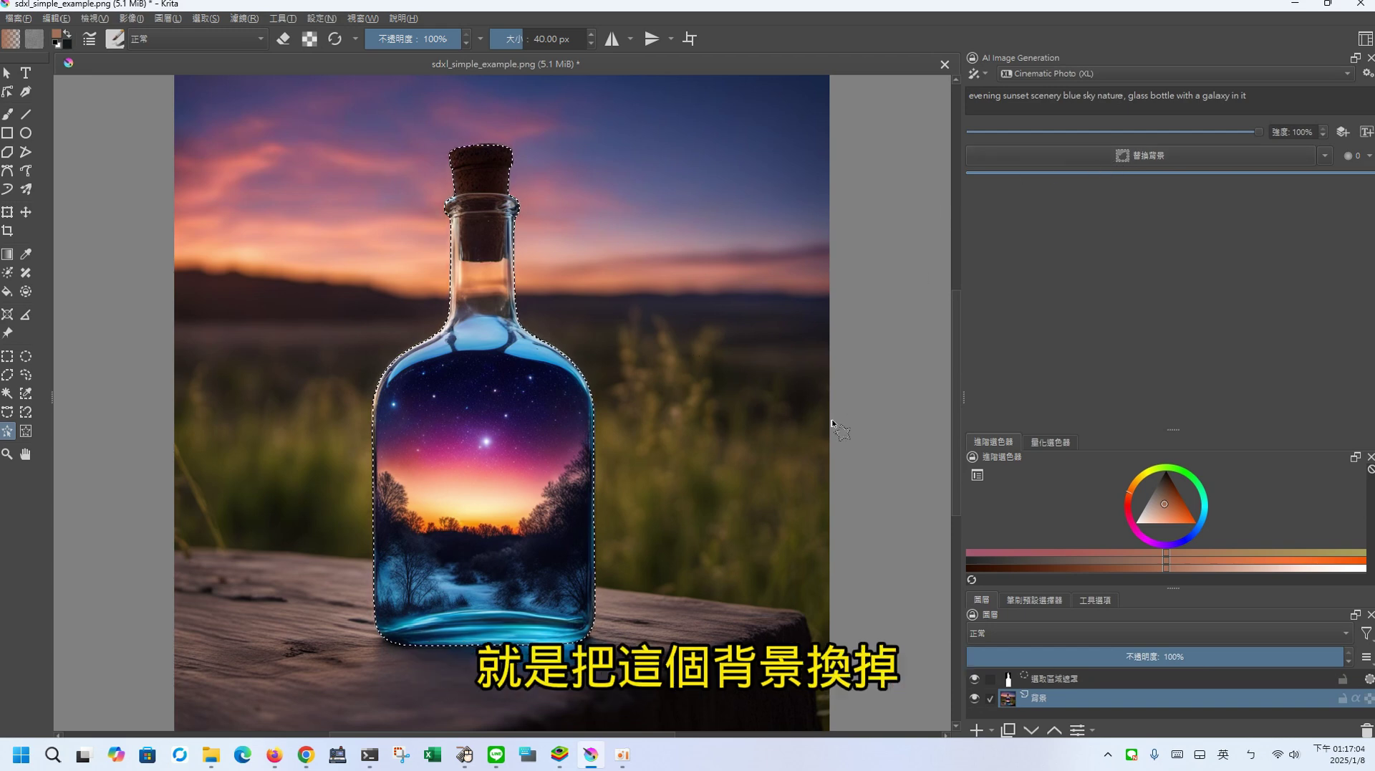
{"action": "left_click", "coordinate": [1301, 79]}
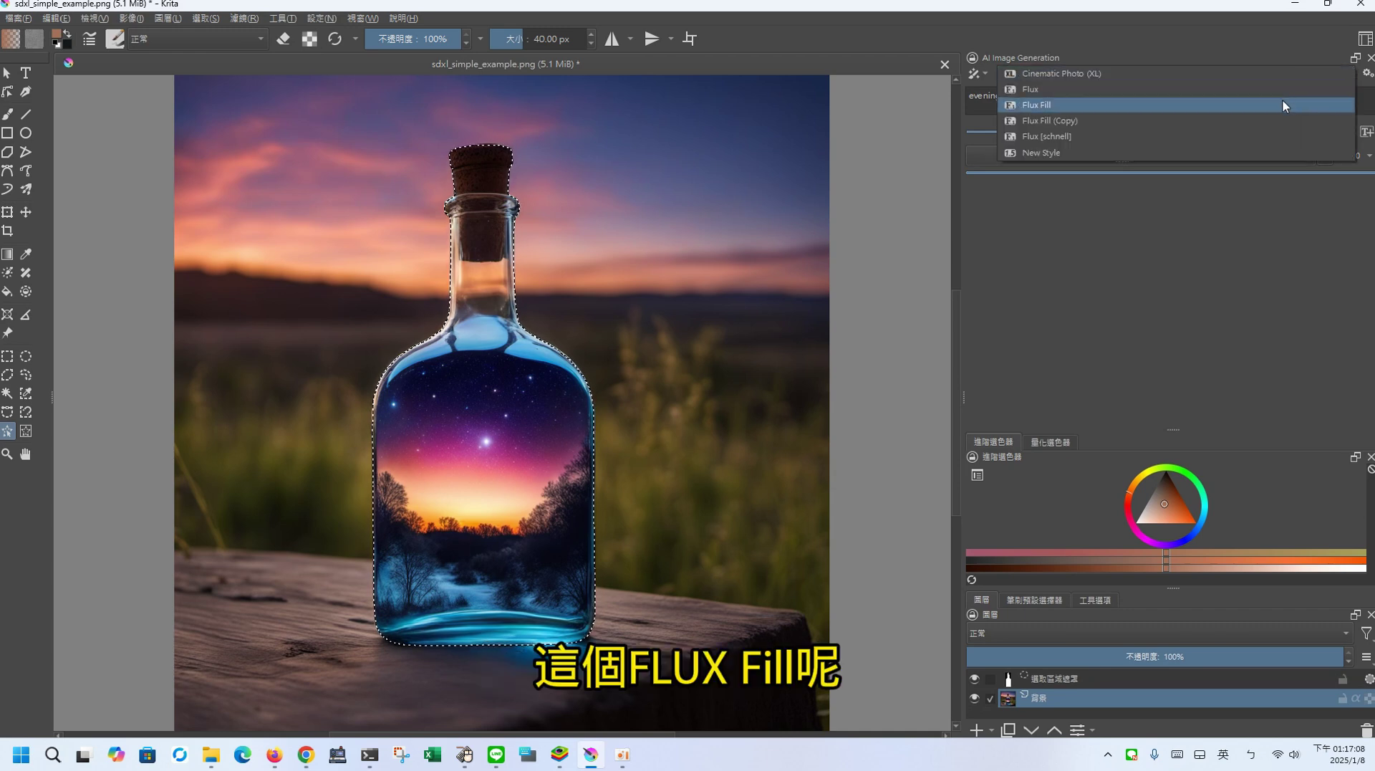
{"action": "left_click", "coordinate": [1276, 105]}
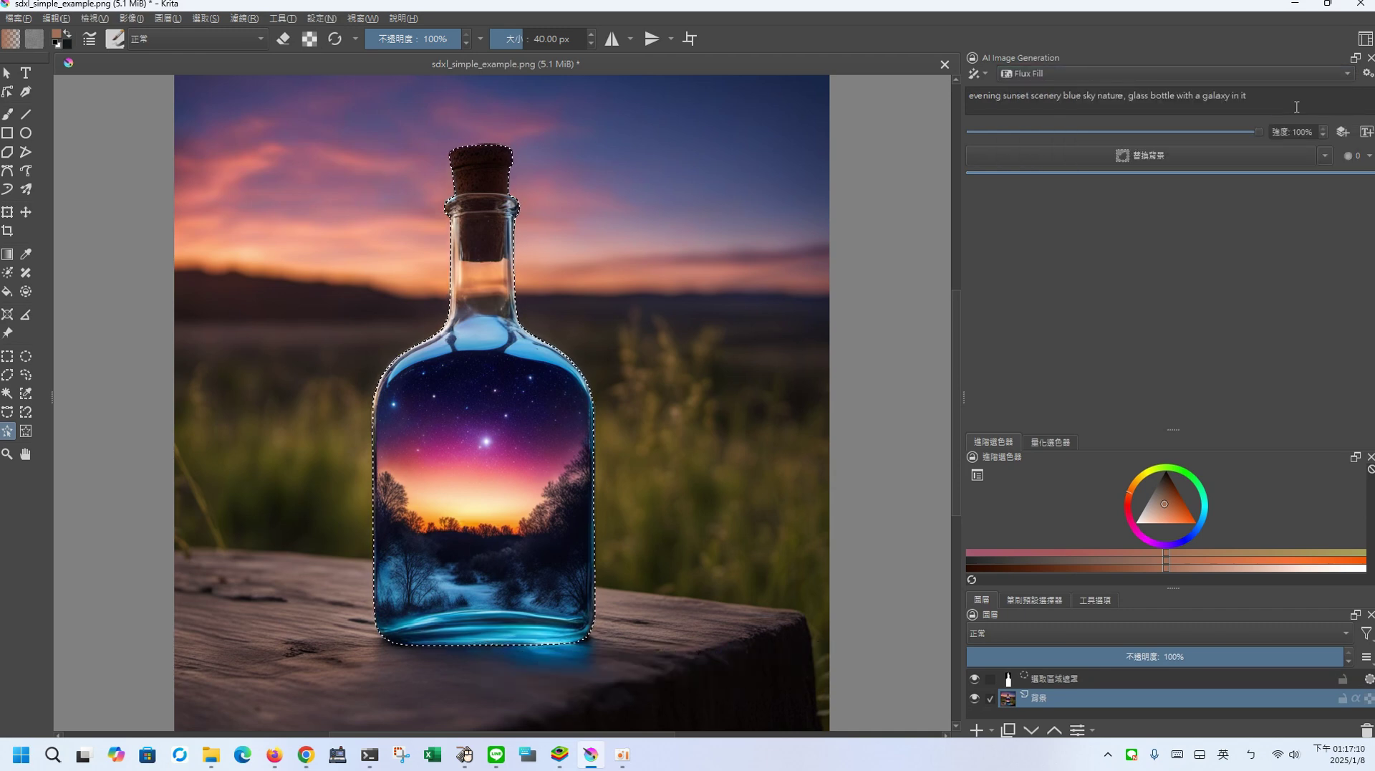
Switch to ChatGPT in Chrome and copy the English prompt of the Mountain Lake Scene
{"action": "left_click", "coordinate": [305, 754]}
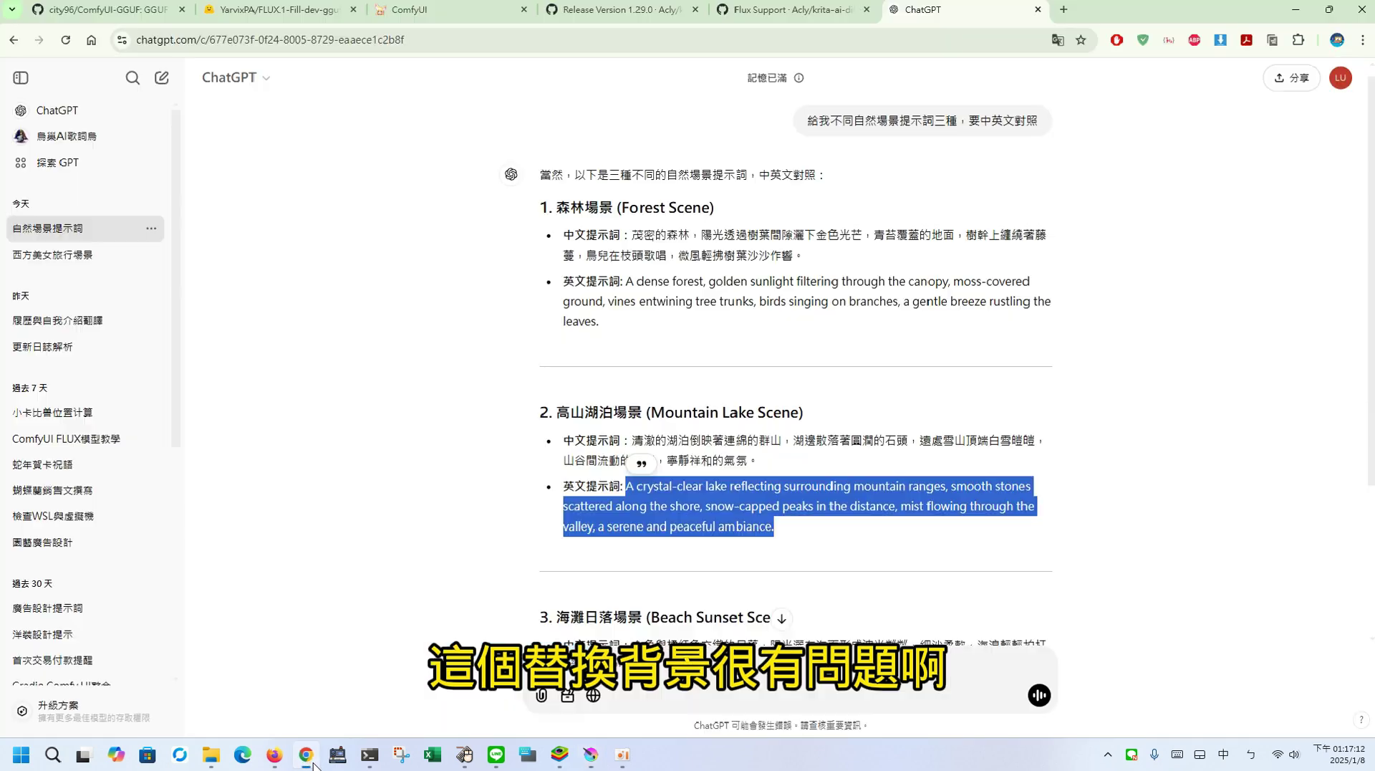
{"action": "right_click", "coordinate": [656, 499]}
{"action": "left_click", "coordinate": [709, 531]}
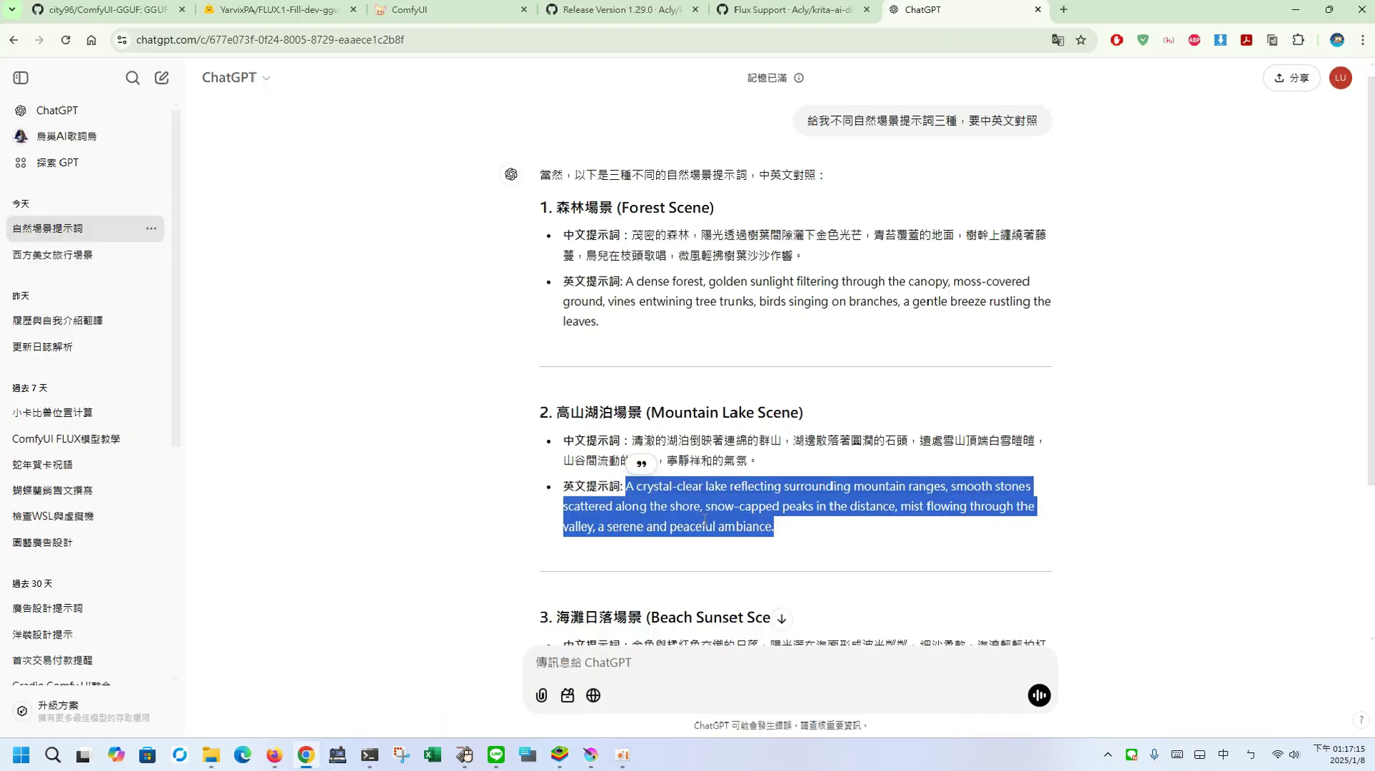
Return to Krita, replace the prompt with the copied mountain lake text, and generate the new background (替換背景)
{"action": "left_click", "coordinate": [592, 760]}
{"action": "left_click_drag", "start_coordinate": [1306, 98], "coordinate": [969, 96]}
{"action": "right_click", "coordinate": [1003, 93]}
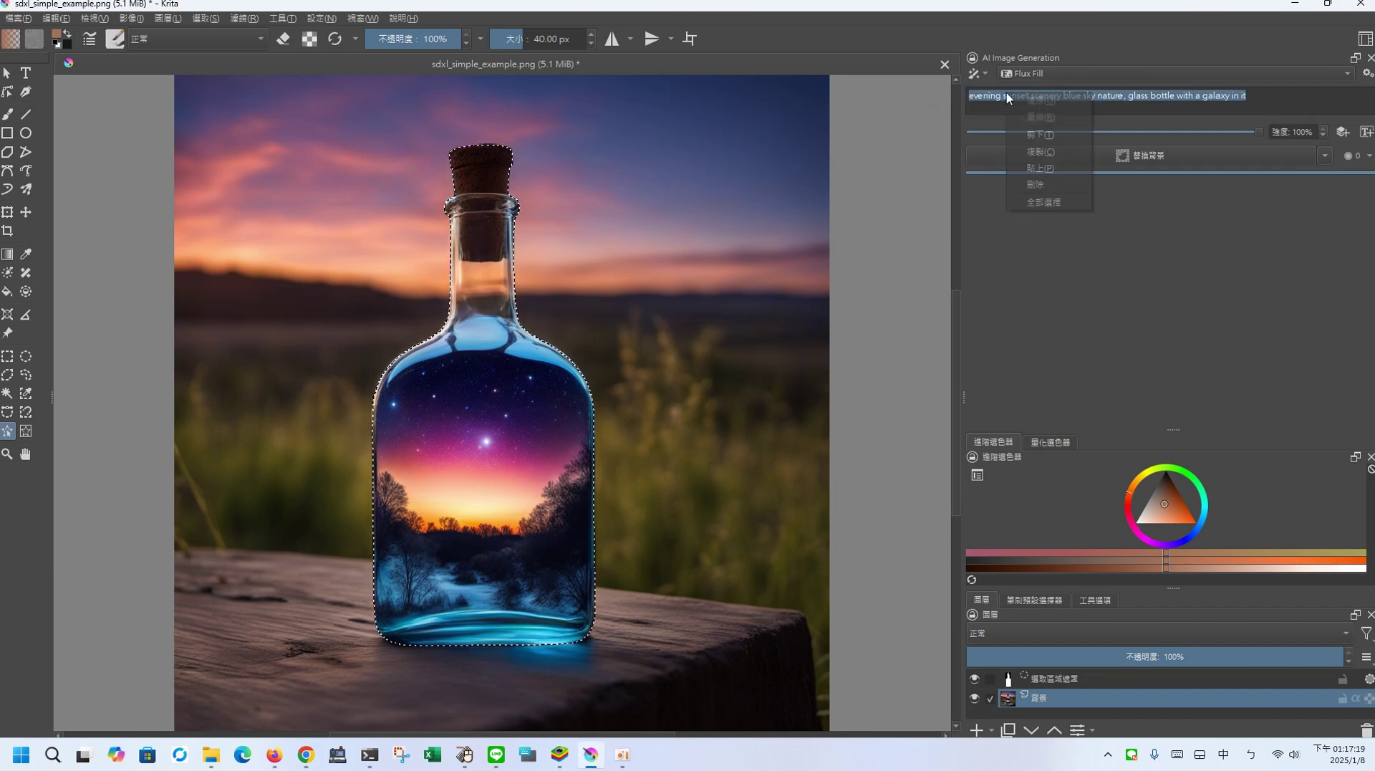
{"action": "left_click", "coordinate": [1030, 165]}
{"action": "left_click", "coordinate": [1069, 153]}
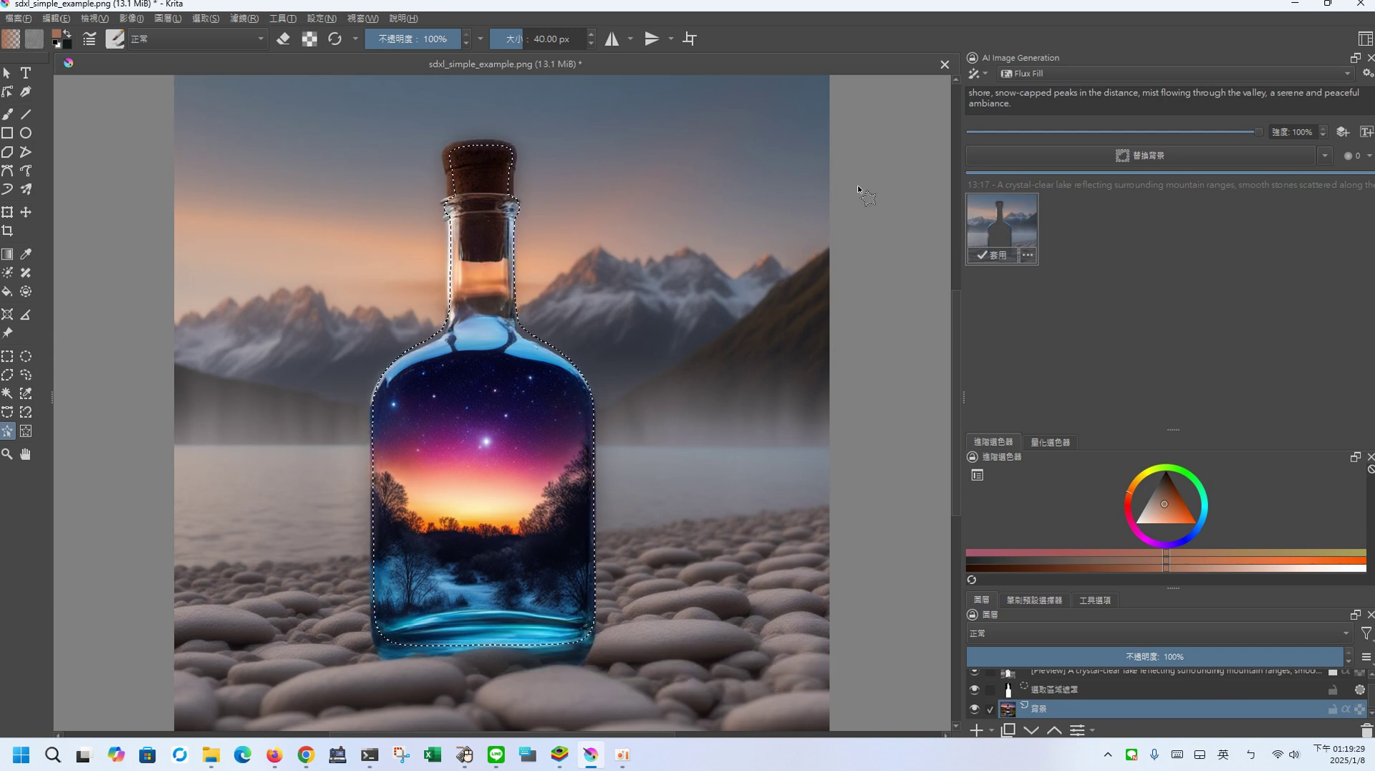
Switch the generation style to Flux and lower the strength to 40% for refining (精修)
{"action": "left_click", "coordinate": [1086, 72]}
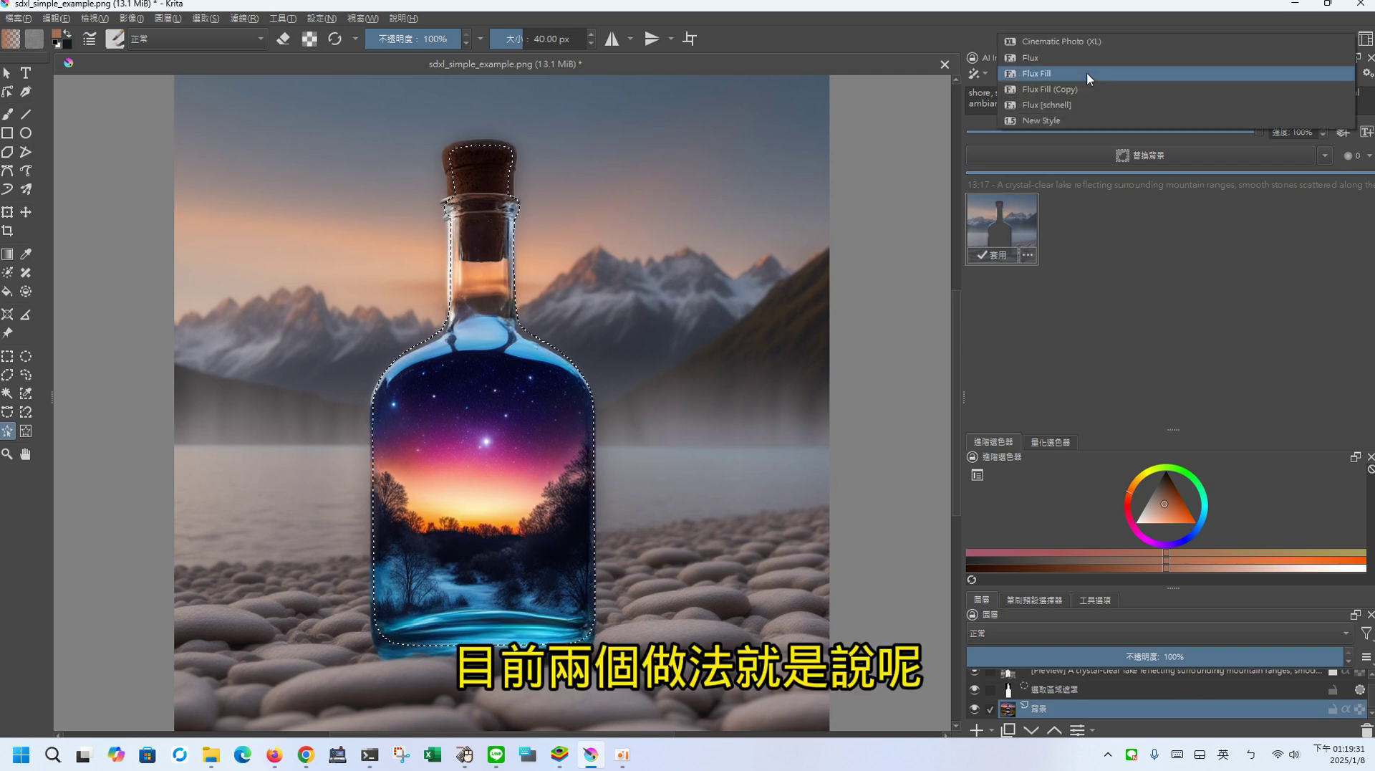
{"action": "left_click", "coordinate": [1133, 59]}
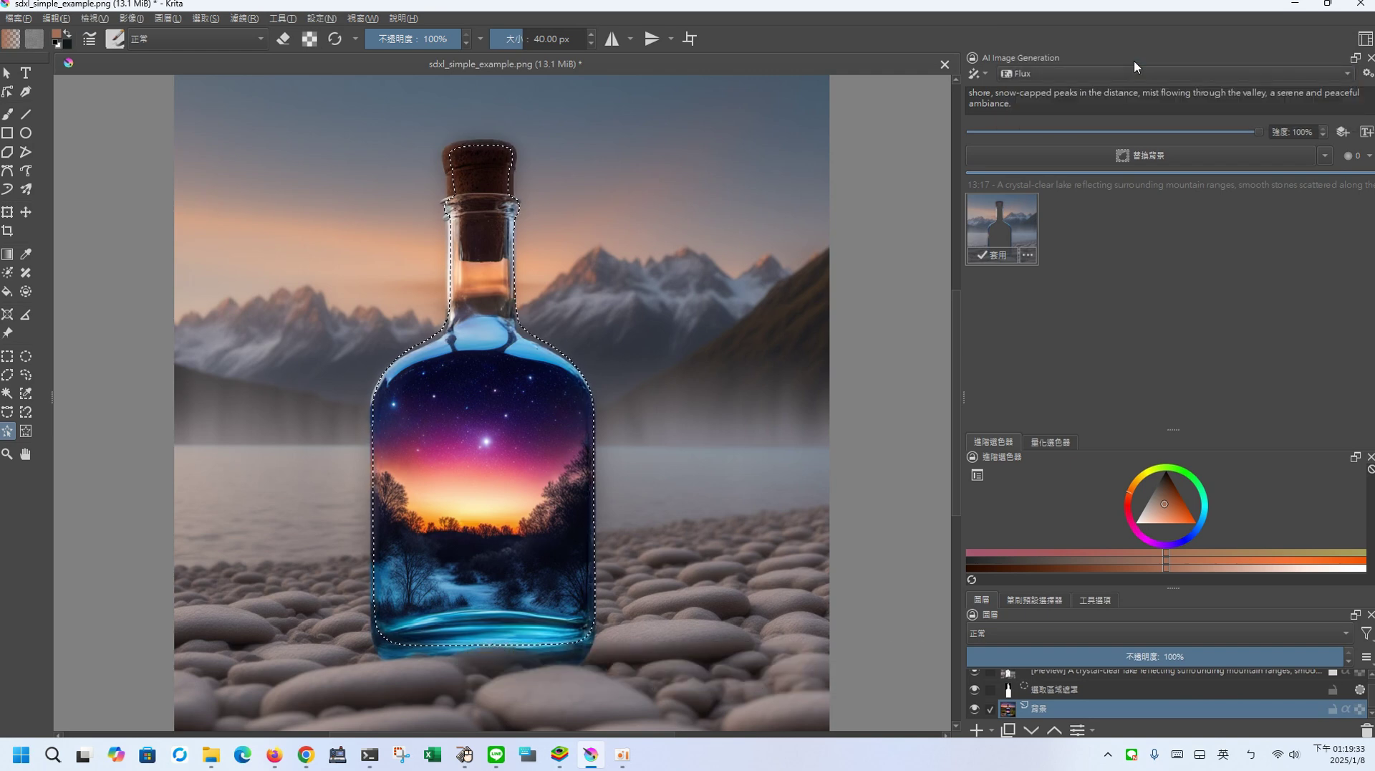
{"action": "scroll", "coordinate": [1090, 129], "scroll_direction": "down", "scroll_amount": 4}
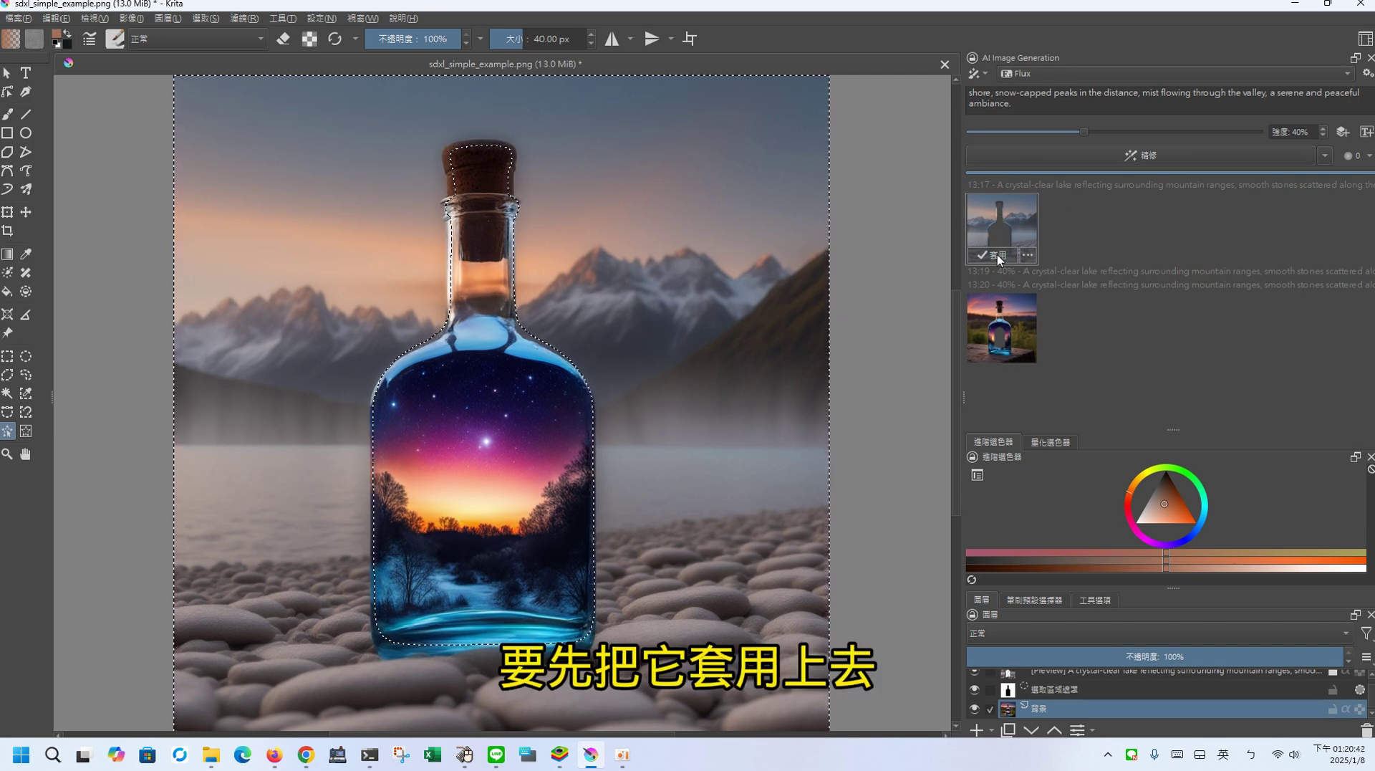
Apply the Flux Fill lake background and invert the selection twice so the area around the bottle is selected
{"action": "left_click", "coordinate": [997, 255]}
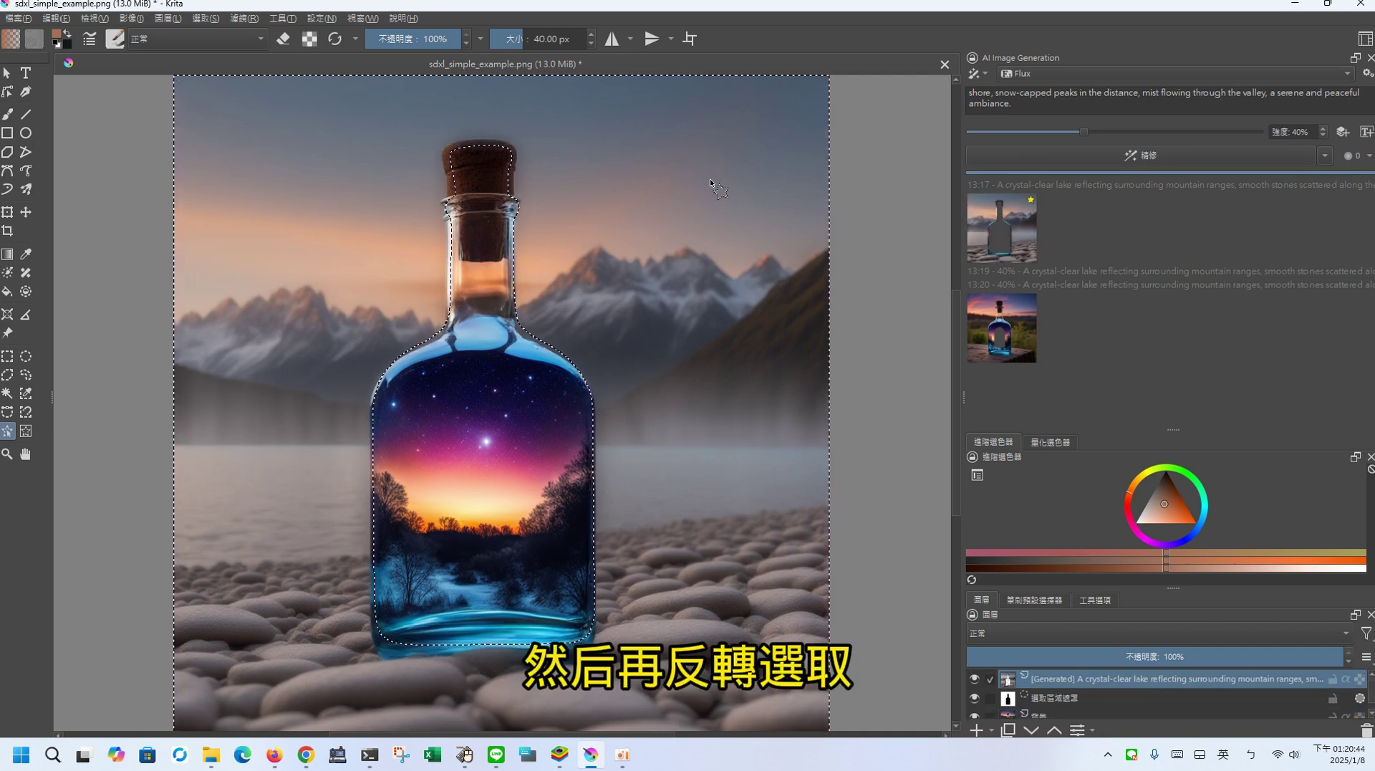
{"action": "right_click", "coordinate": [710, 179]}
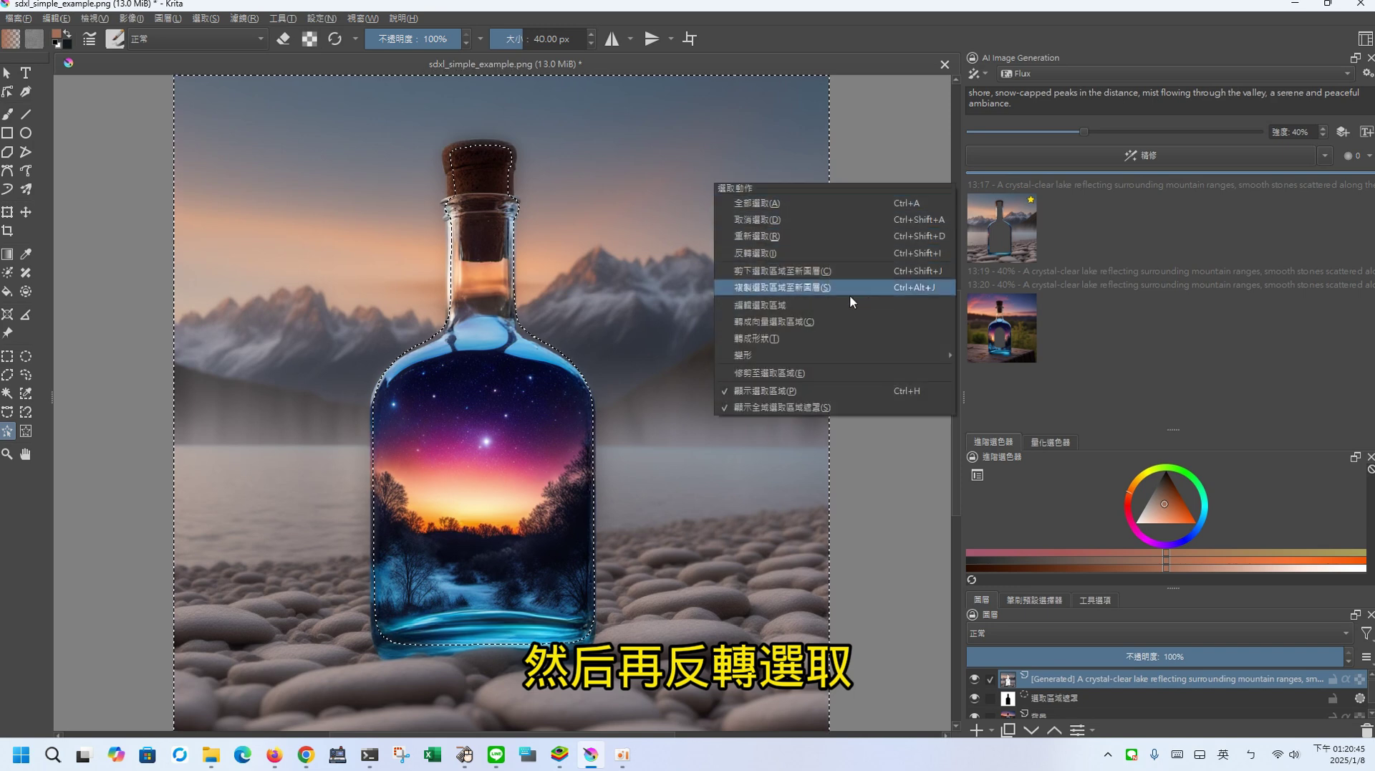
{"action": "left_click", "coordinate": [836, 253]}
{"action": "right_click", "coordinate": [774, 229]}
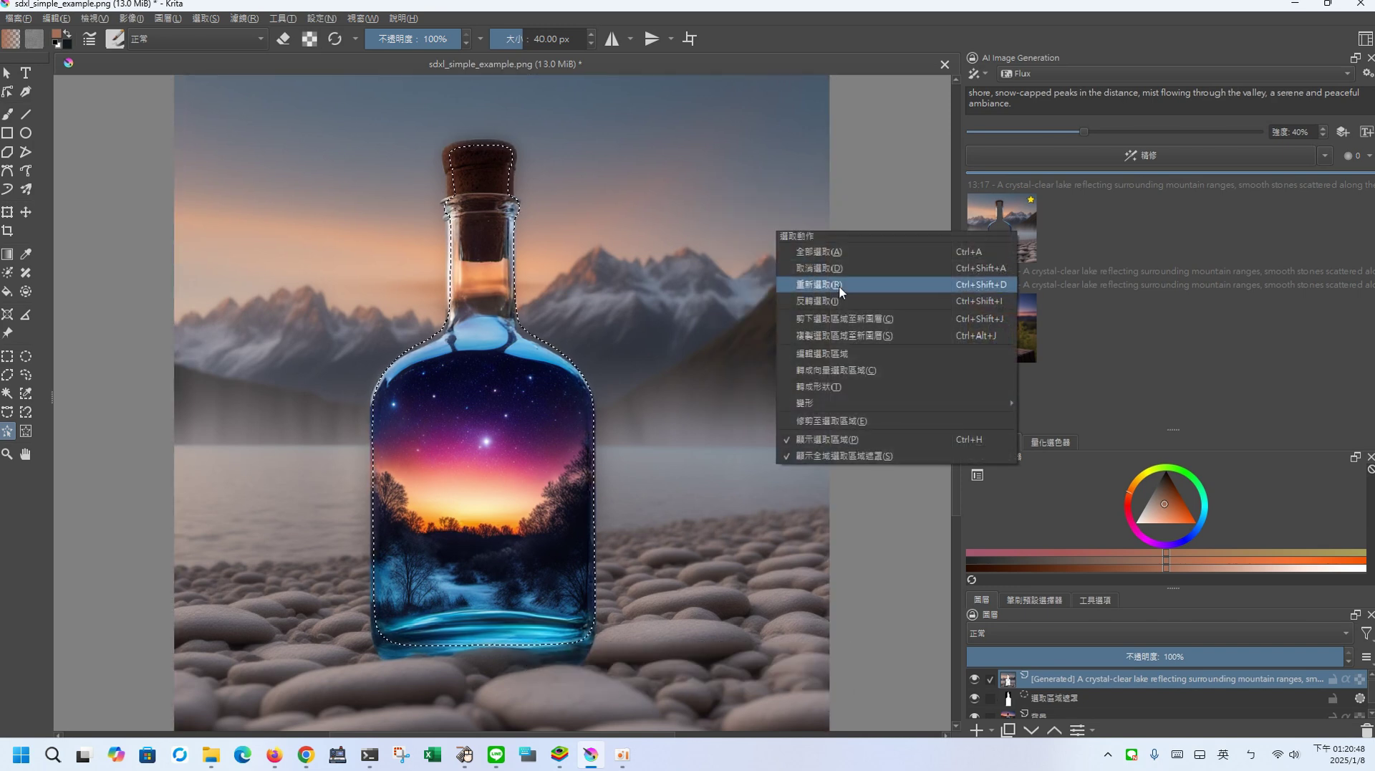
{"action": "left_click", "coordinate": [841, 302]}
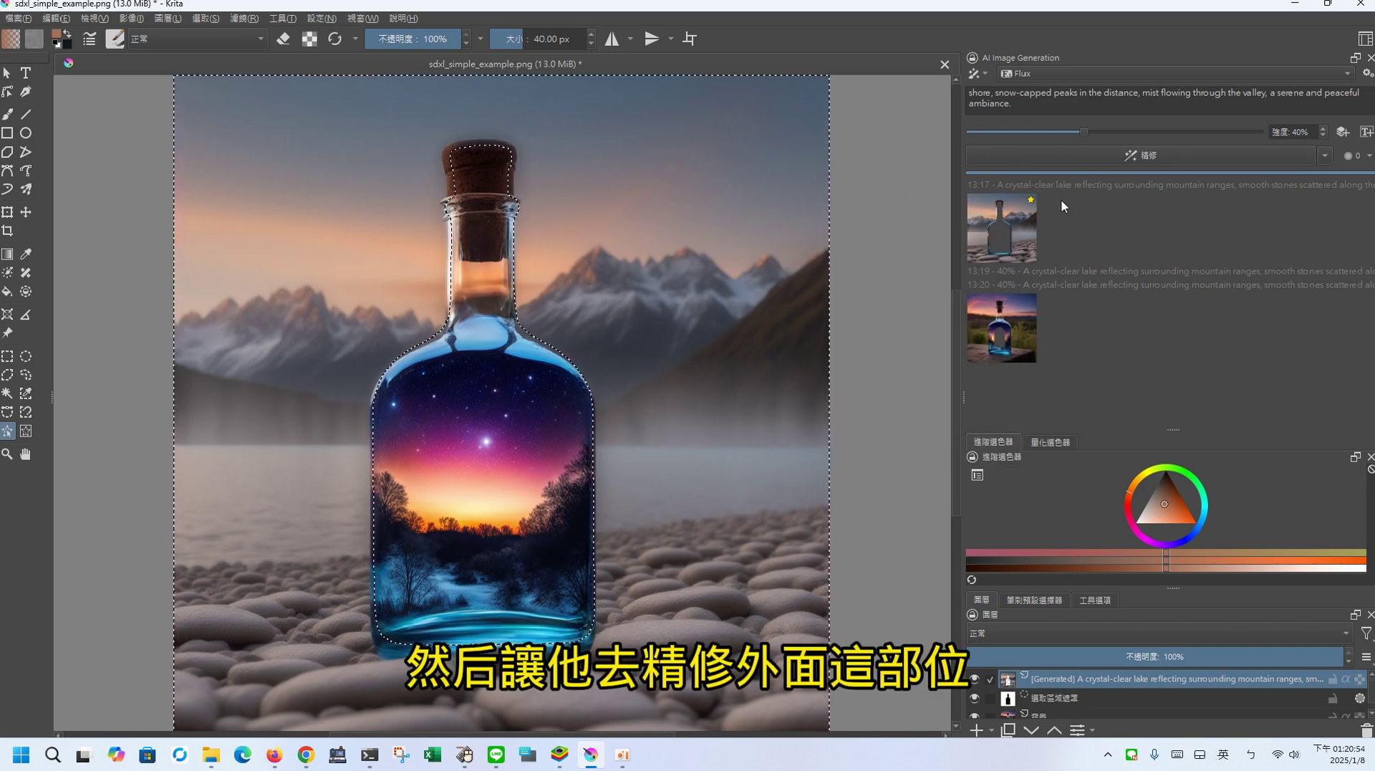
Refine (精修) the area outside the bottle with Flux at 40% and compare the original Flux Fill preview with the refined one
{"action": "left_click", "coordinate": [1114, 148]}
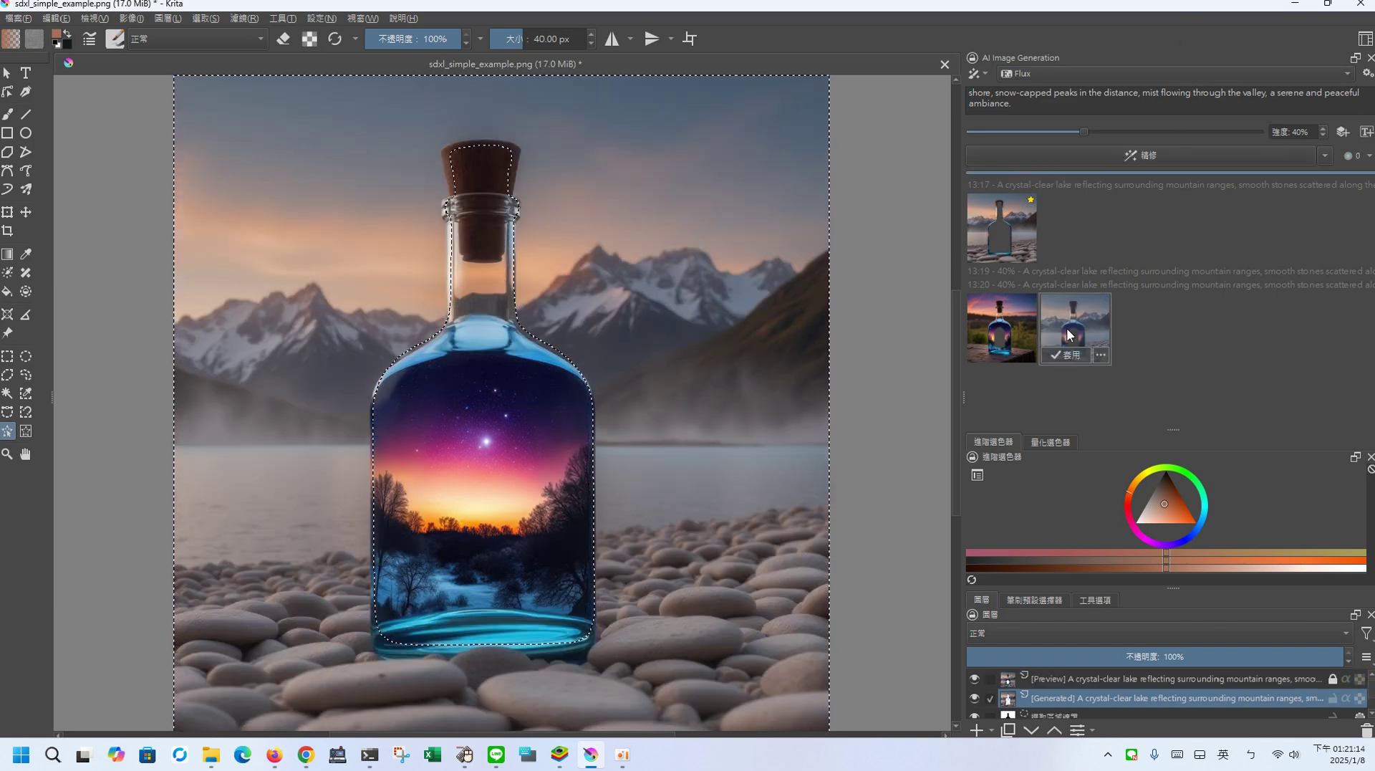
{"action": "left_click", "coordinate": [1010, 229]}
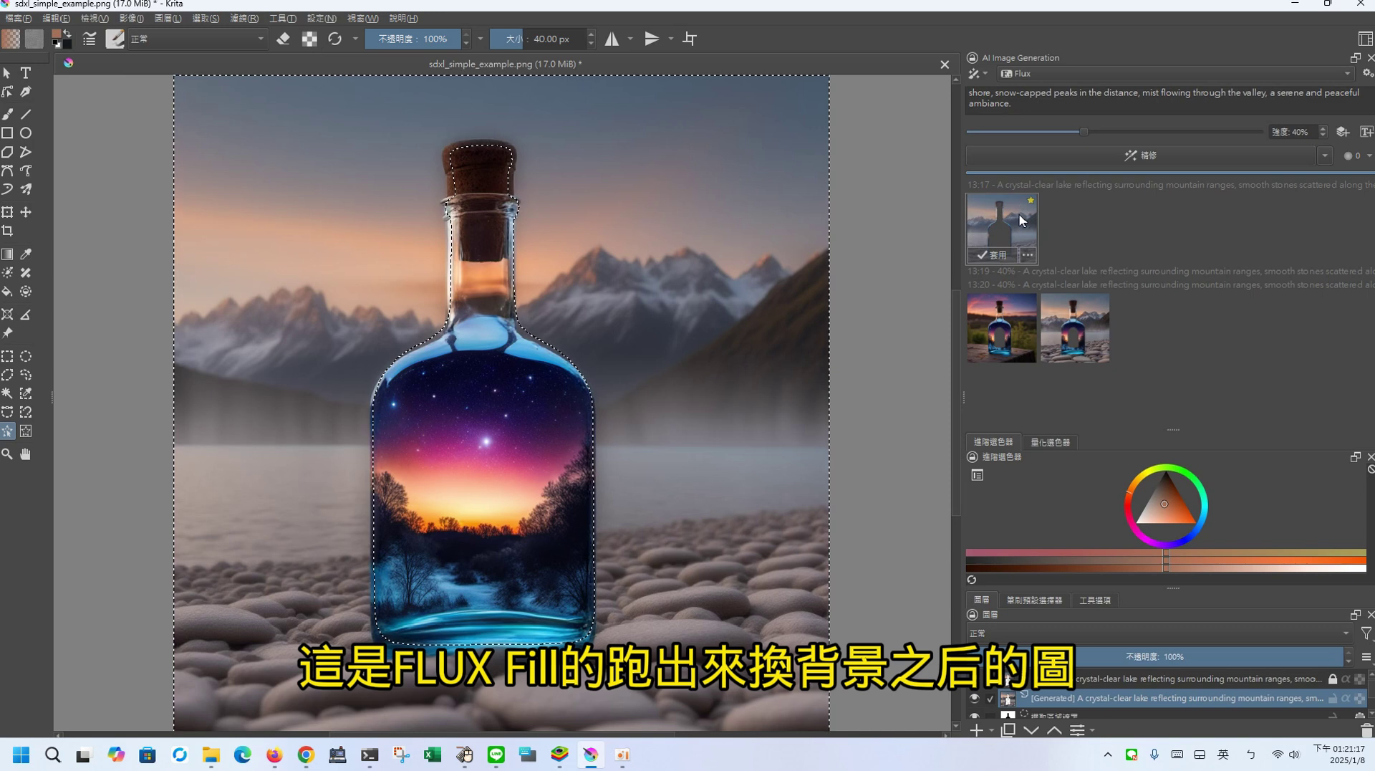
{"action": "mouse_move", "coordinate": [1020, 217]}
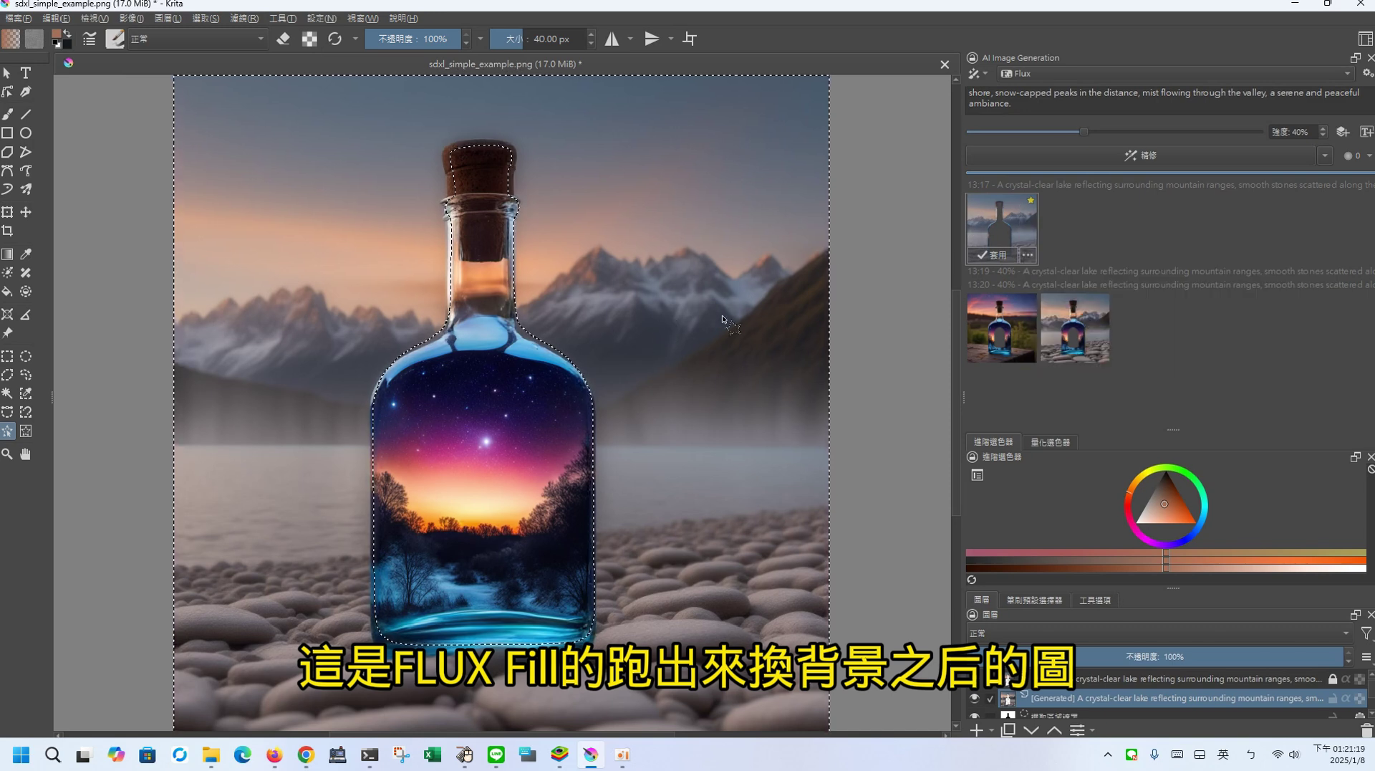
{"action": "left_click", "coordinate": [1098, 326]}
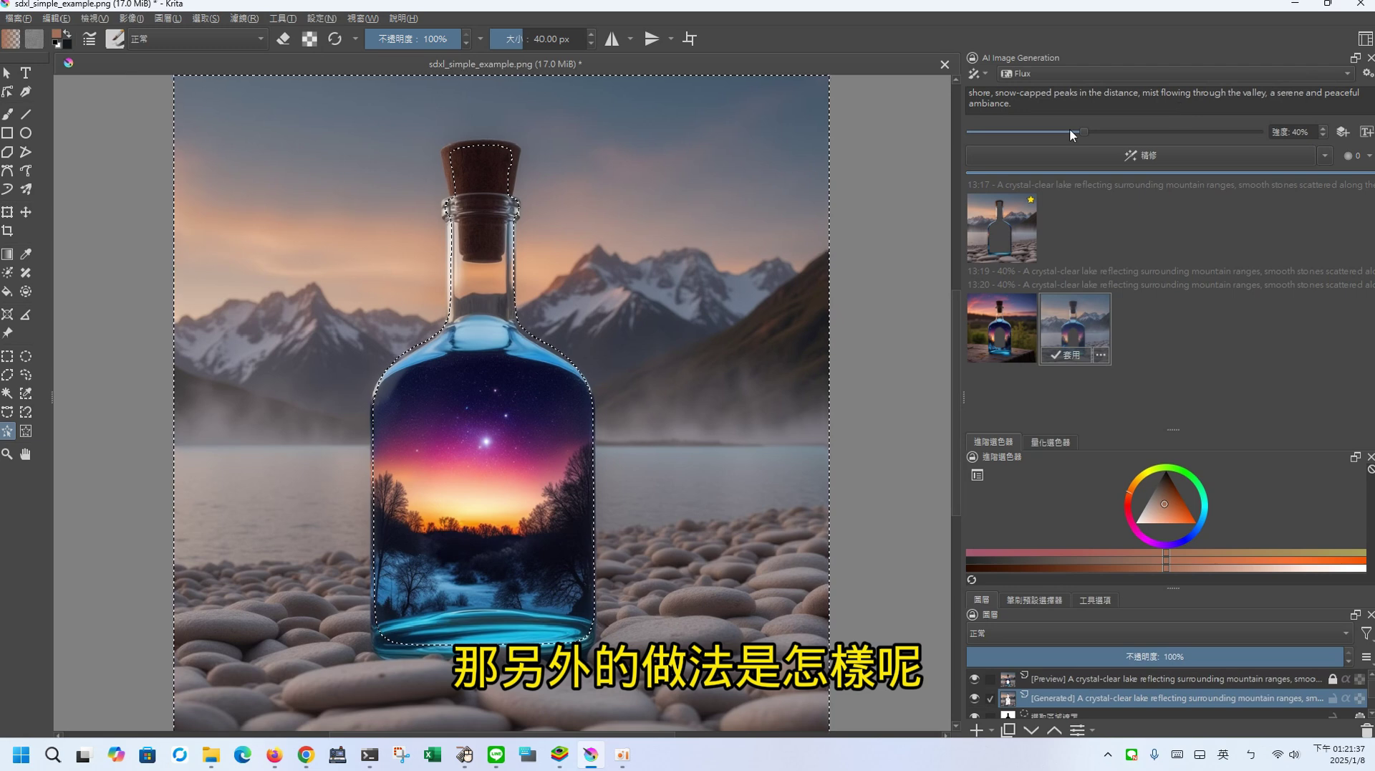
Set the strength to 100% and, in the reopened original image, select the whole glass bottle with the object selection tool
{"action": "left_click_drag", "start_coordinate": [1083, 132], "coordinate": [1261, 132]}
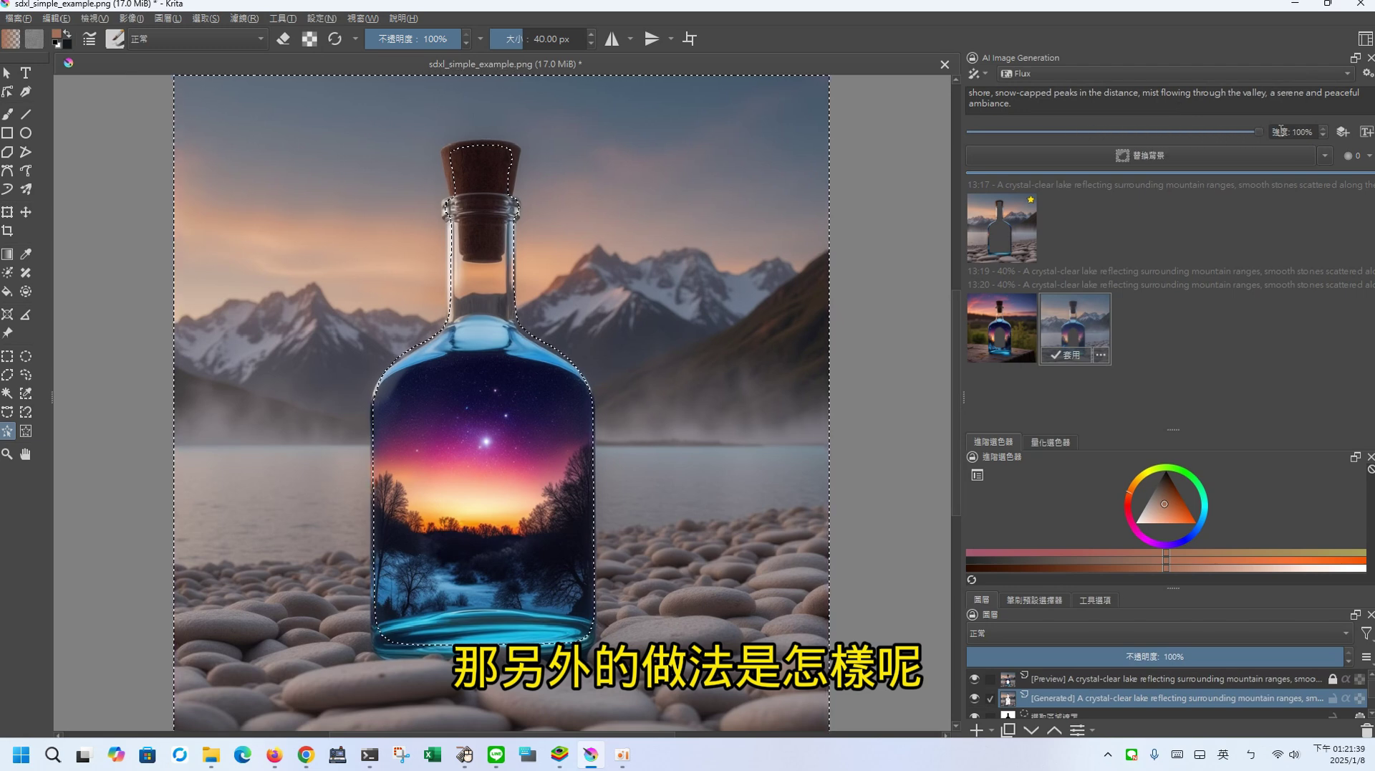
{"action": "left_click", "coordinate": [1253, 72]}
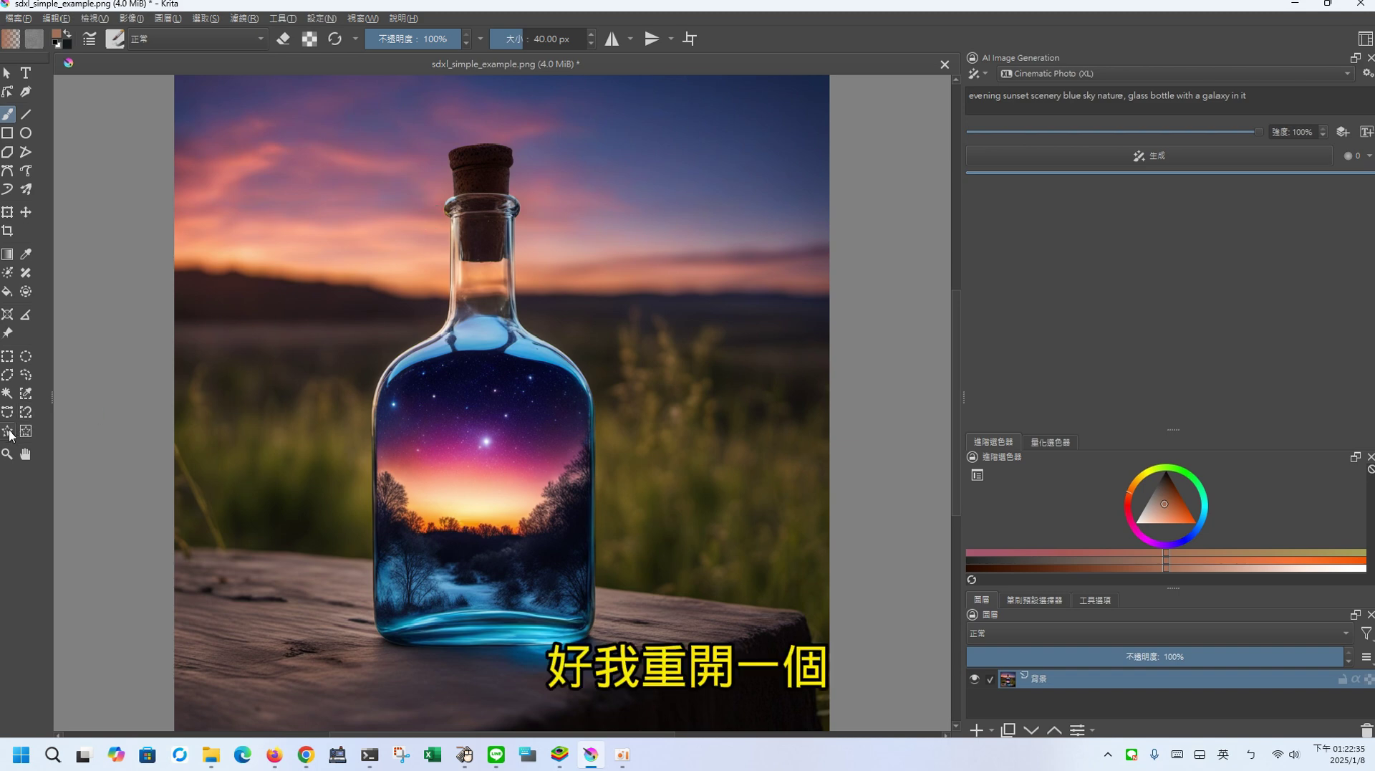
{"action": "left_click", "coordinate": [8, 432]}
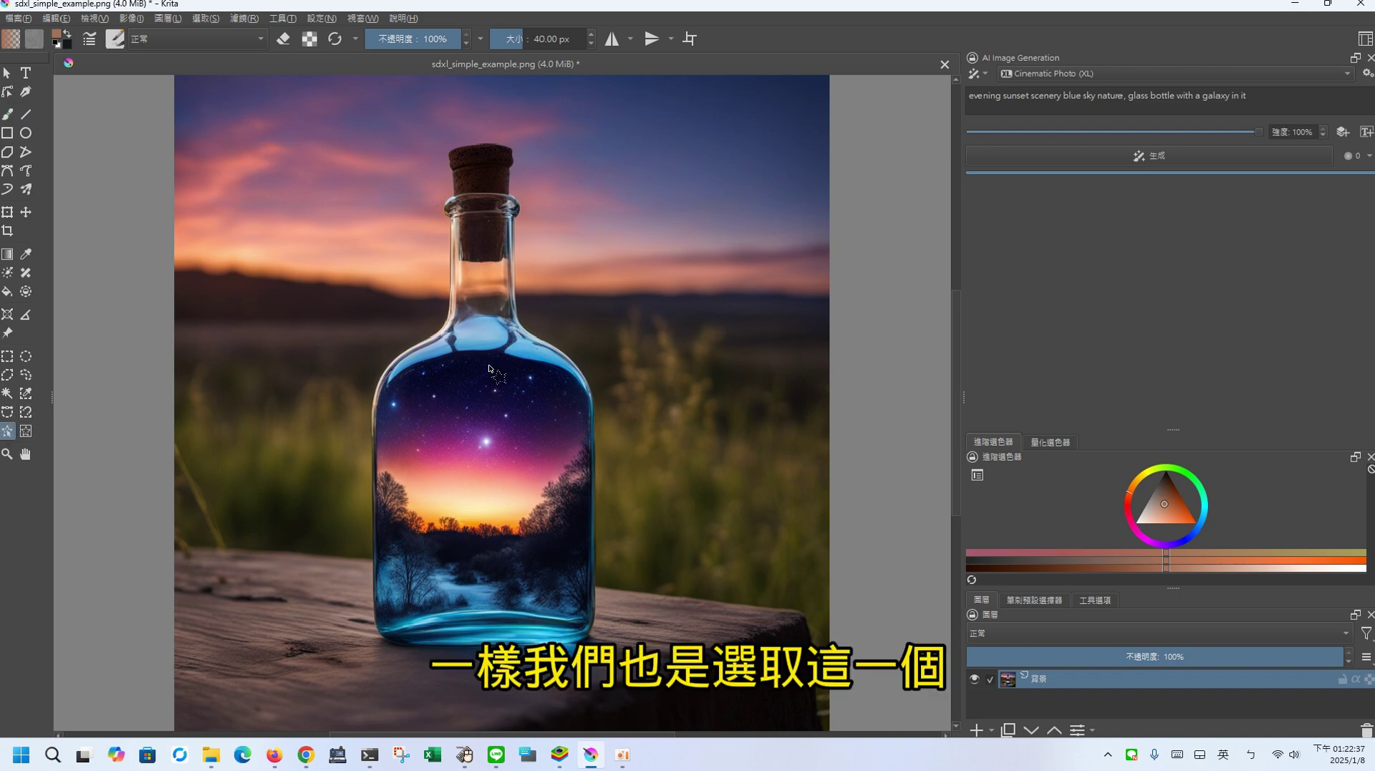
{"action": "left_click", "coordinate": [514, 343]}
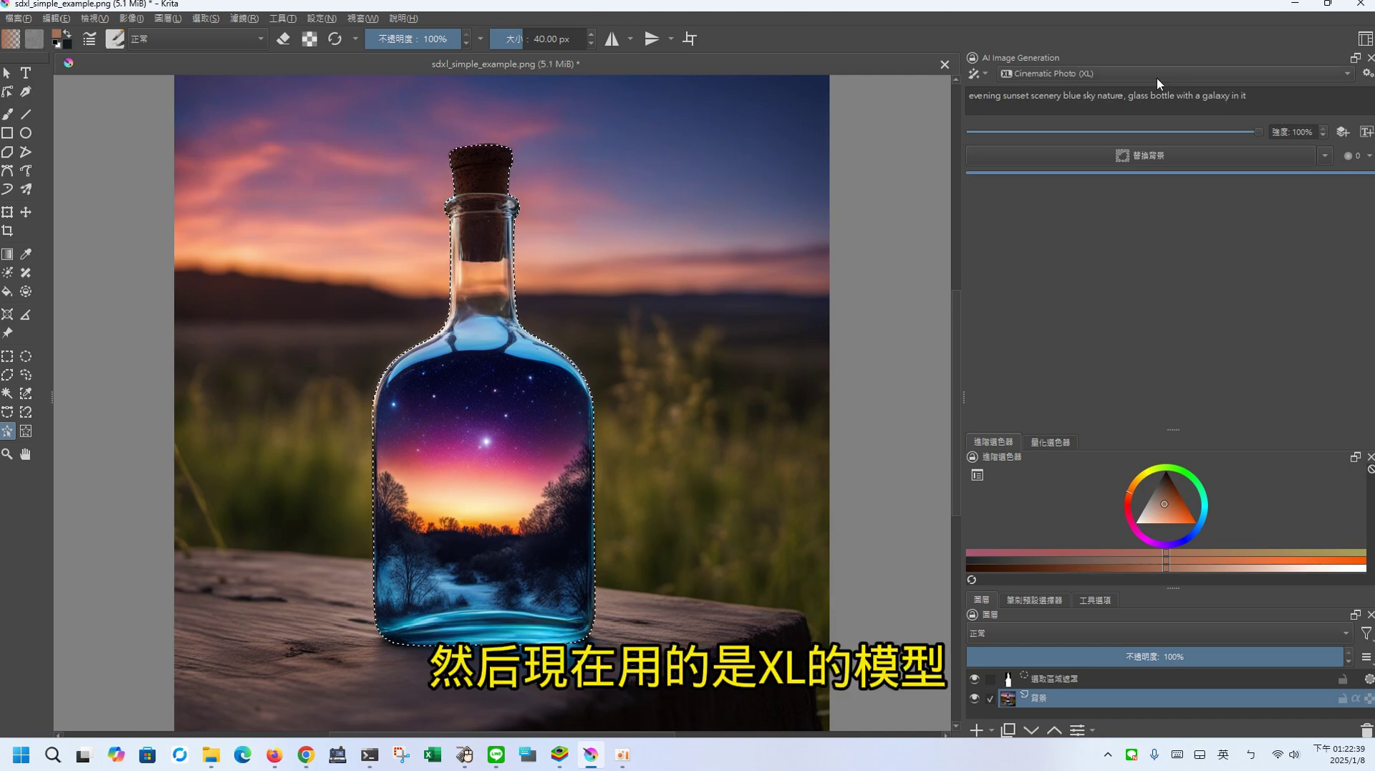
Switch to ChatGPT in Chrome and copy the highlighted English Mountain Lake Scene prompt again
{"action": "left_click", "coordinate": [306, 754]}
{"action": "right_click", "coordinate": [795, 494]}
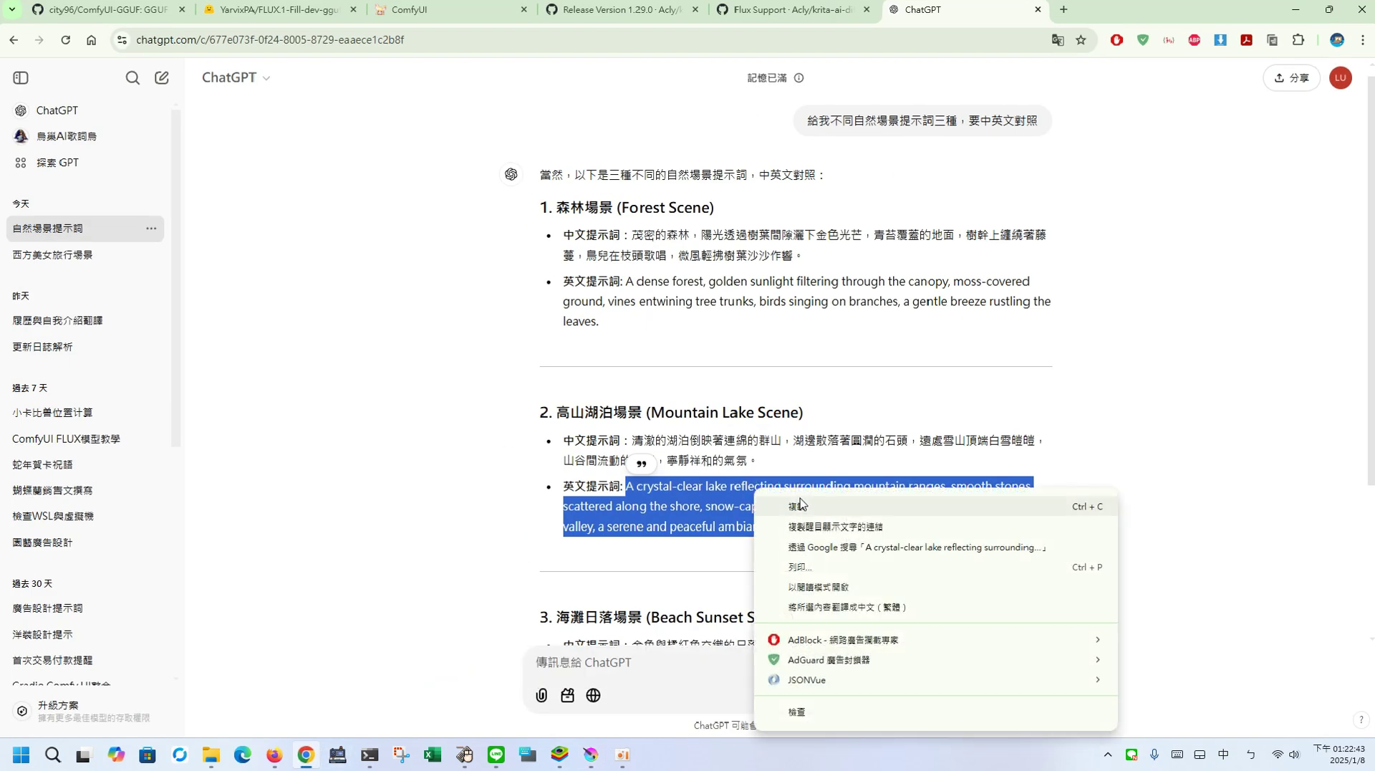
{"action": "left_click", "coordinate": [808, 505]}
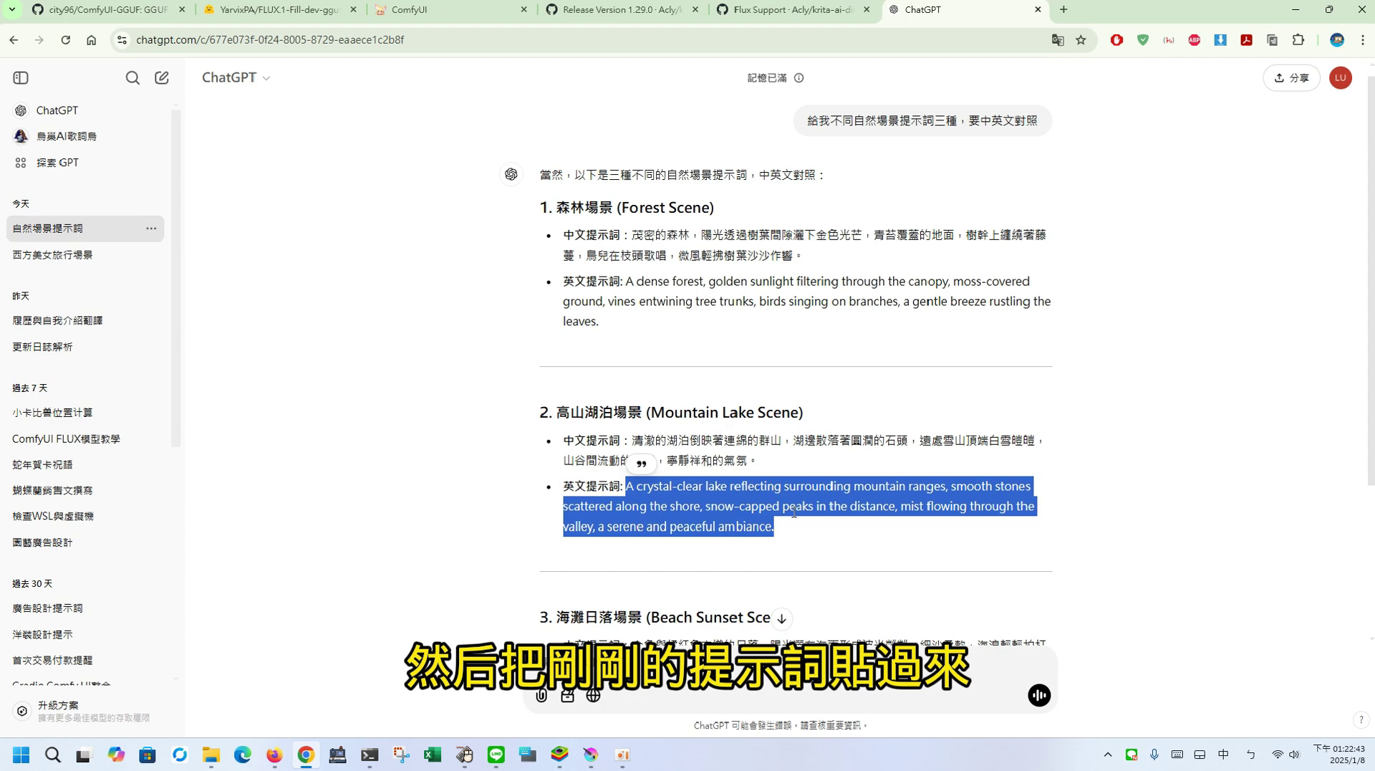
Return to Krita, replace the sunset prompt with the copied lake text, and generate a new background (替換背景) with Cinematic Photo (XL)
{"action": "left_click", "coordinate": [306, 754]}
{"action": "left_click_drag", "start_coordinate": [1247, 97], "coordinate": [969, 97]}
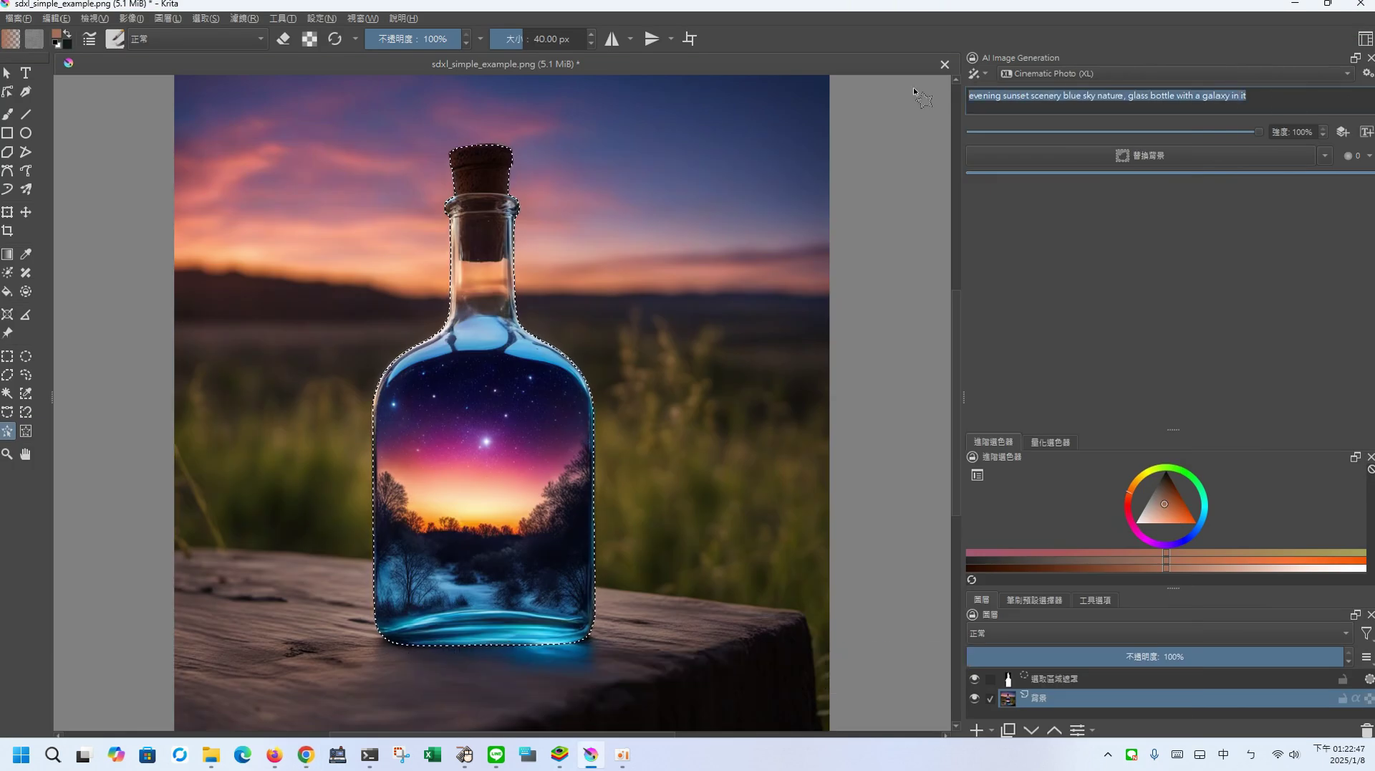
{"action": "right_click", "coordinate": [1017, 92]}
{"action": "left_click", "coordinate": [1093, 173]}
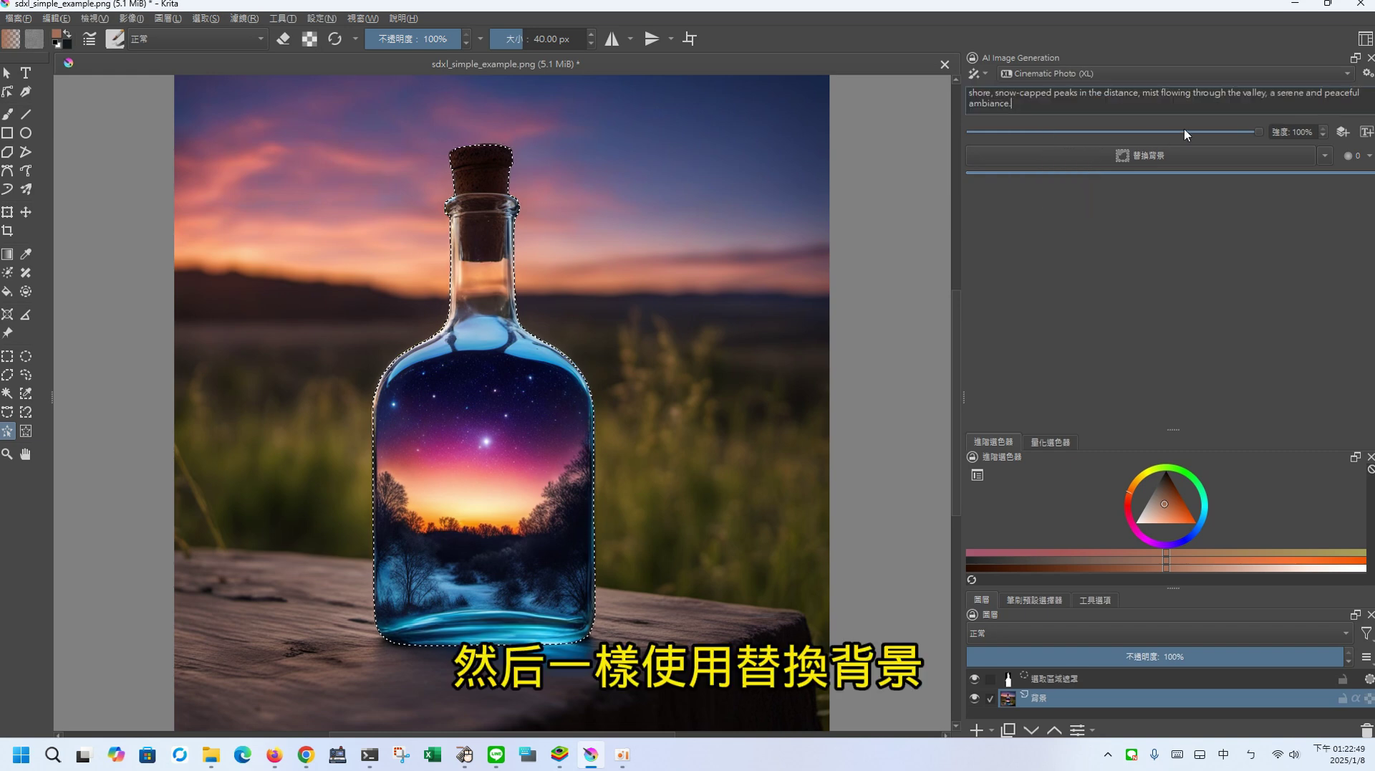
{"action": "left_click", "coordinate": [1149, 153]}
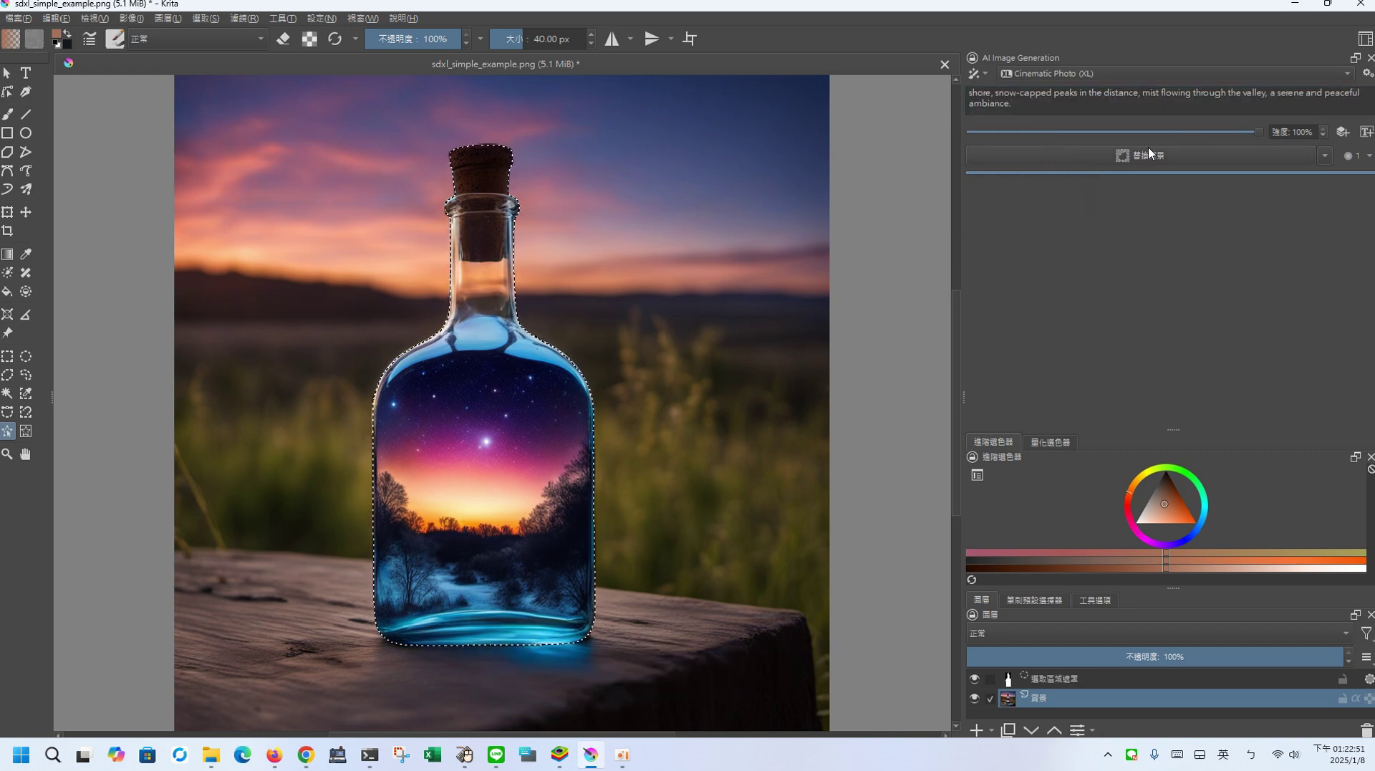